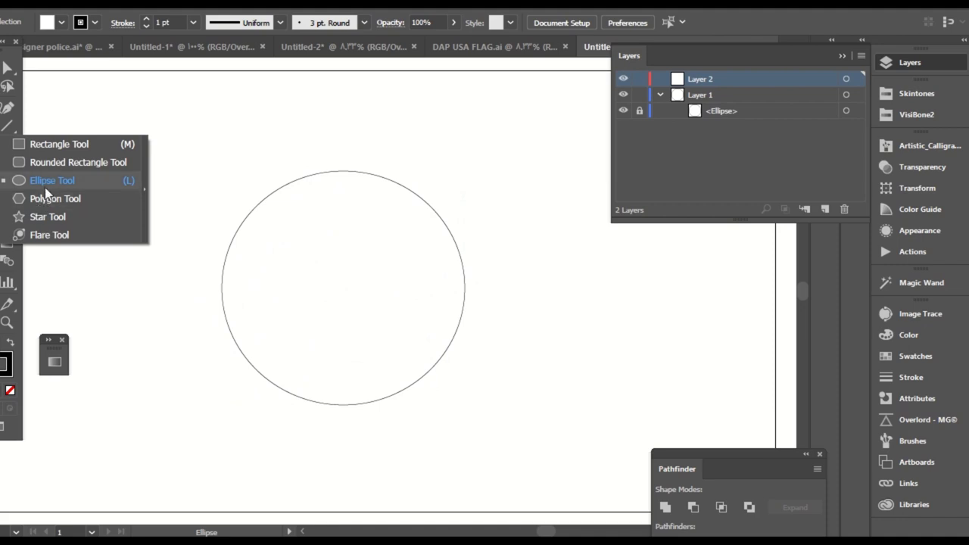
Draw a rounded rectangle covering the circle's upper-left quarter on Layer 2.
left_click(45, 162)
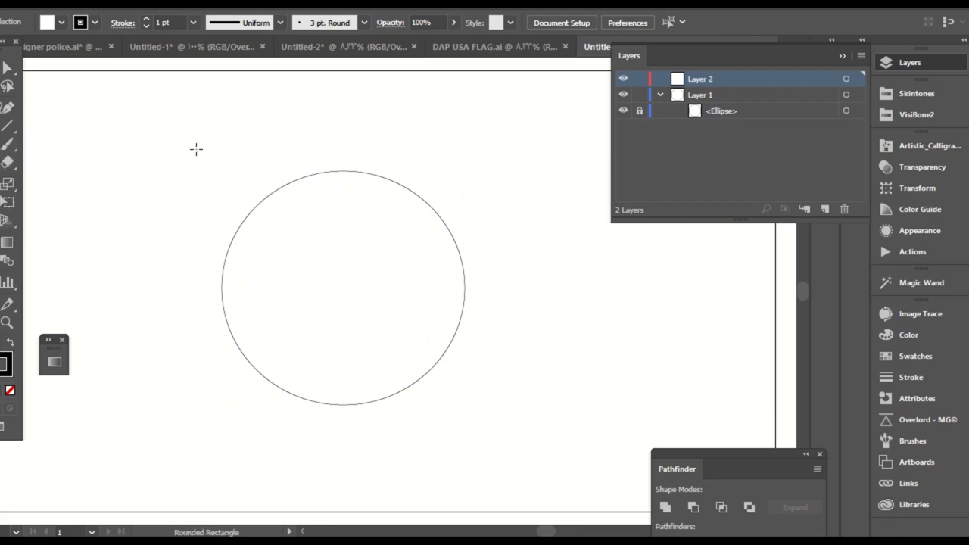
mouse_move(340, 164)
left_mouse_down()
mouse_move(255, 287)
mouse_move(171, 298)
left_mouse_up()
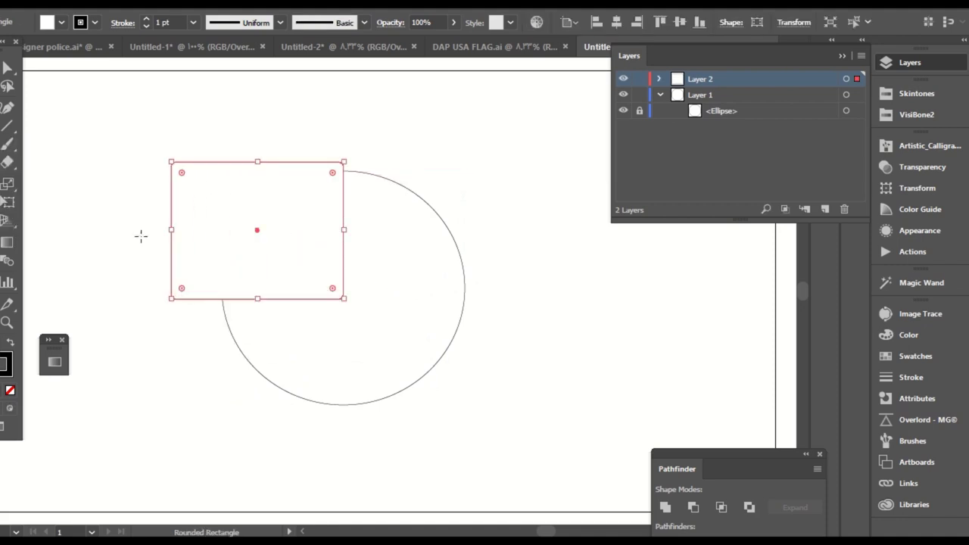
left_click(7, 68)
left_click(470, 155)
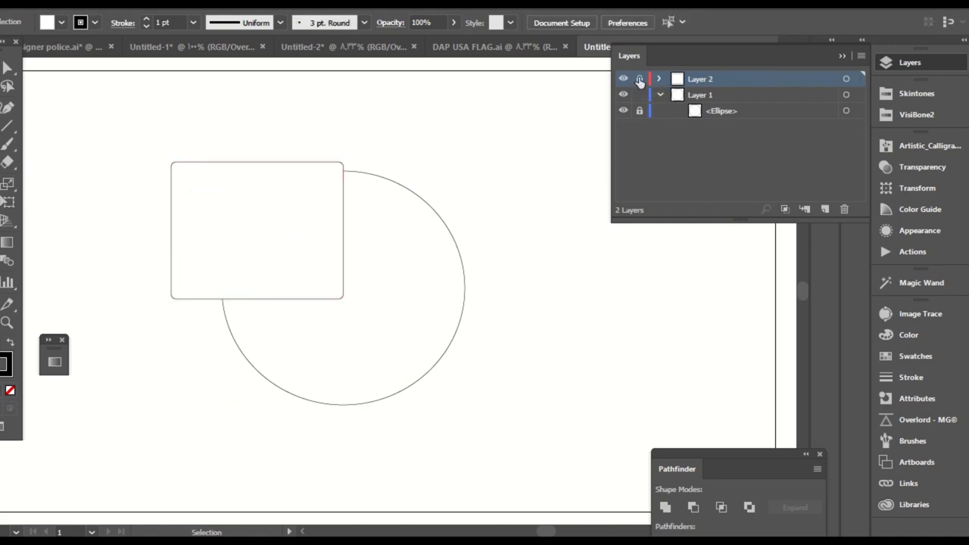
Add a new layer and draw a thin horizontal bar across the rounded rectangle and circle.
left_click(825, 208)
left_click(10, 144)
left_click(46, 143)
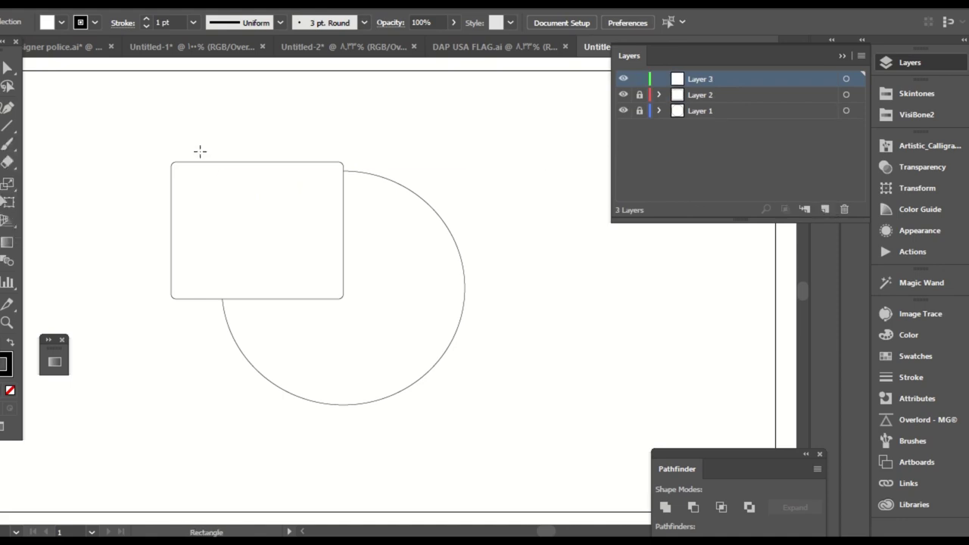
left_click_drag(473, 191, 104, 201)
key("v")
left_click(510, 217)
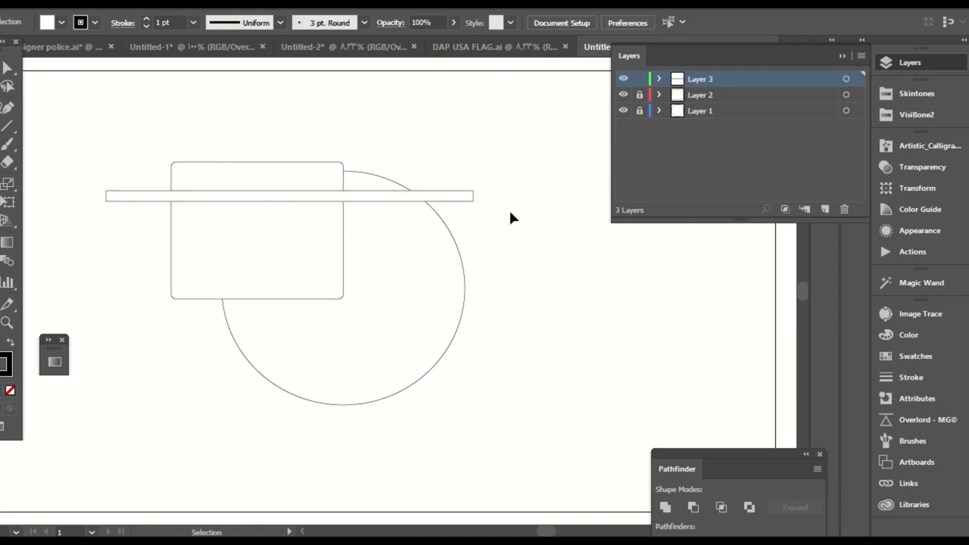
Duplicate the thin bar downward at even spacing until the stripes cover the circle's full height.
mouse_move(458, 198)
left_mouse_down()
mouse_move(469, 179)
mouse_move(471, 204)
left_mouse_up()
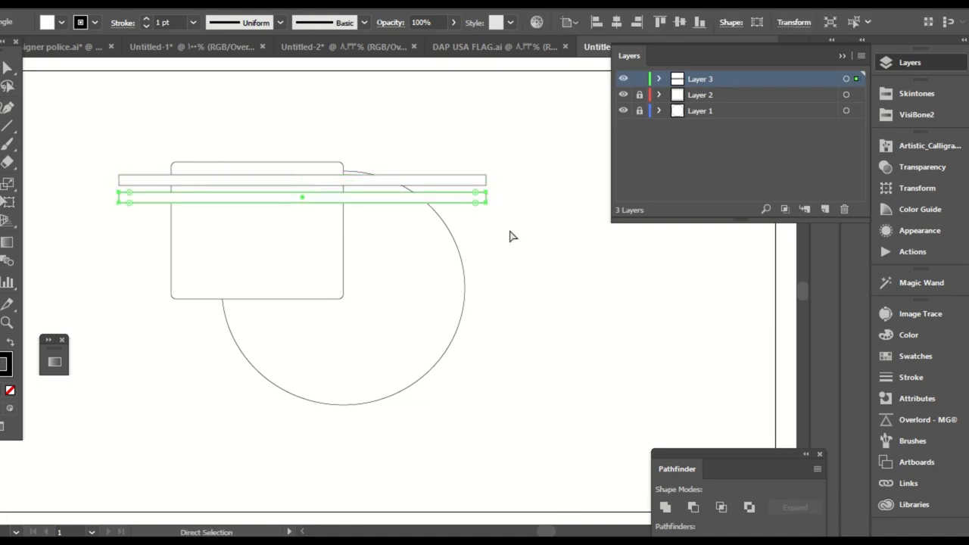
key("ctrl+d")
key("ctrl+d")
key("ctrl+d")
key("ctrl+d")
key("ctrl+d")
key("ctrl+d")
key("ctrl+d")
key("ctrl+d")
key("ctrl+d")
key("ctrl+d")
key("ctrl+d")
key("ctrl+d")
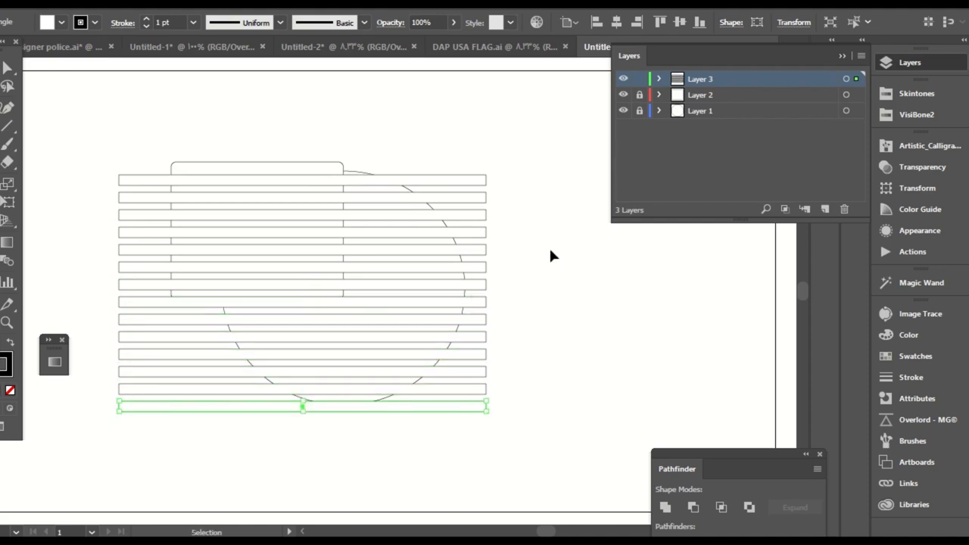
left_click(549, 246)
Move Layer 2 above Layer 3 and add a new layer between them.
mouse_move(685, 95)
left_mouse_down()
mouse_move(711, 76)
mouse_move(695, 79)
left_mouse_up()
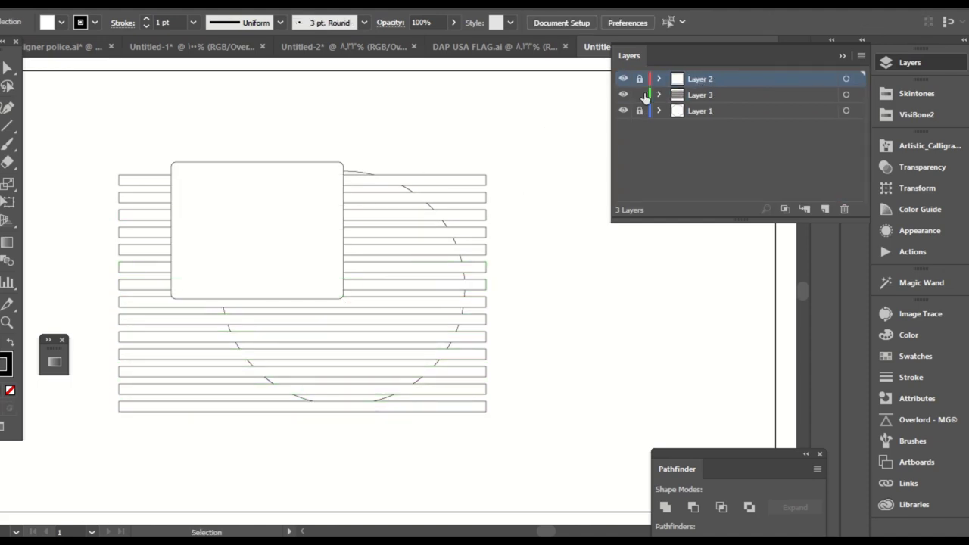
left_click(729, 98)
left_click(825, 208)
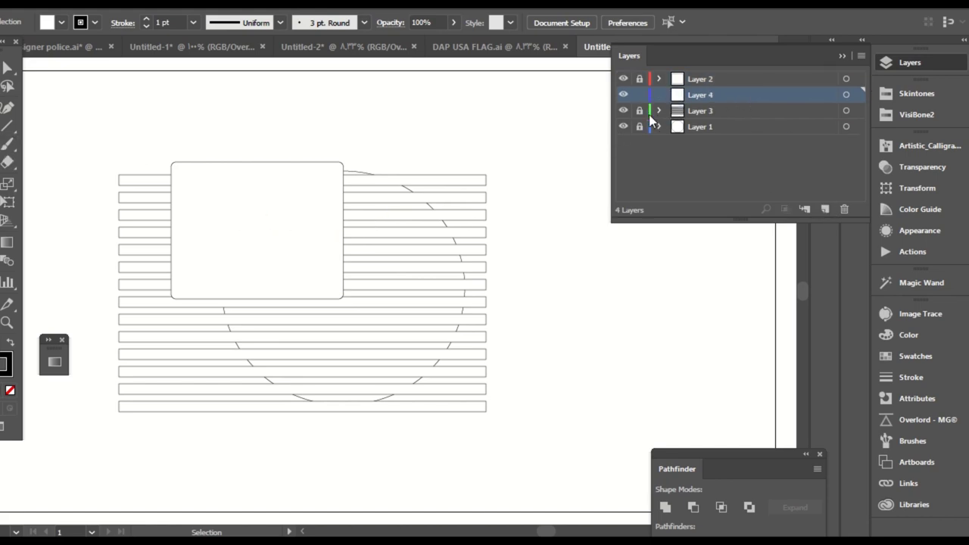
Try to trim the stripe ends outside the circle with the Shape Builder tool.
left_click_drag(554, 135, 121, 307)
left_click(6, 220)
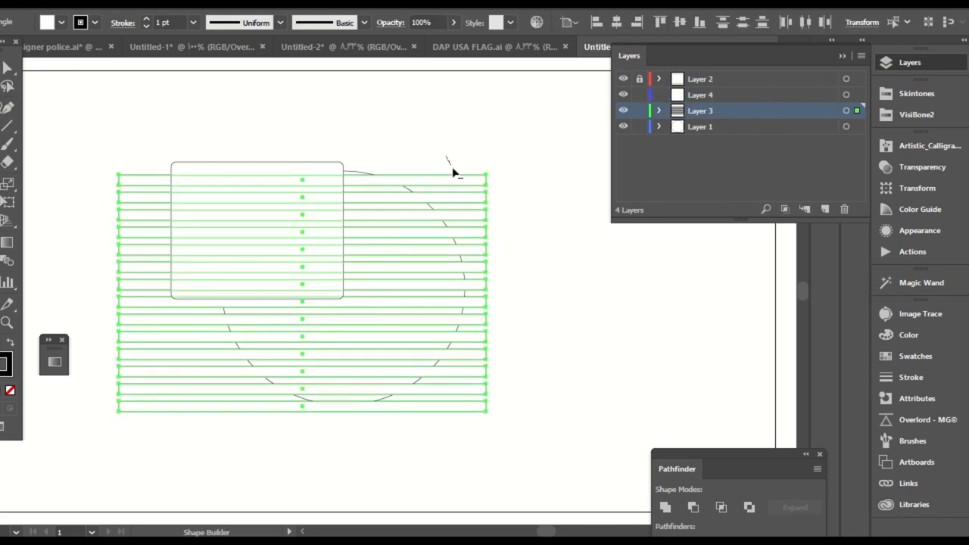
mouse_move(452, 172)
left_mouse_down()
mouse_move(473, 281)
mouse_move(469, 405)
left_mouse_up()
key("a")
key("ctrl+z")
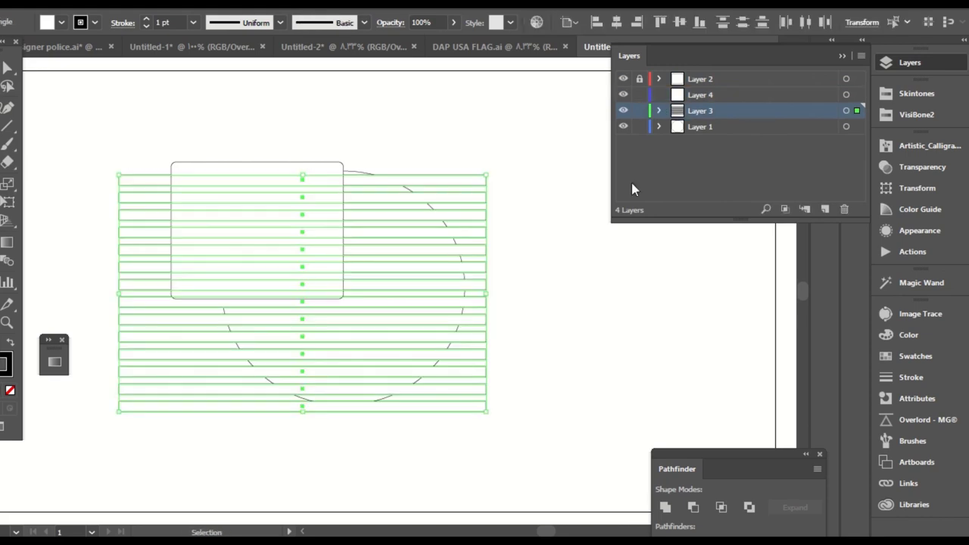
left_click_drag(542, 123, 363, 429)
key("shift+m")
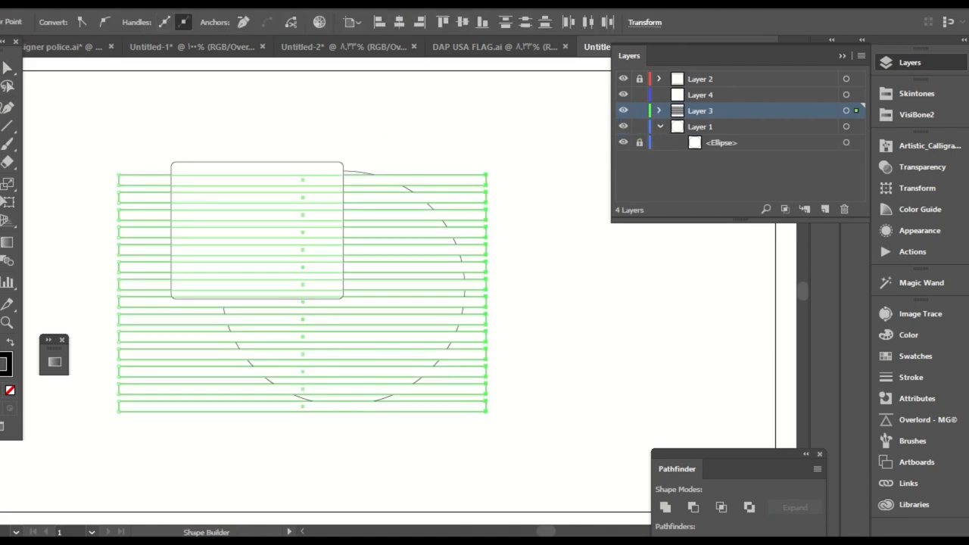
mouse_move(433, 181)
left_mouse_down()
mouse_move(470, 182)
mouse_move(469, 295)
left_mouse_up()
key("a")
key("shift+m")
key("a")
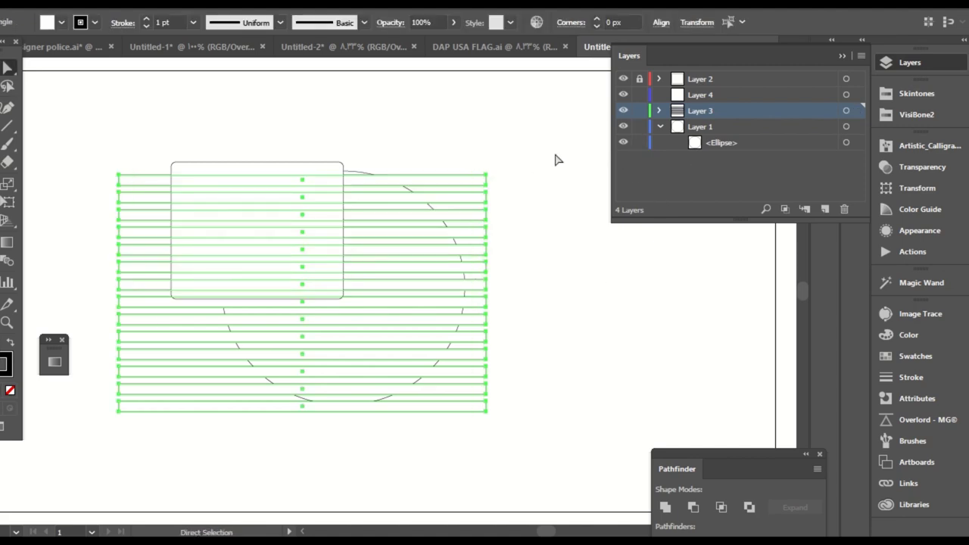
Select the stripes together with the circle and remove the stripe ends outside the circle with the Shape Builder tool.
left_click_drag(566, 119, 402, 425)
key("shift+m")
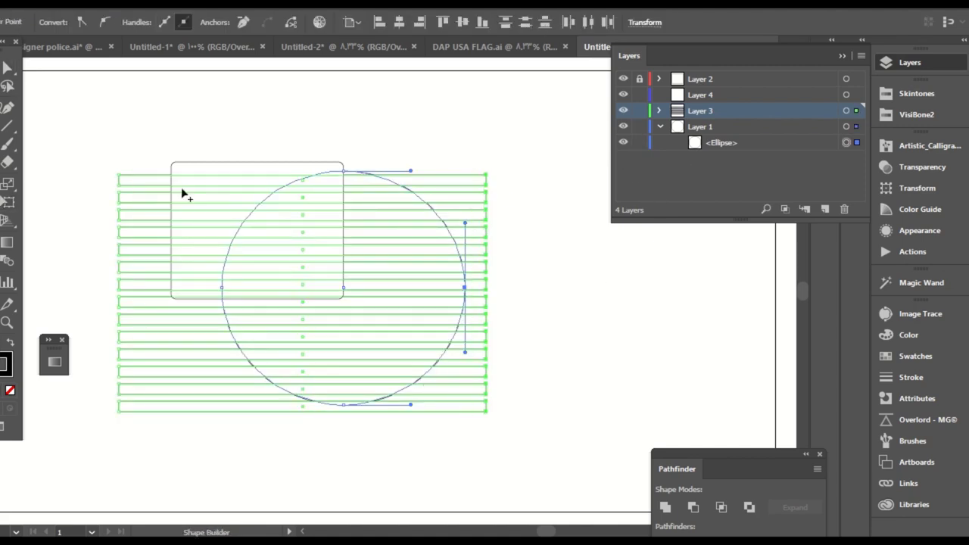
mouse_move(471, 167)
left_mouse_down()
mouse_move(464, 383)
mouse_move(295, 409)
left_mouse_up()
left_click_drag(134, 162, 150, 407)
key("a")
left_click(578, 282)
key("v")
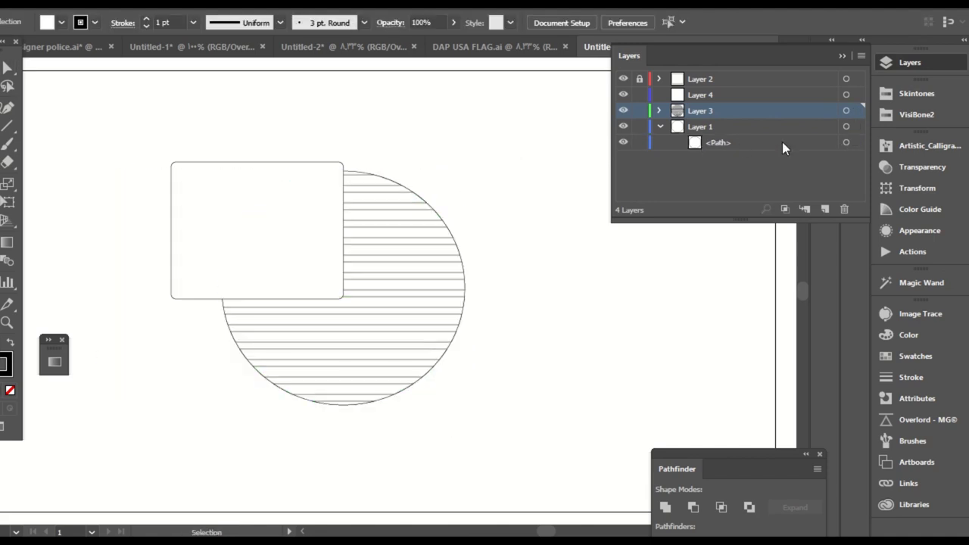
Unlock Layer 2 and trim the rounded rectangle to the circle's outline with the Shape Builder tool.
left_click(845, 143)
left_click(301, 229, "shift")
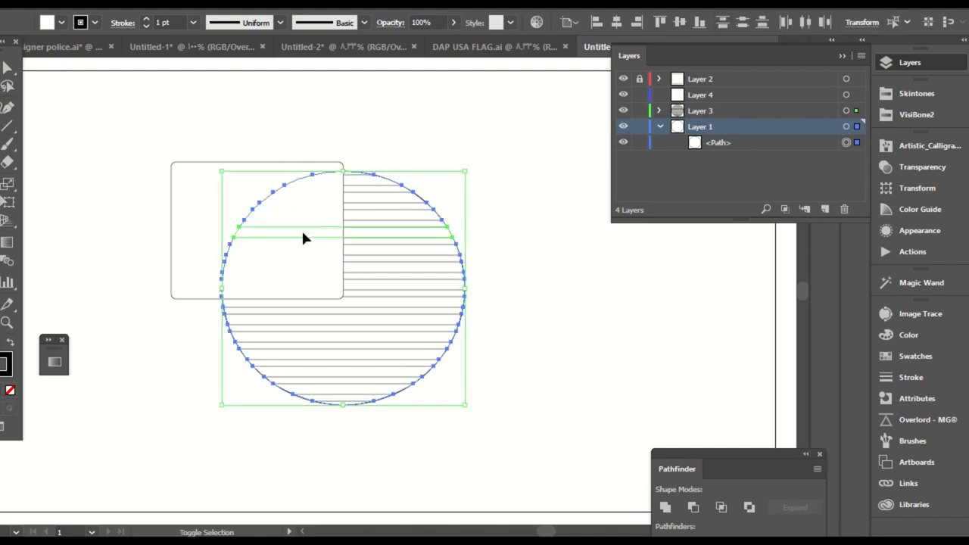
left_click(131, 258)
left_click(640, 79)
left_click(219, 198)
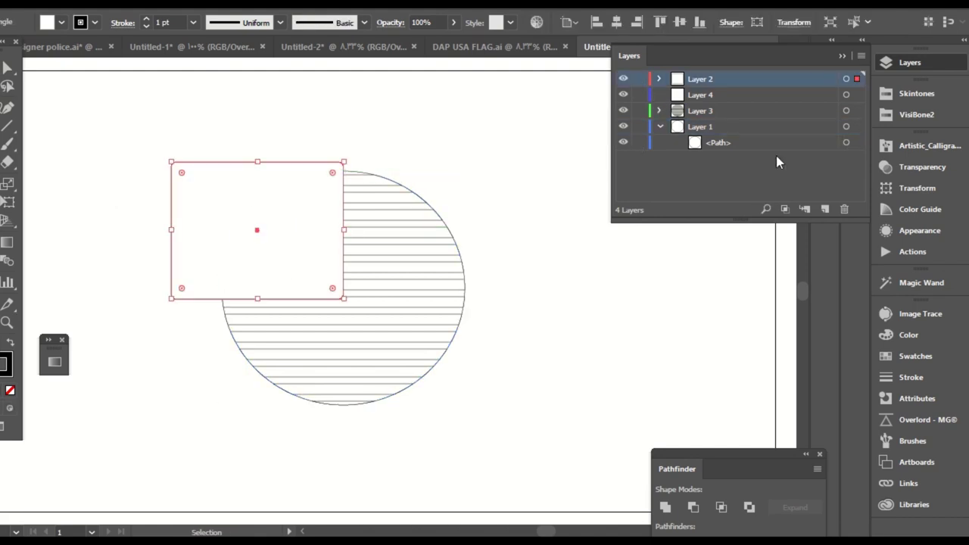
left_click(845, 142, "shift")
key("shift+m")
left_click(198, 190, "alt")
key("a")
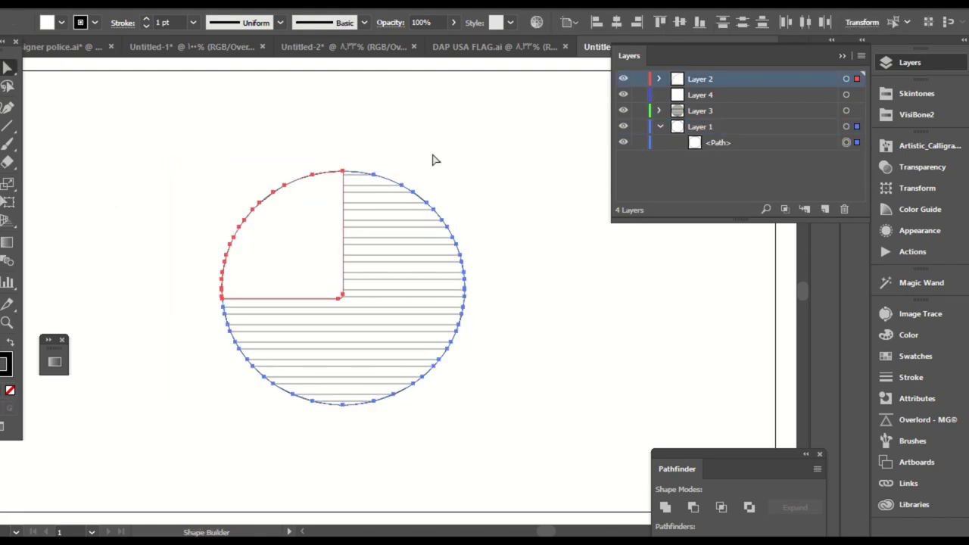
left_click(508, 155)
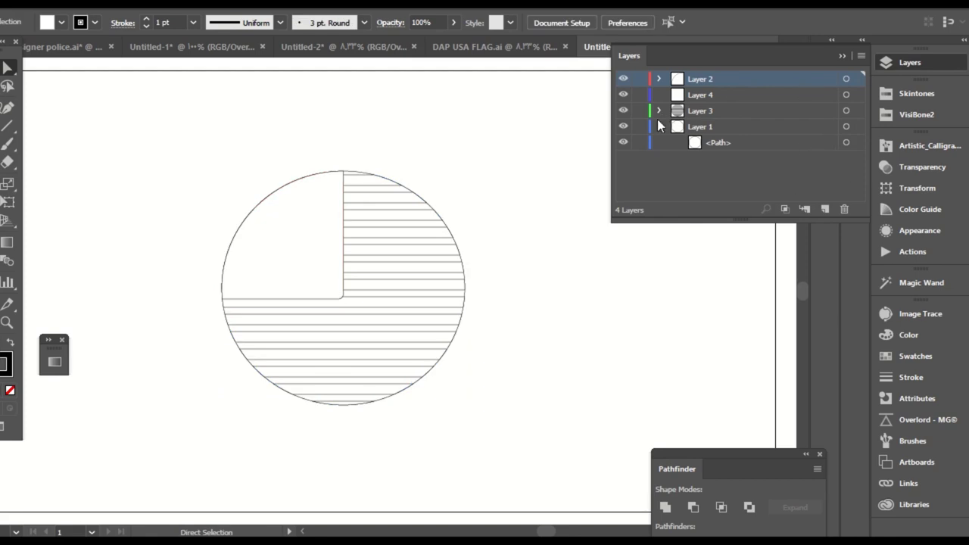
Select all the white-filled shapes with the Magic Wand and fill them with dark green from the VisiBone2 swatches.
key("y")
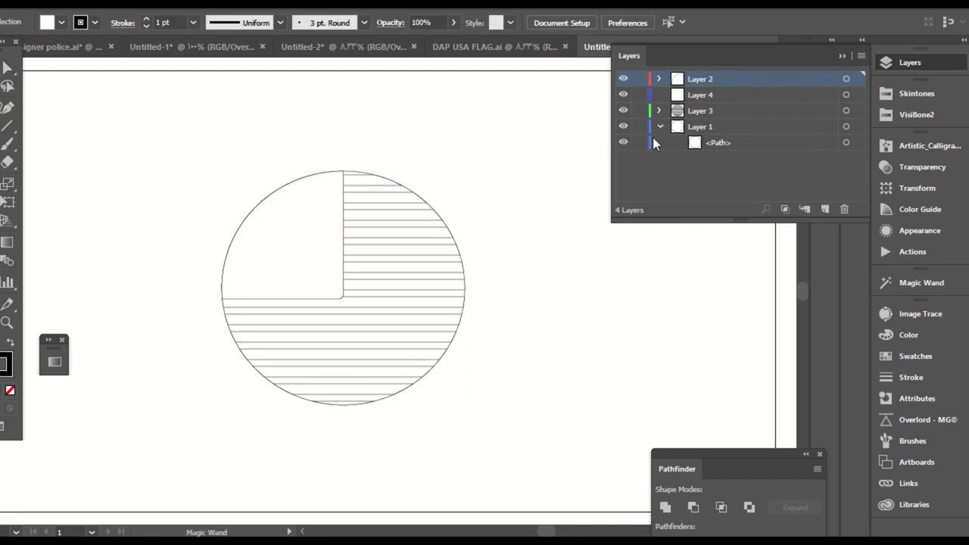
left_click(405, 203)
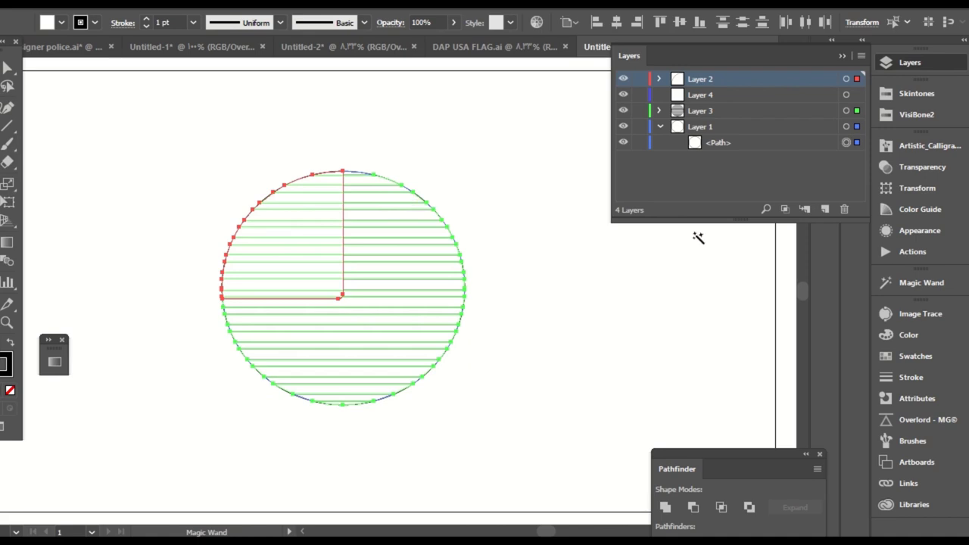
left_click(910, 115)
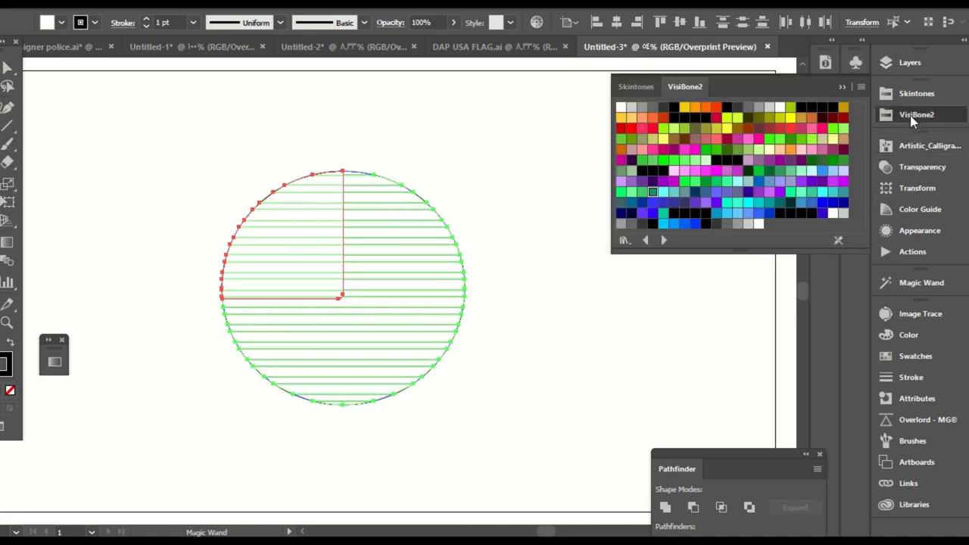
left_click(635, 194)
key("a")
left_click(532, 205)
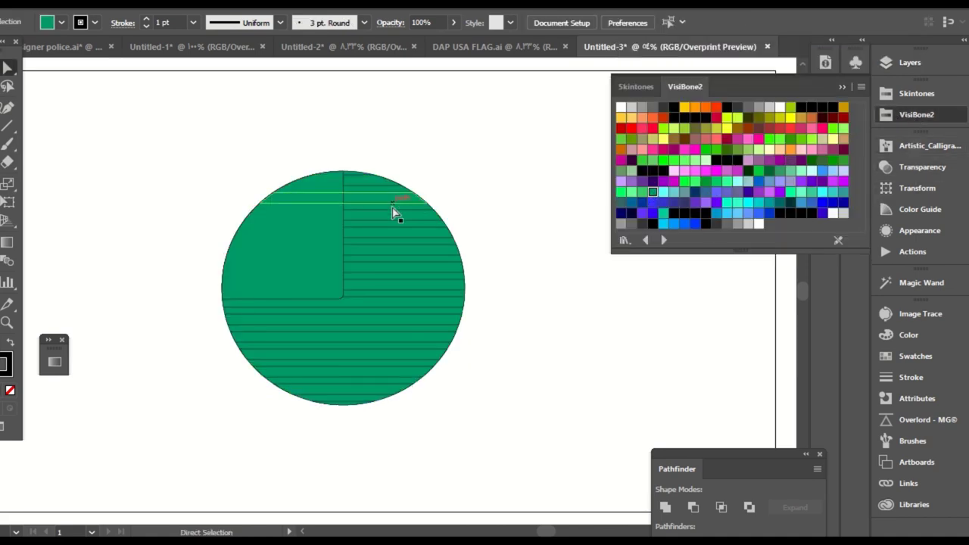
Fill the base circle path on Layer 1 with white so it contrasts with the green stripes.
left_click(411, 217)
left_click(899, 57)
left_click(901, 60)
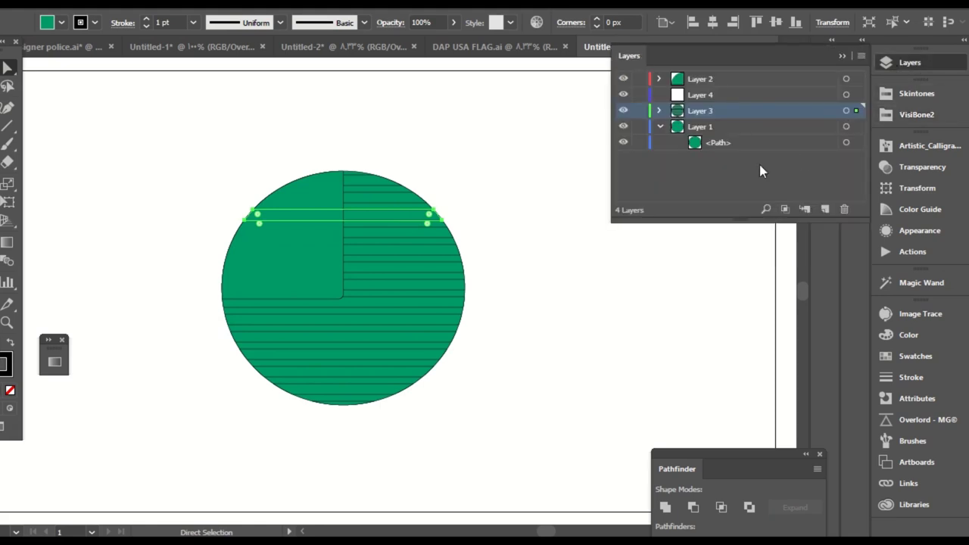
left_click(846, 143)
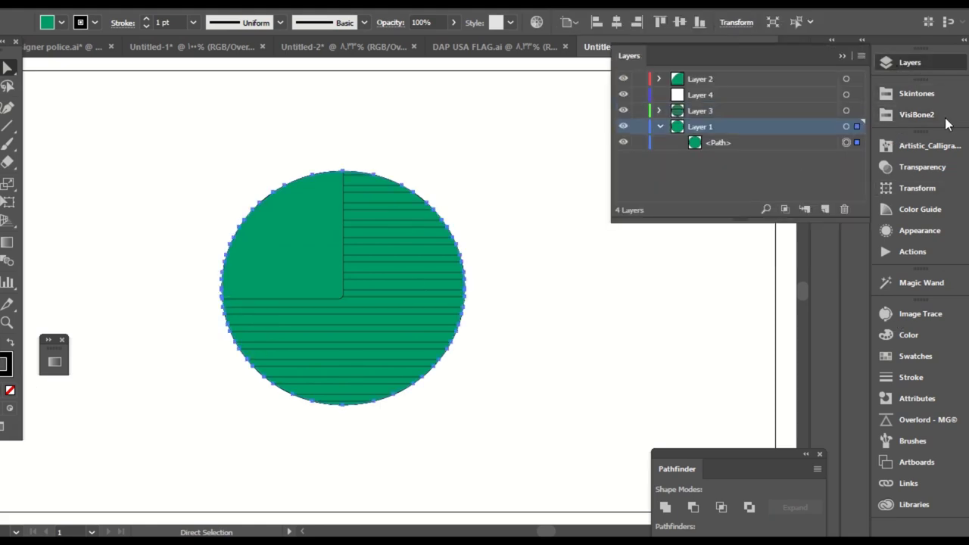
left_click(881, 116)
left_click(622, 110)
left_click(488, 217)
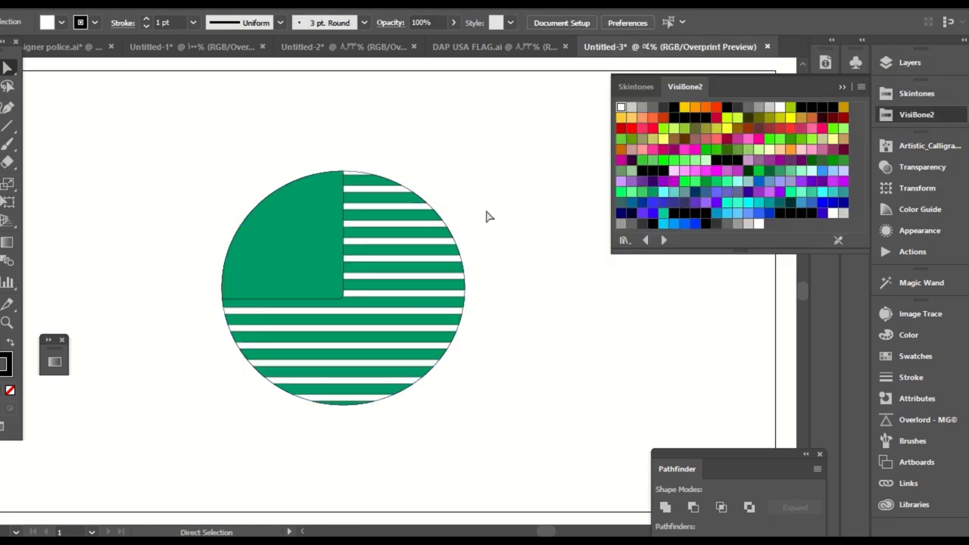
Fill the upper-left quarter shape with light green from the VisiBone2 swatches.
left_click(295, 238)
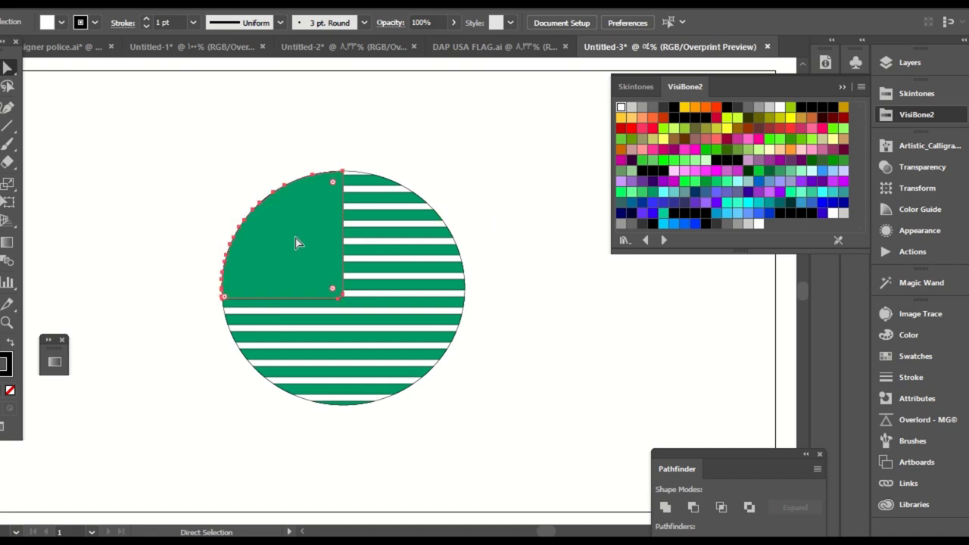
left_click(747, 204)
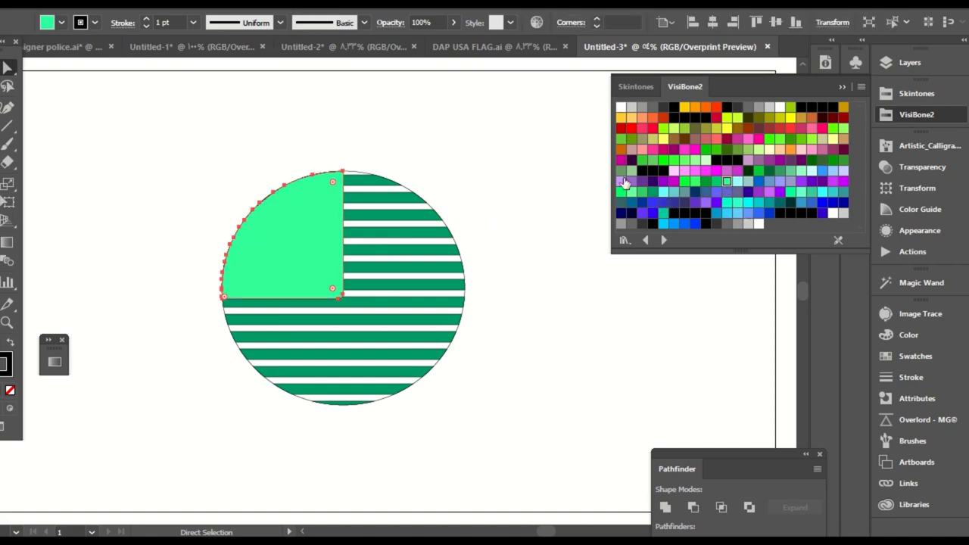
left_click(548, 185)
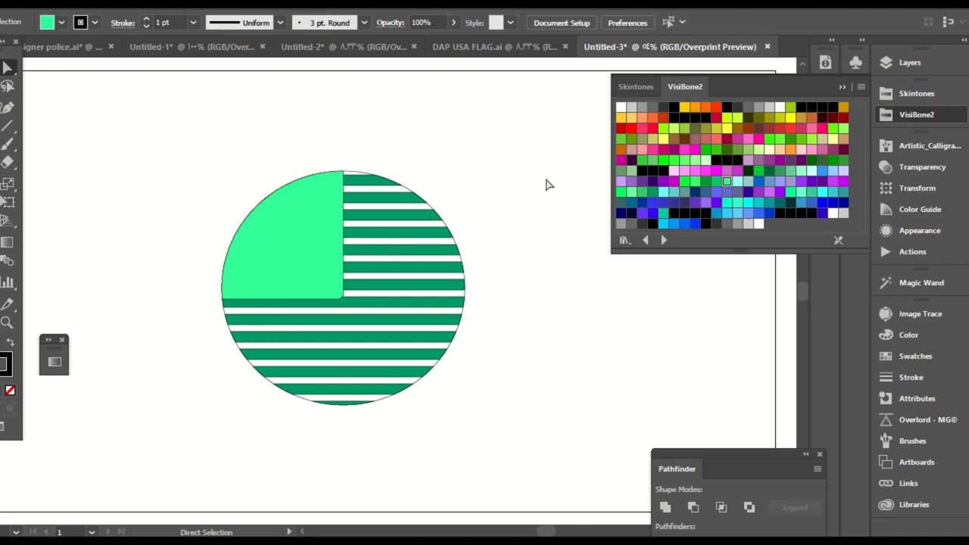
Set the base circle's outline stroke weight to 6 pt.
left_click(354, 171)
left_click(420, 123)
left_click(357, 172)
left_click(404, 130)
key("v")
left_click(353, 172)
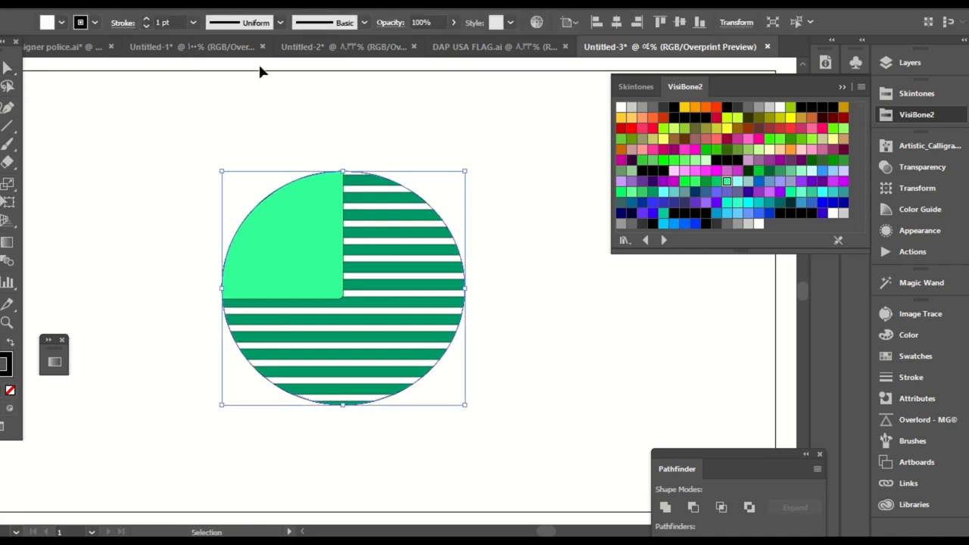
left_click(193, 22)
left_click(230, 181)
left_click(605, 213)
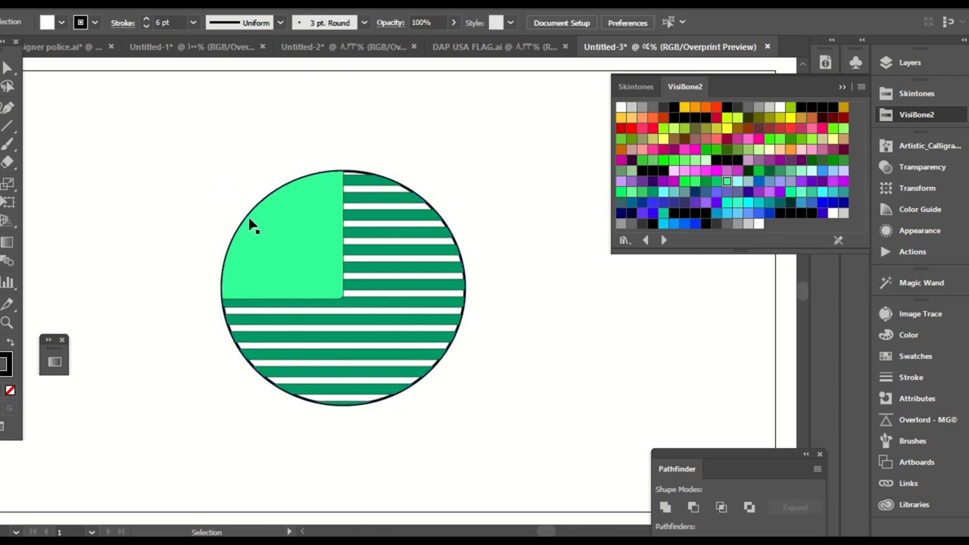
Remove the stroke from the light green quarter shape.
key("a")
left_click(318, 268)
left_click(6, 364)
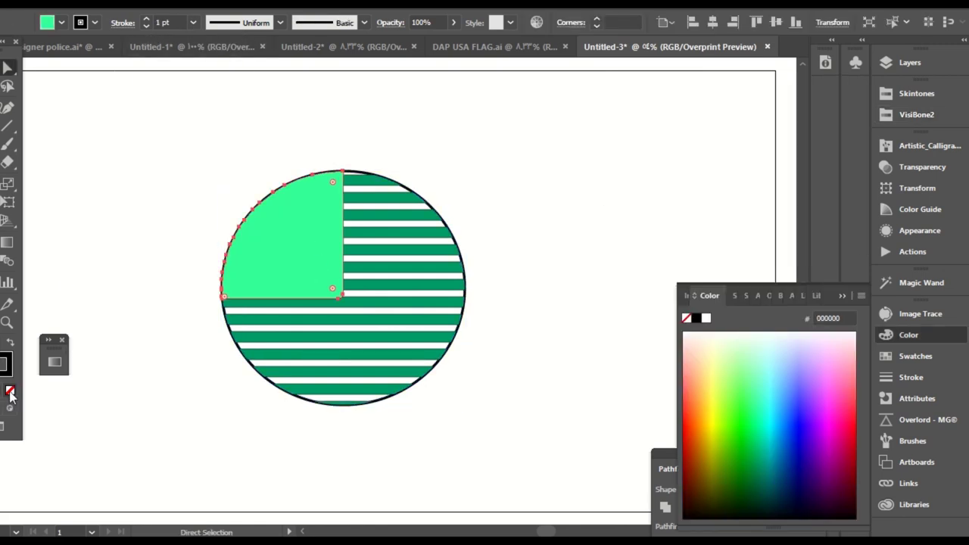
left_click(10, 390)
left_click(252, 142)
Select all the green stripes on Layer 3 and remove their stroke.
key("y")
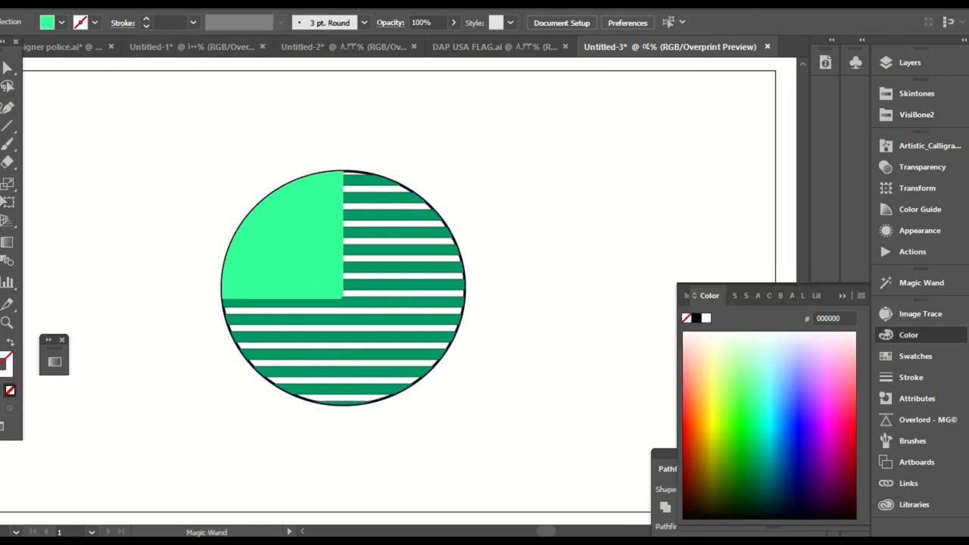
key("a")
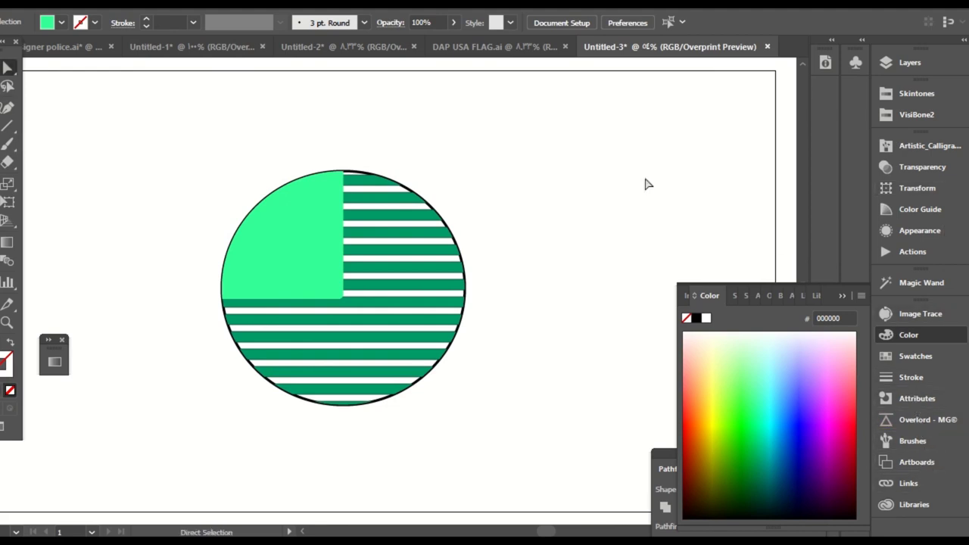
left_click(915, 62)
left_click(859, 112)
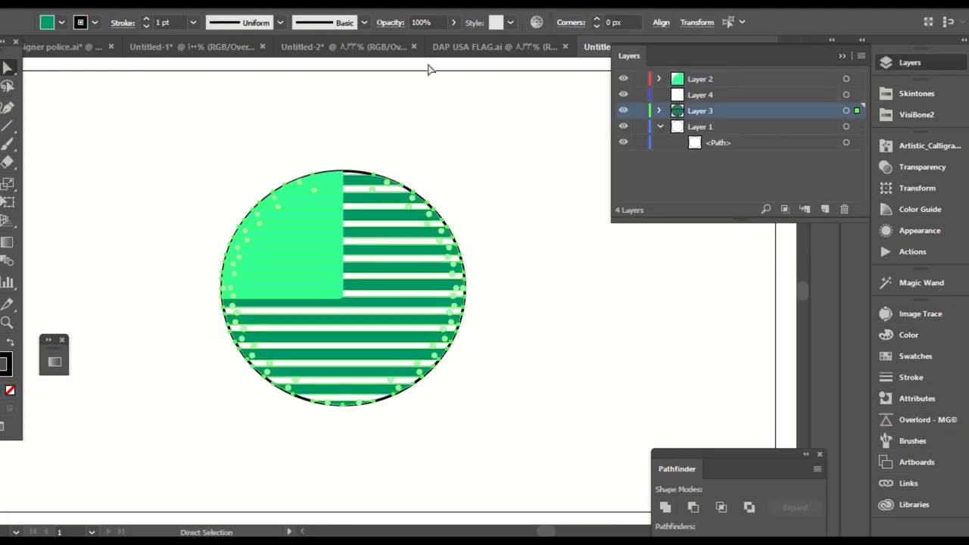
left_click(541, 229)
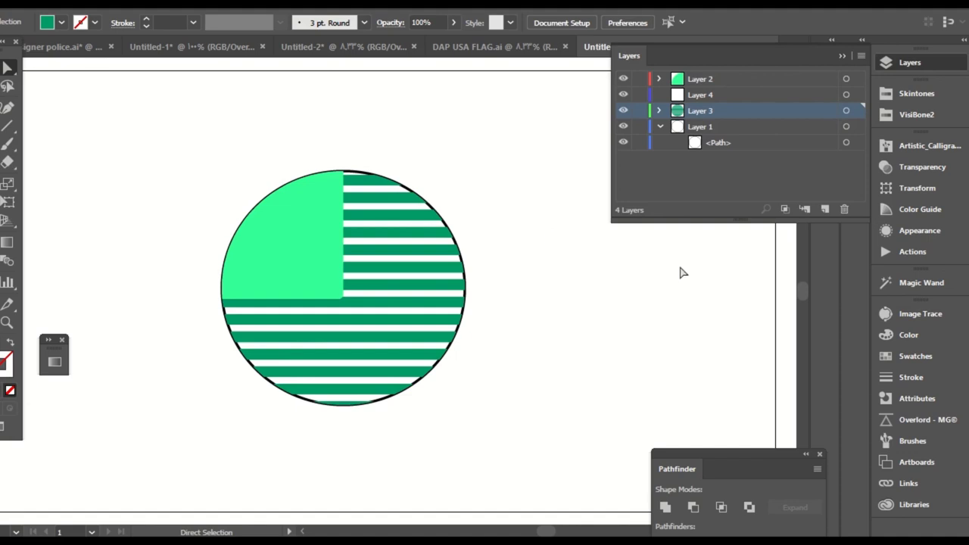
Move Layer 1 with the base circle path to the front of the layer stack, above Layer 2.
key("ctrl+plus")
left_click(231, 262)
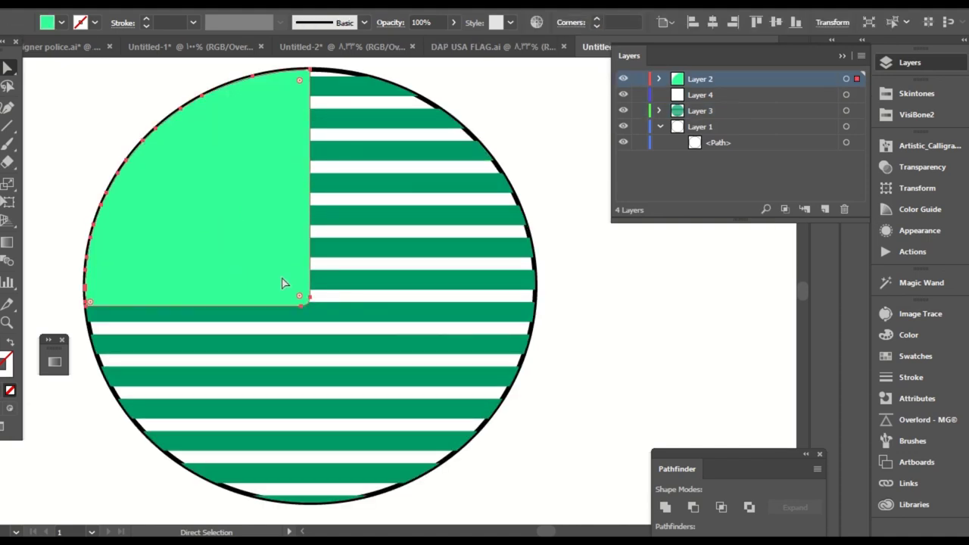
left_click(541, 280)
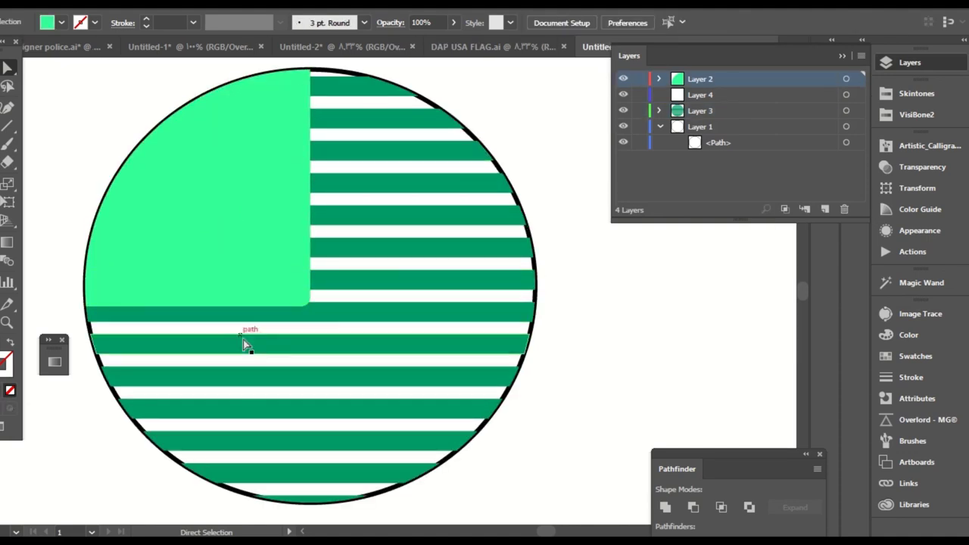
left_click(716, 141)
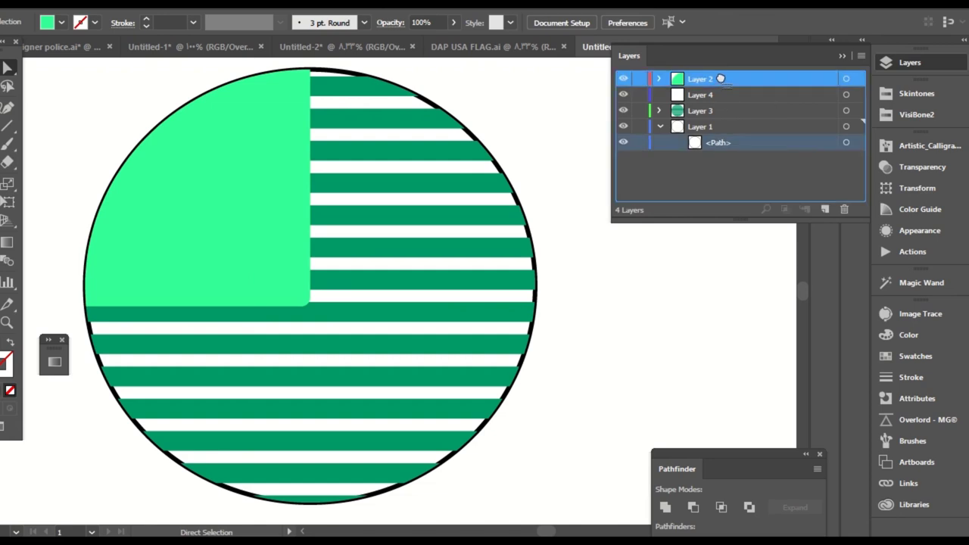
left_click_drag(693, 135, 692, 77)
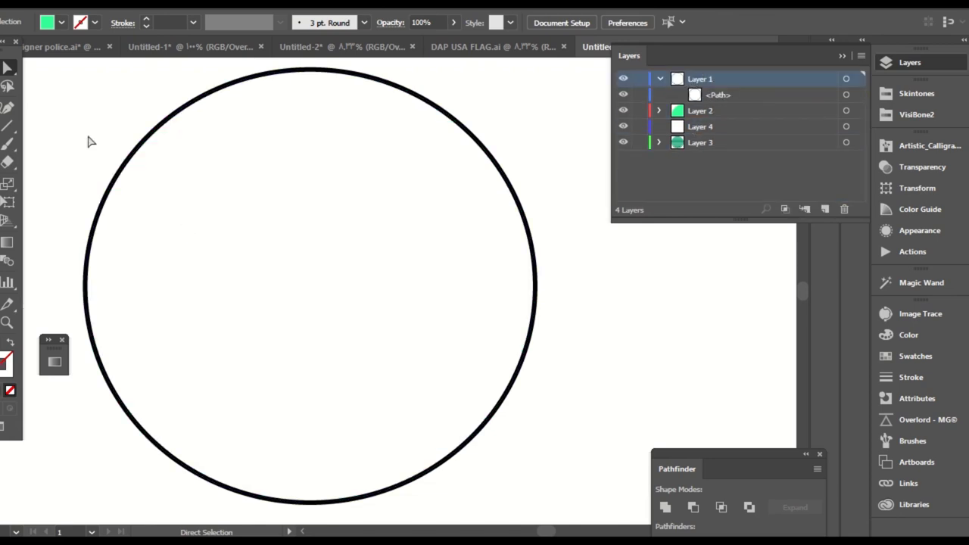
Remove the white fill from the base circle, keeping its 6 pt black outline.
left_click(162, 212)
left_click(10, 390)
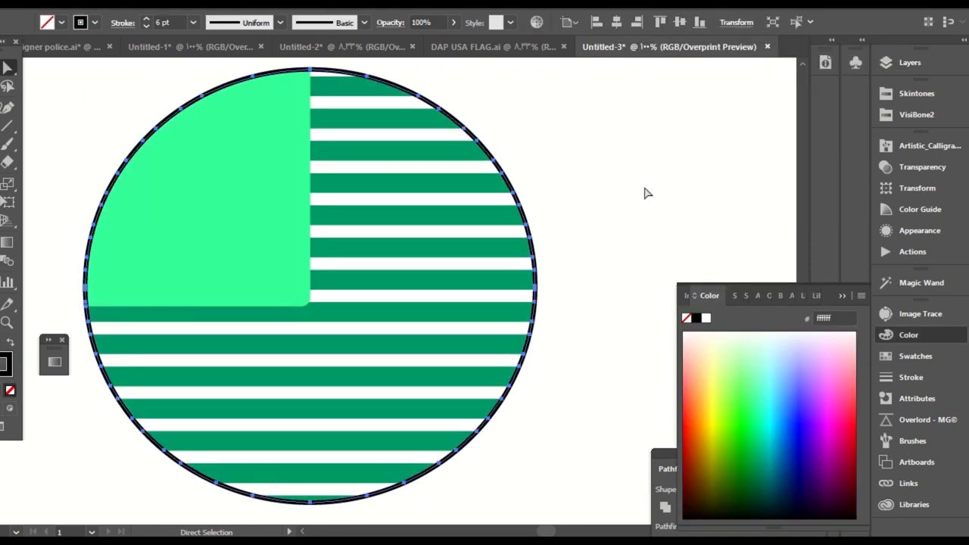
left_click(747, 196)
key("ctrl+minus")
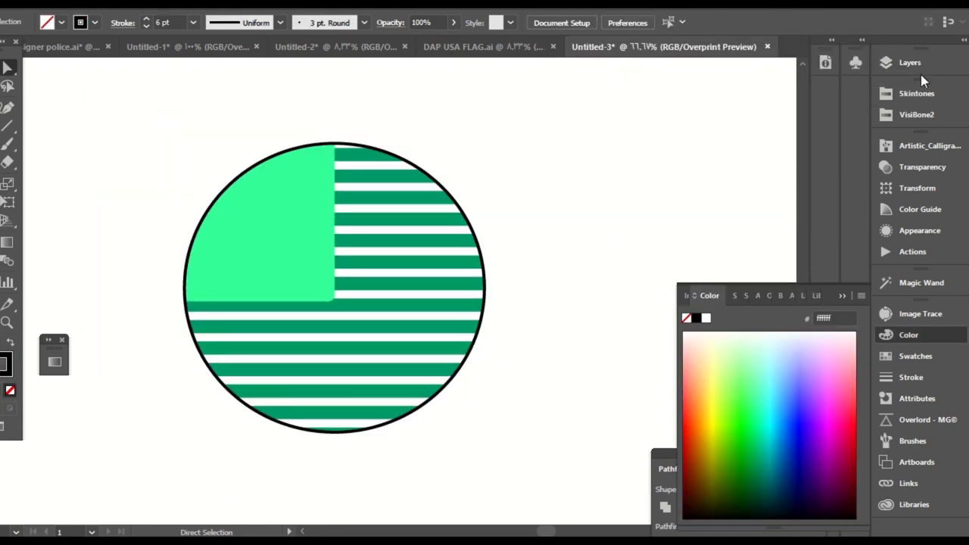
Lock the artwork layers, leave Layer 4 unlocked, and move Layer 4 above Layer 2.
left_click(908, 63)
left_click(658, 79)
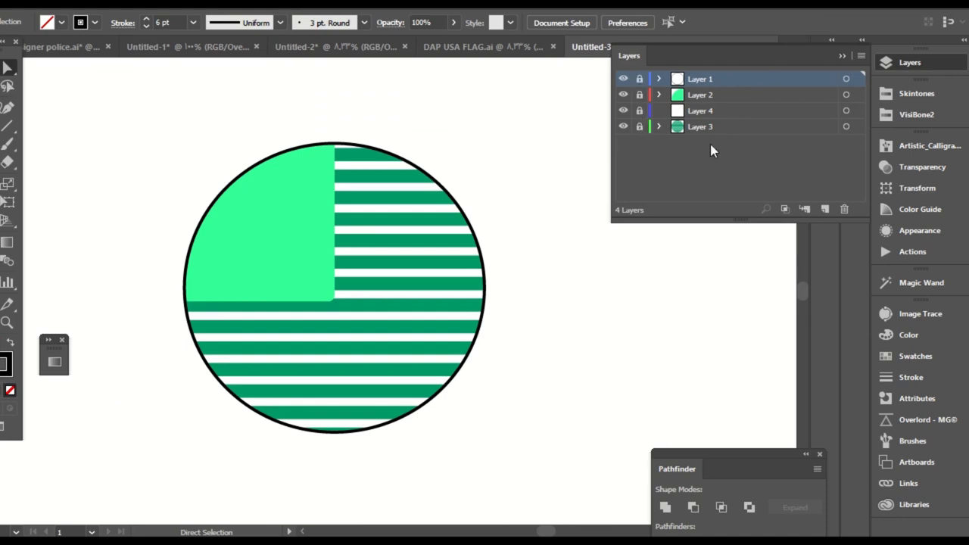
left_click(735, 111)
left_click(639, 111)
left_click_drag(699, 111, 702, 87)
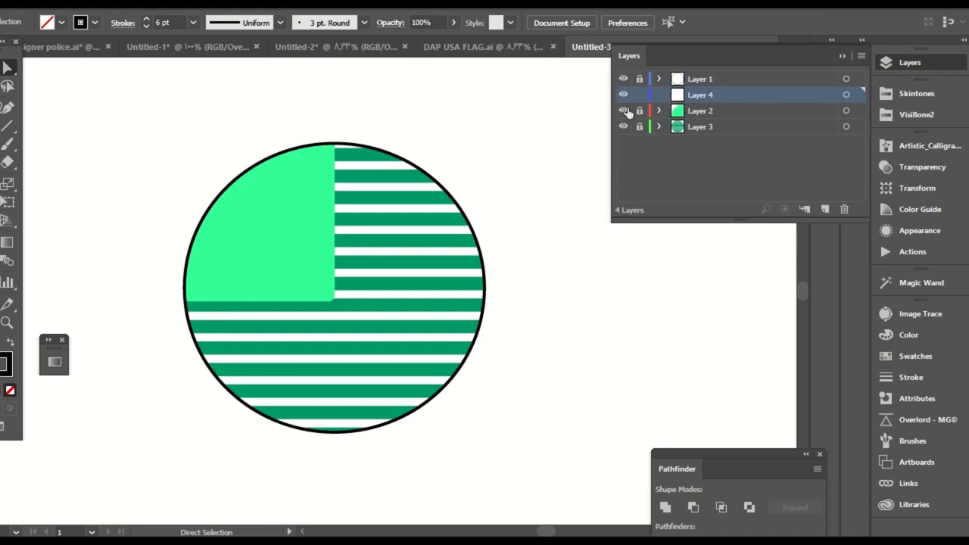
Draw a small star with the Star tool on Layer 4 near the light green quarter's upper-right corner.
left_click(8, 142)
left_click(41, 214)
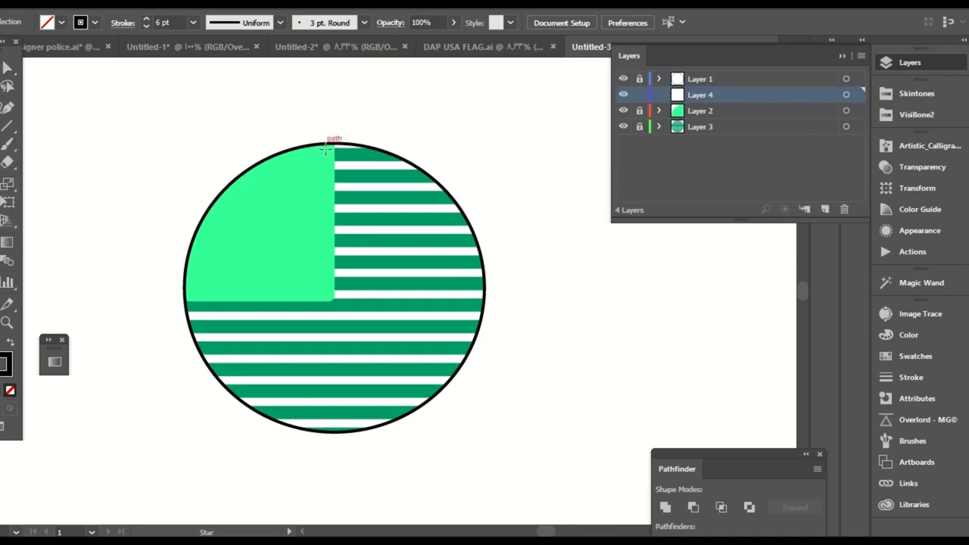
left_click_drag(320, 162, 328, 155)
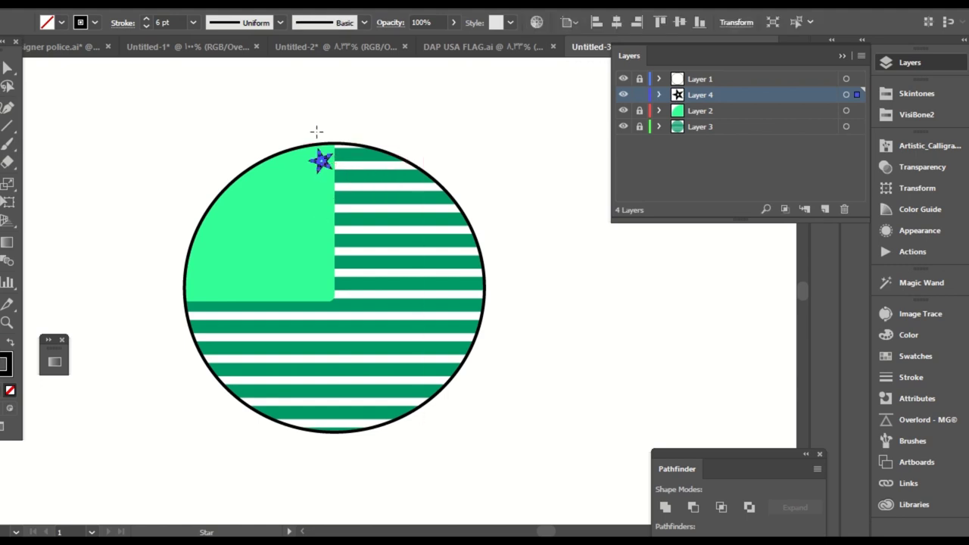
Fill the small star with white and remove its stroke.
left_click(0, 391)
left_click(3, 375)
left_click(0, 392)
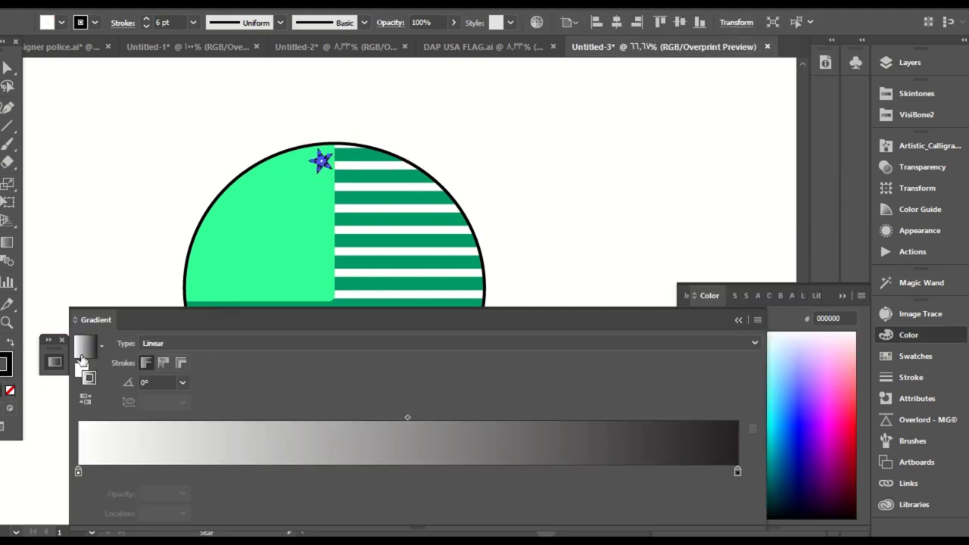
left_click(10, 391)
left_click(738, 321)
key("a")
left_click(616, 164)
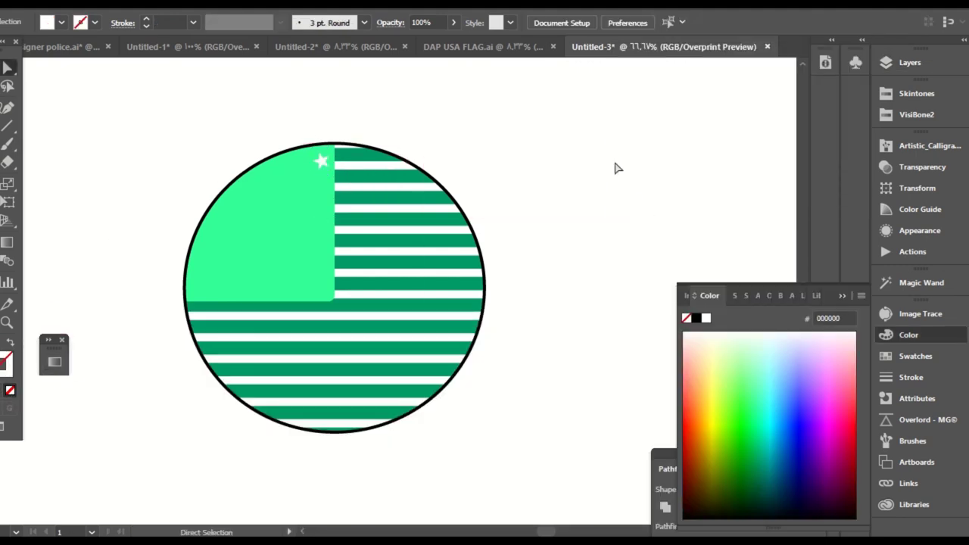
Shrink the white star slightly and keep it near the light green quarter's upper-right corner.
key("ctrl+equal")
key("ctrl+equal")
left_click_drag(275, 139, 444, 333)
key("v")
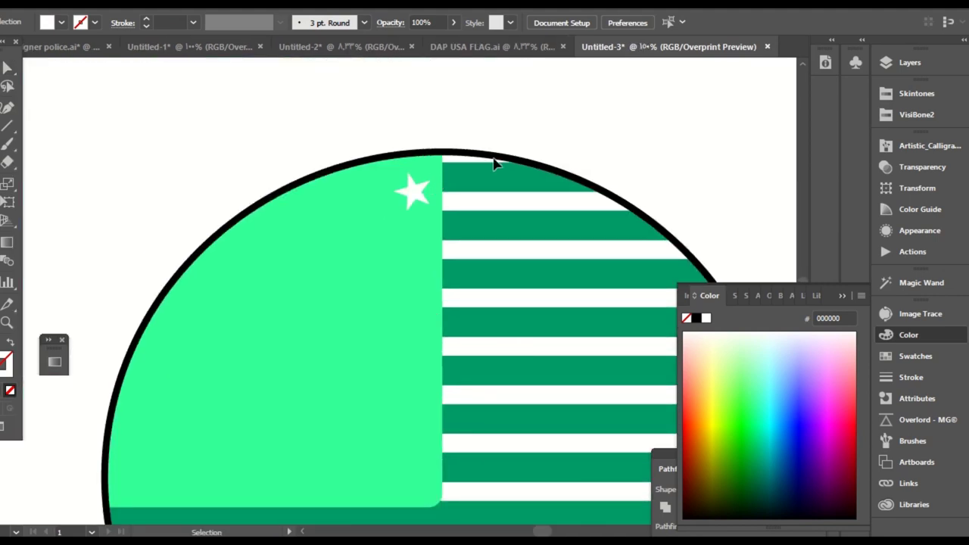
left_click_drag(496, 160, 484, 126)
left_click(401, 159)
left_click_drag(434, 164, 413, 161)
left_click(491, 127)
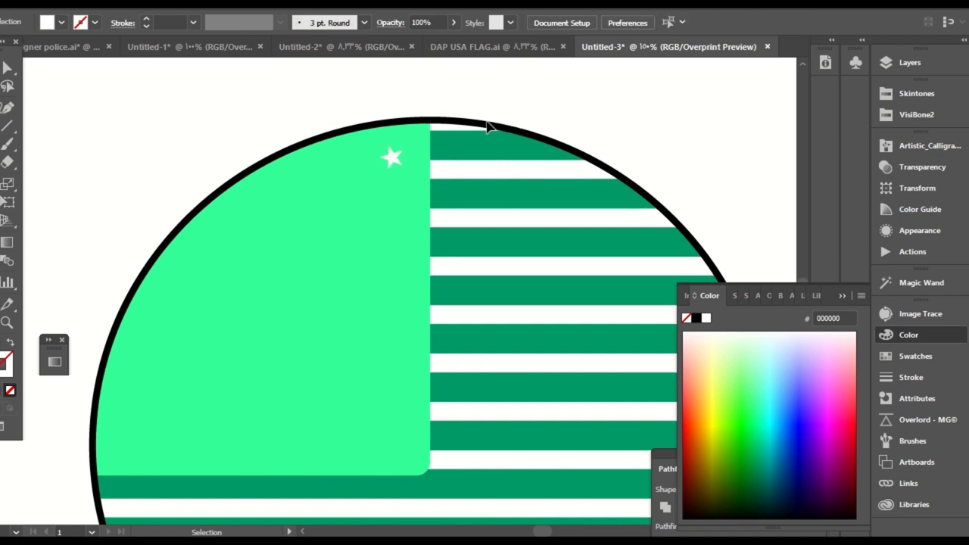
Duplicate the star to form a top row of two stars and a second row of four.
left_click_drag(417, 219, 424, 198)
left_click_drag(400, 131, 412, 161)
left_click(424, 134)
left_click_drag(369, 127, 370, 165)
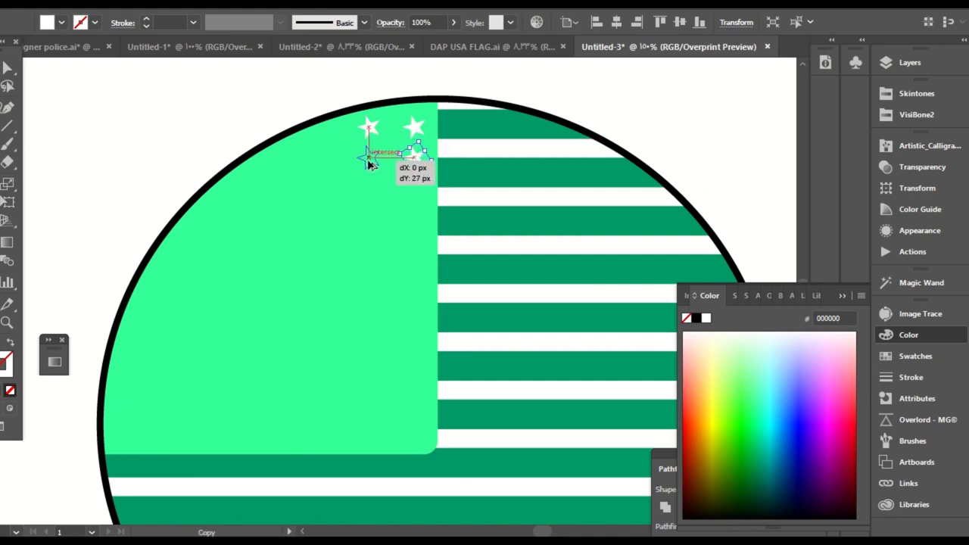
left_click(402, 184)
Duplicate the four-star row downward and repeat the copy until nine more evenly spaced rows fill the quarter's height.
left_click_drag(434, 152, 269, 180)
left_click(432, 160)
left_click_drag(414, 158, 417, 193)
key("ctrl+d")
key("ctrl+d")
key("ctrl+d")
key("ctrl+d")
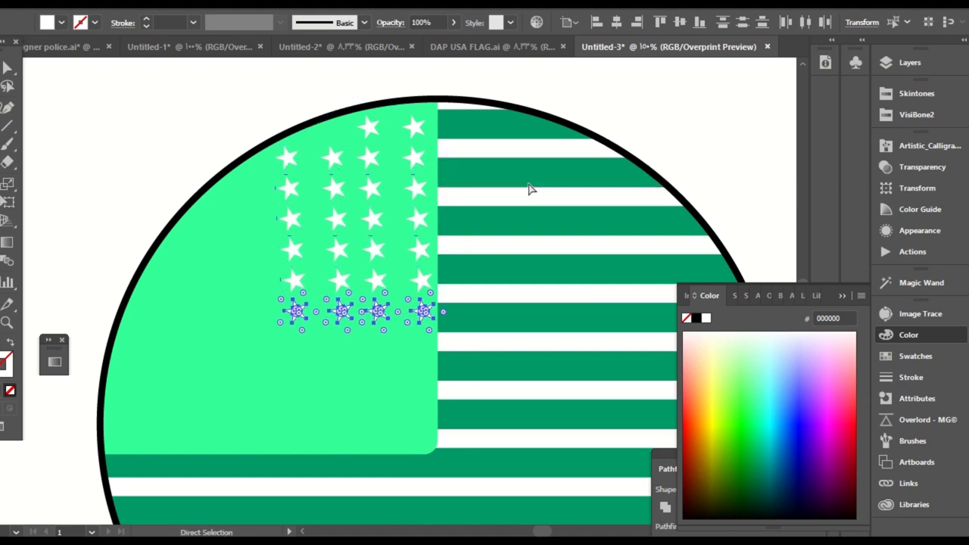
key("ctrl+d")
key("ctrl+d")
key("ctrl+d")
key("ctrl+d")
key("ctrl+shift+a")
Select the lower star rows in two passes and nudge them left to line up with the rows above.
left_click_drag(537, 236, 548, 193)
left_click_drag(448, 183, 210, 421)
left_click(424, 220)
left_click_drag(418, 209, 416, 209)
left_click(456, 238)
left_click_drag(456, 238, 241, 383)
left_click_drag(406, 240, 424, 245)
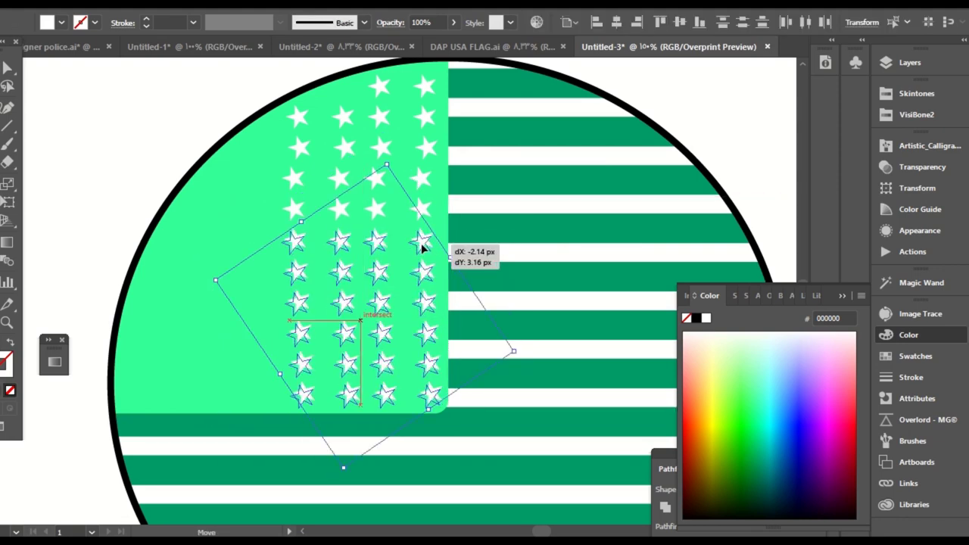
key("ctrl+shift+a")
left_click_drag(427, 394, 428, 395)
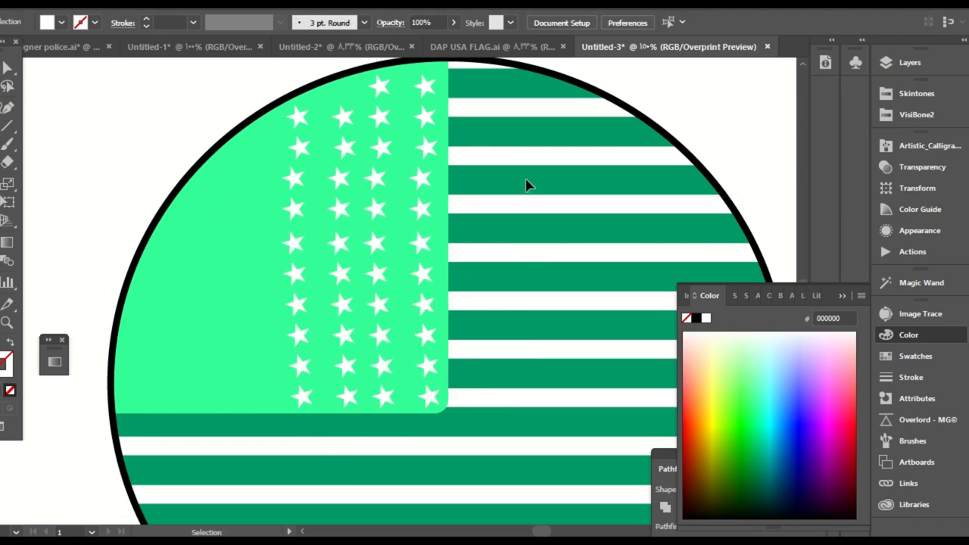
Add a third star to the left end of the top row by copying an existing star.
left_click_drag(534, 191, 560, 227)
left_click_drag(403, 124, 367, 125)
left_click(570, 175)
left_click_drag(561, 129, 584, 115)
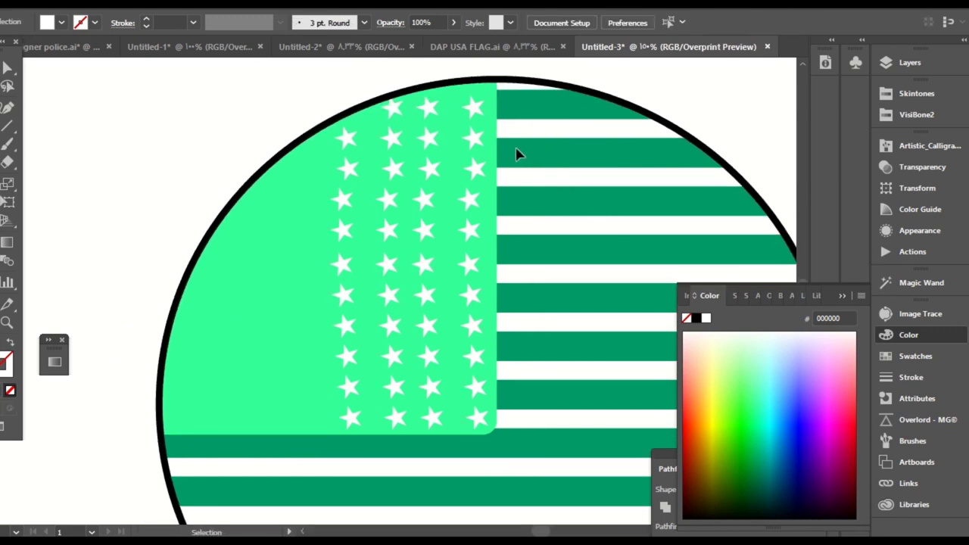
Select the whole block of stars and duplicate it leftward to cover the rest of the light green quarter.
left_click_drag(542, 84, 257, 424)
left_click_drag(346, 299, 190, 300)
left_click_drag(197, 174, 222, 227)
Delete the copied stars that fall outside the circle's upper-left edge.
key("a")
left_click_drag(360, 97, 258, 177)
key("Delete")
left_click_drag(305, 132, 203, 206)
left_click_drag(240, 160, 161, 276)
key("Delete")
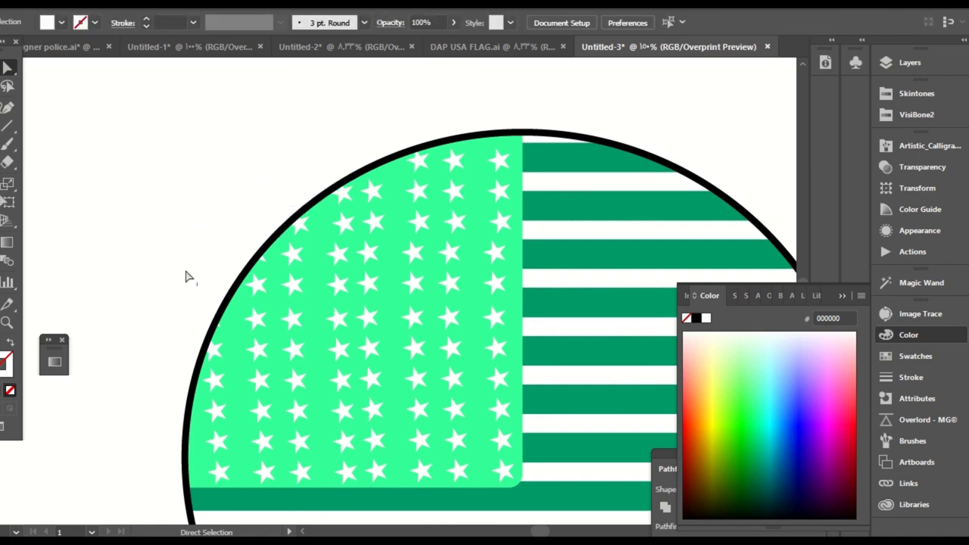
Try to delete the remaining stars at the circle's upper-left edge, and undo the deletion.
left_click_drag(212, 245, 159, 328)
left_click_drag(197, 210, 183, 253)
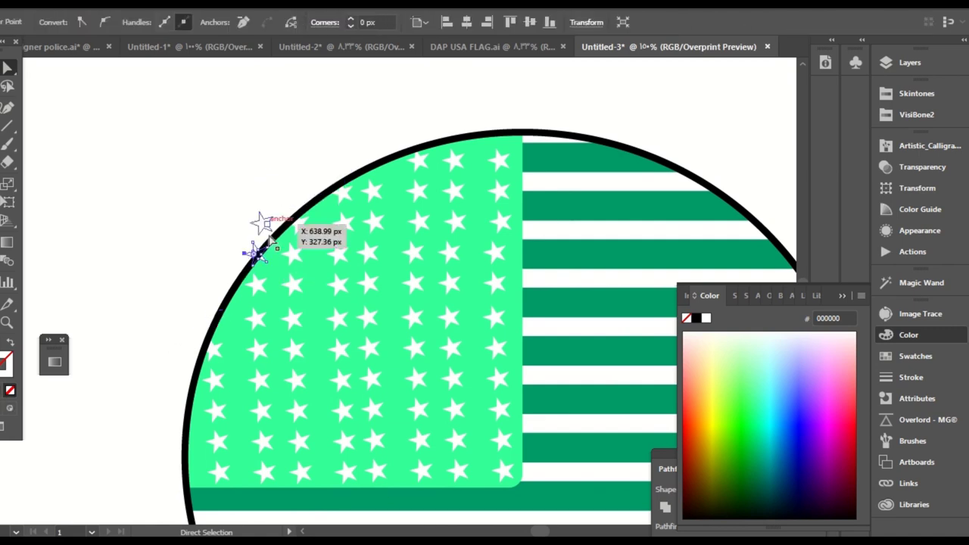
key("Delete")
key("ctrl+z")
left_click(277, 156)
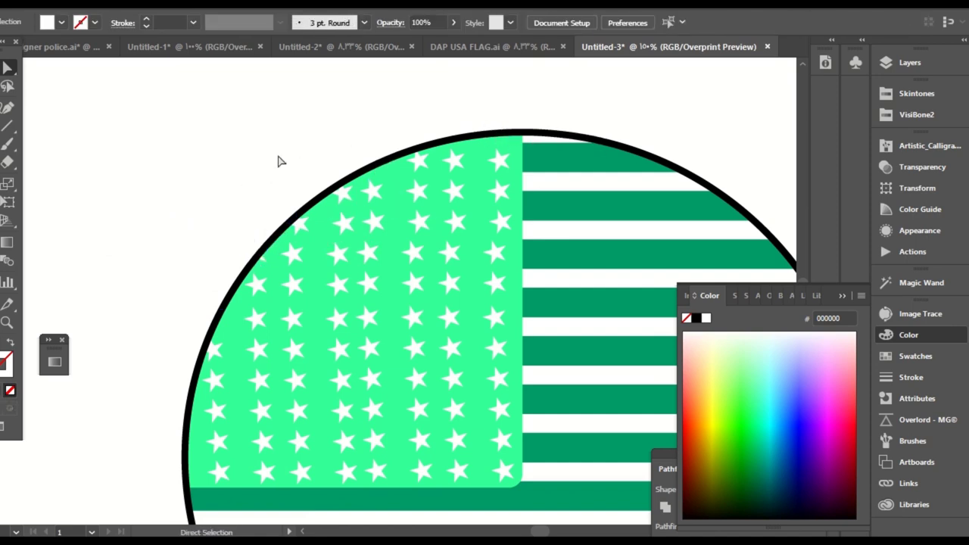
key("ctrl+z")
Trim the star overlapping the circle's upper-left outline with the Eraser tool, and deselect it.
left_click(6, 162)
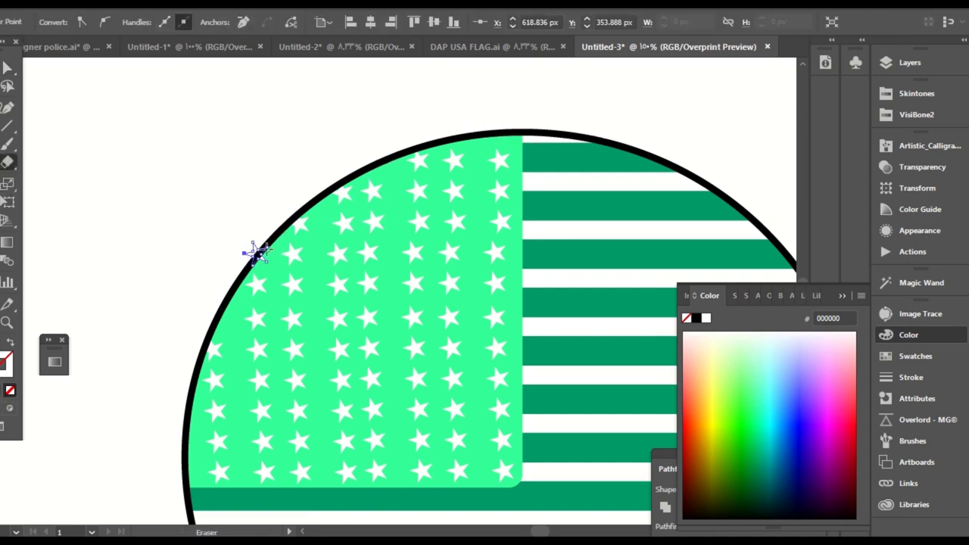
left_click_drag(250, 261, 246, 266)
key("a")
left_click(225, 195)
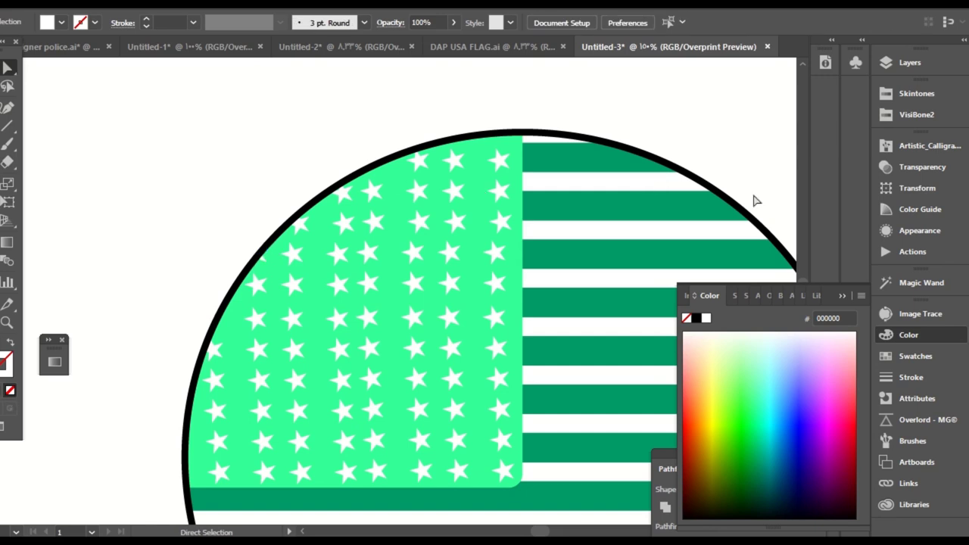
Examine the complete round flag with its stars and stripes at artboard scale.
key("ctrl+minus")
key("ctrl+minus")
key("ctrl+minus")
key("ctrl+minus")
key("ctrl+minus")
key("ctrl+minus")
key("v")
key("ctrl+equal")
key("ctrl+equal")
key("ctrl+equal")
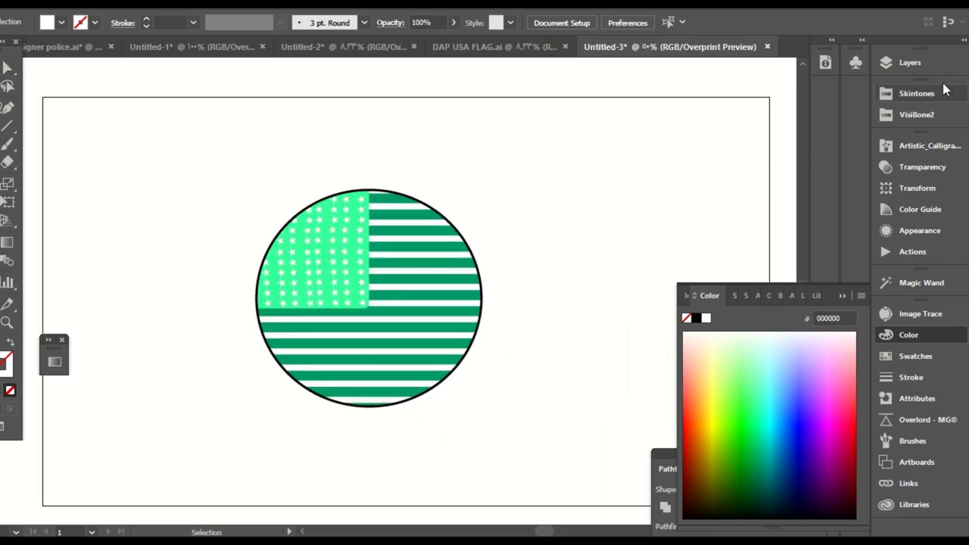
Lock Layer 4, unlock Layer 1, and recolor the circle's outline with green 009966 from the VisiBone2 swatches.
left_click(908, 62)
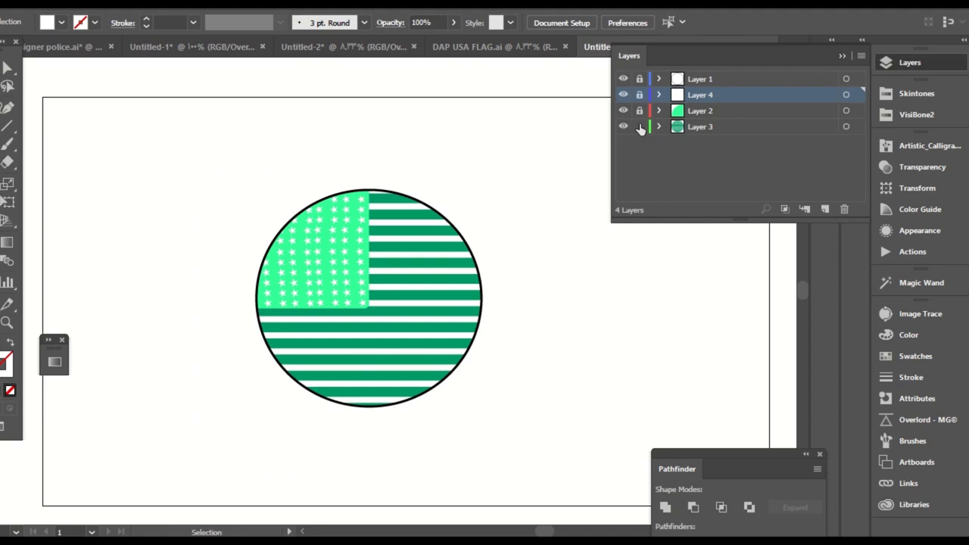
key("a")
left_click(469, 250)
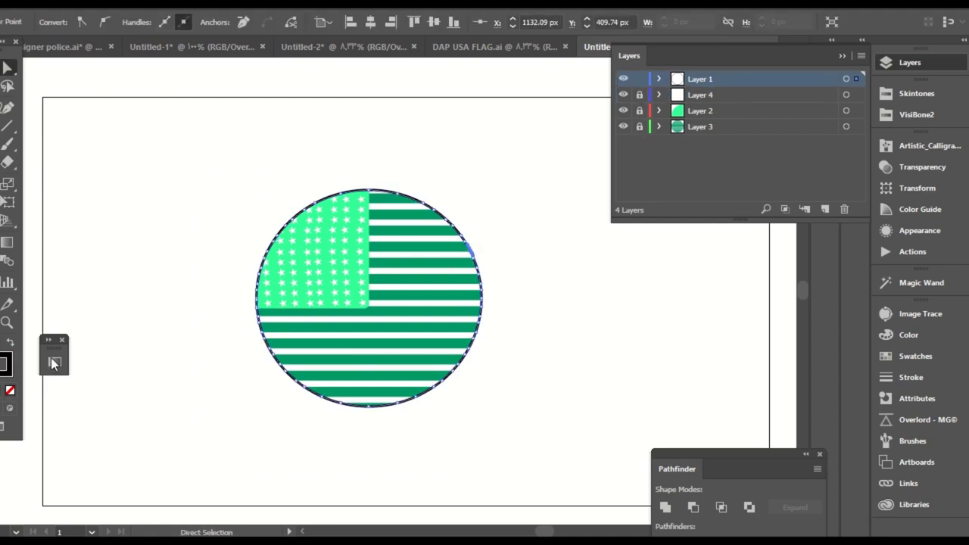
left_click(916, 114)
left_click(705, 181)
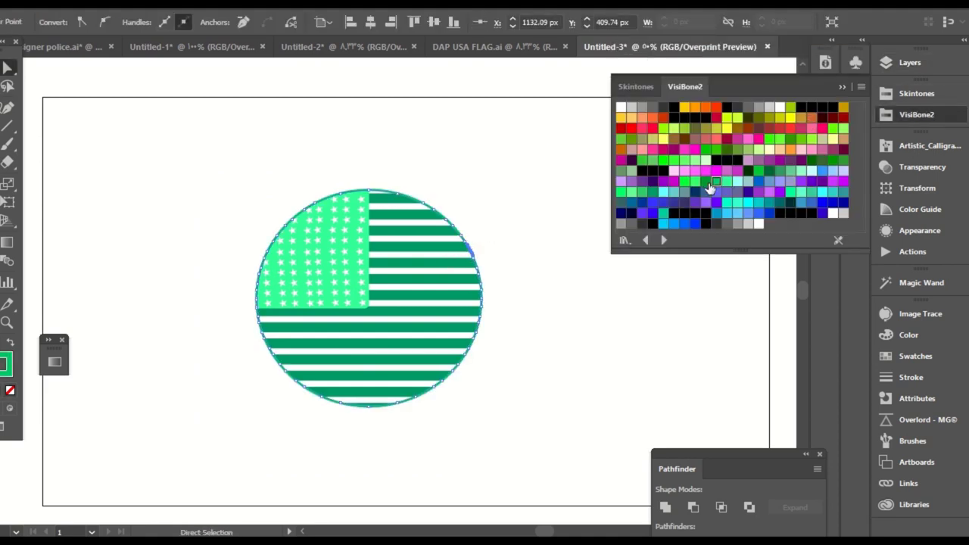
left_click(522, 190)
left_click(472, 248)
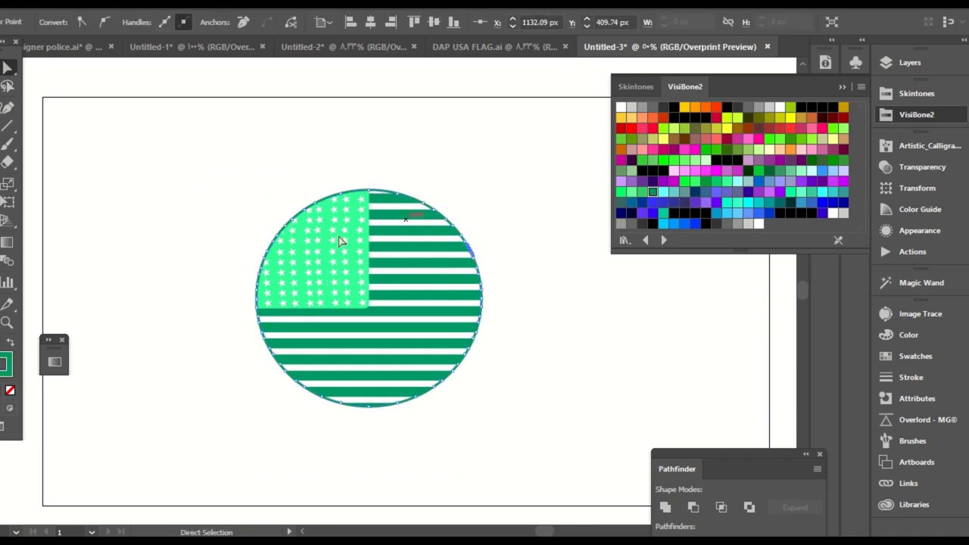
Set the circle's outline to a darker shade of the same green in the Color Picker.
double_click(6, 365)
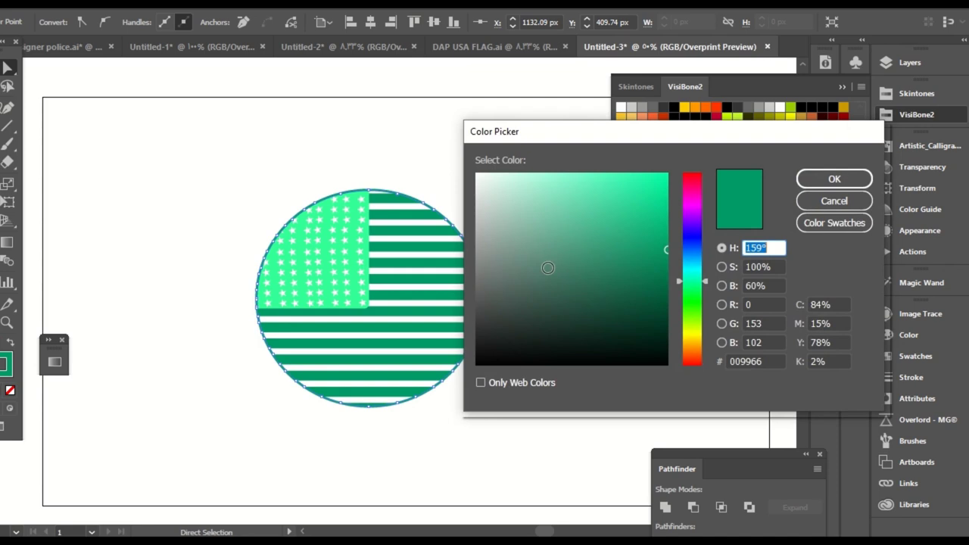
left_click(665, 281)
left_click(833, 178)
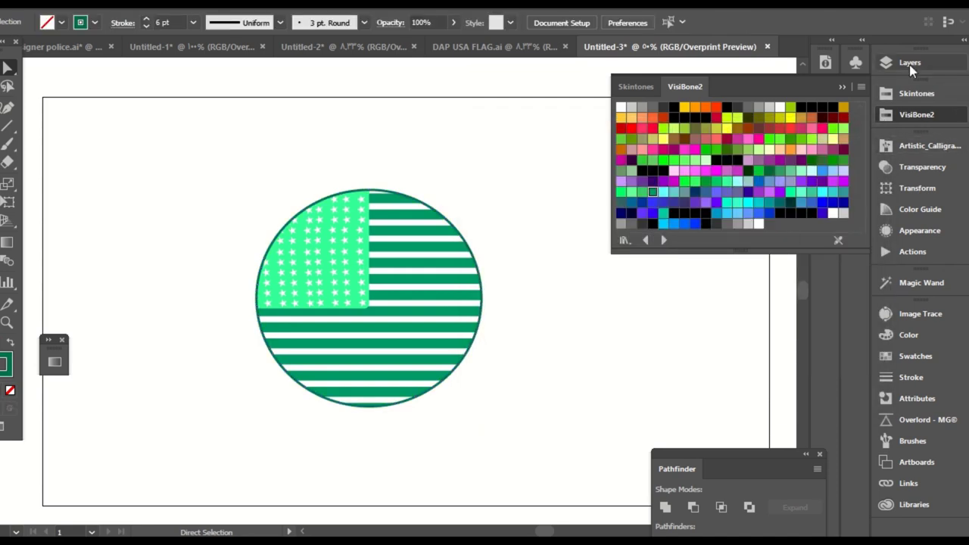
Lock Layer 1 and add a new layer above all the flag's layers.
left_click(909, 64)
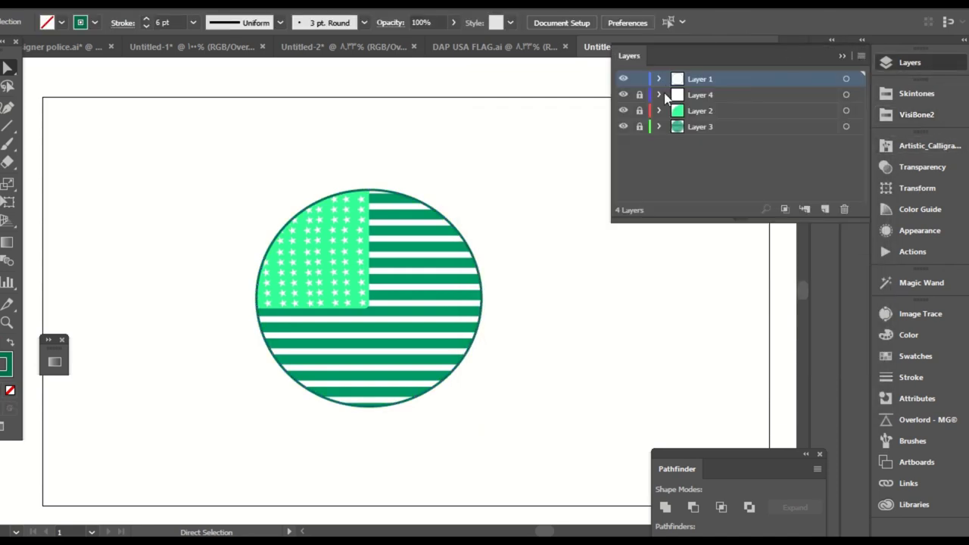
key("ctrl+minus")
left_click(825, 209)
Set the 3 pt. Round calligraphic brush's size to vary by Pressure with a 3 pt variation.
left_click(364, 22)
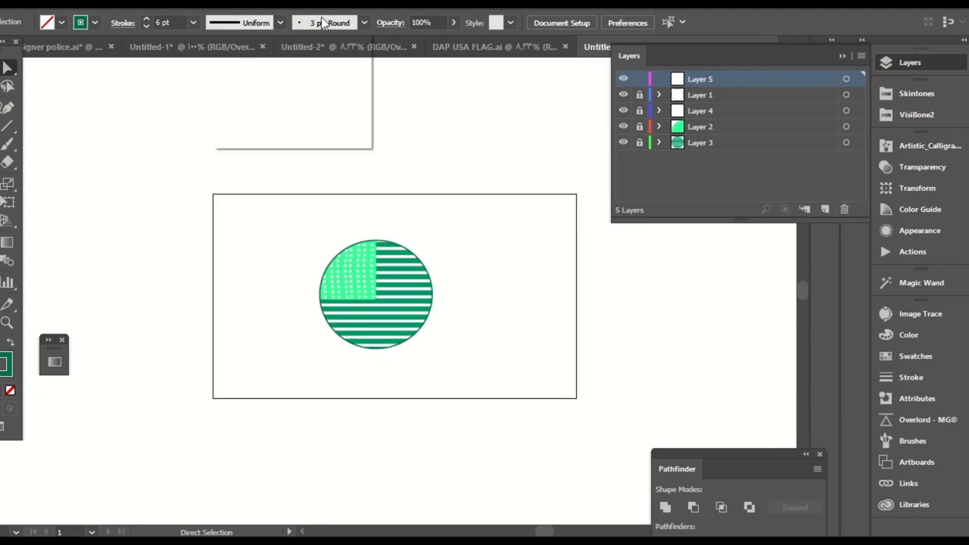
double_click(229, 57)
left_click(417, 355)
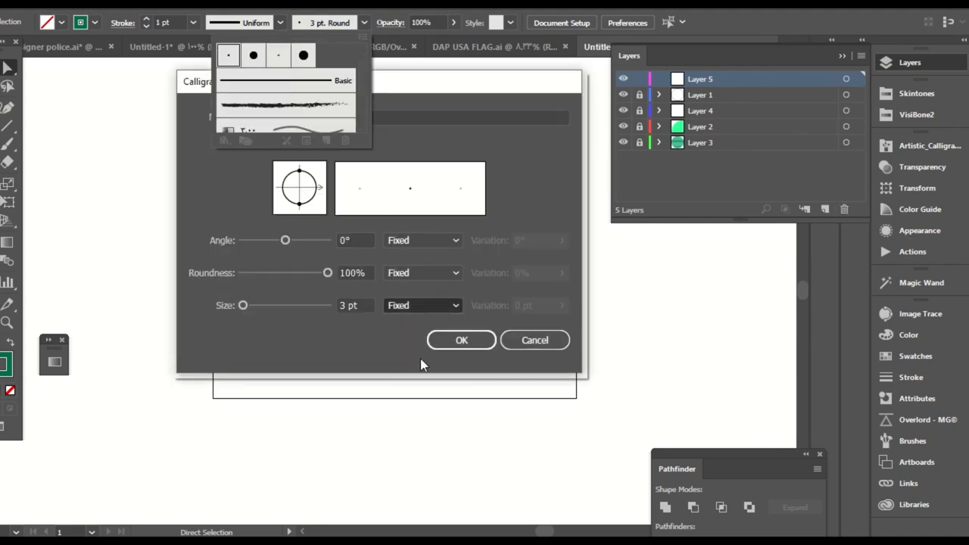
left_click(561, 304)
left_click(194, 25)
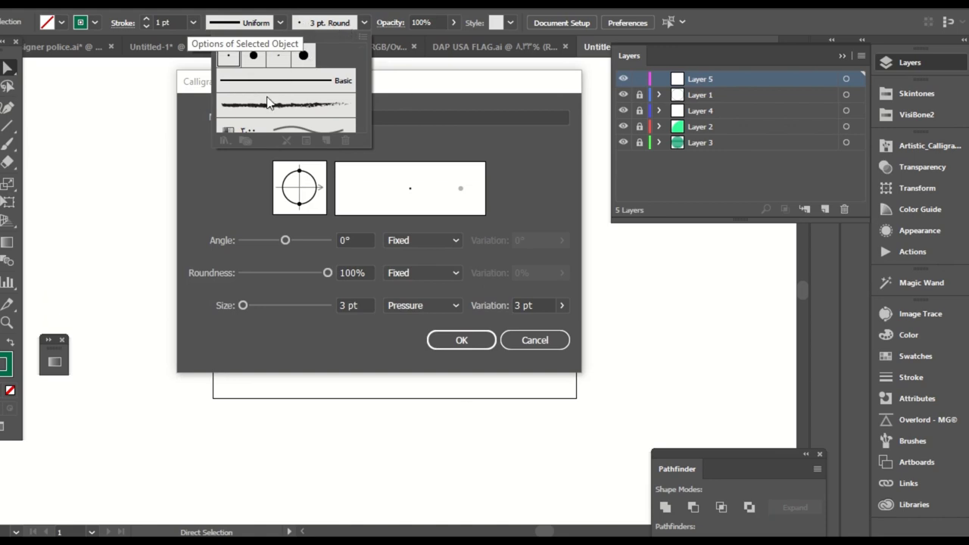
left_click(462, 339)
Set the stroke to 4 pt black and activate the Paintbrush tool for drawing on the new layer.
left_click(193, 23)
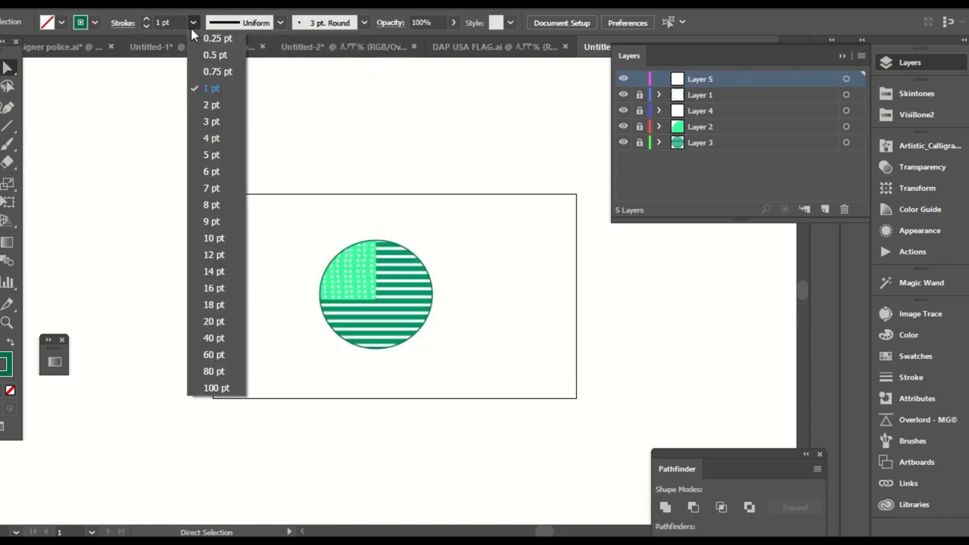
left_click(211, 138)
left_click(913, 106)
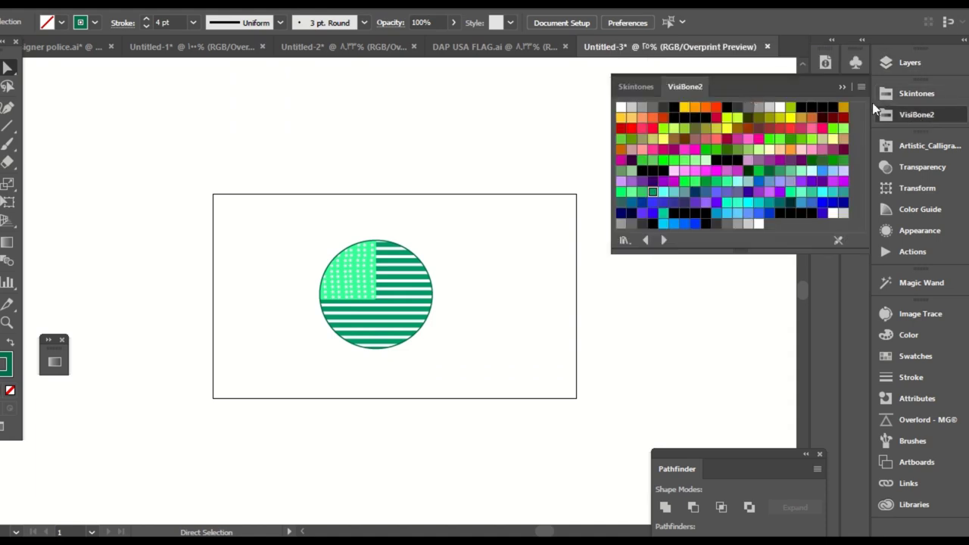
left_click(674, 107)
left_click_drag(495, 216, 429, 182)
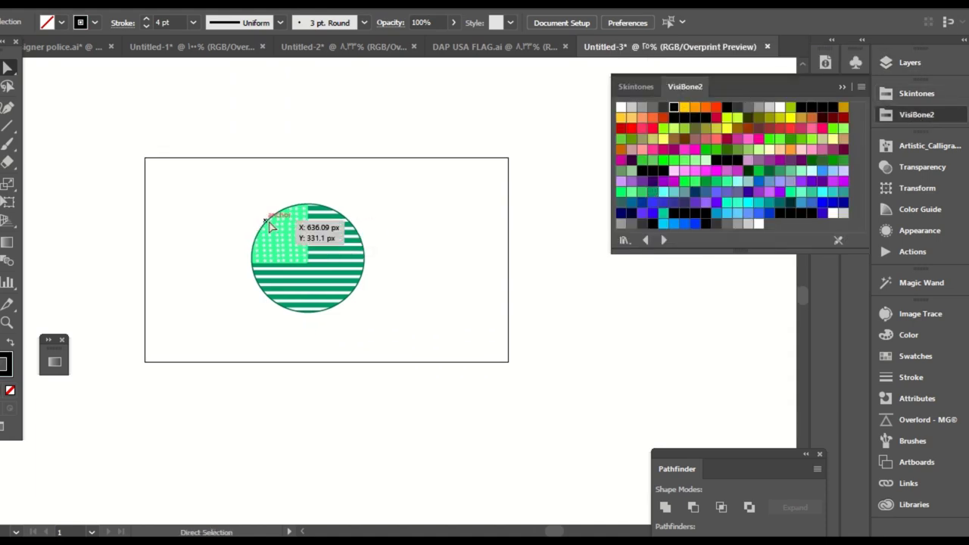
key("b")
left_click(906, 65)
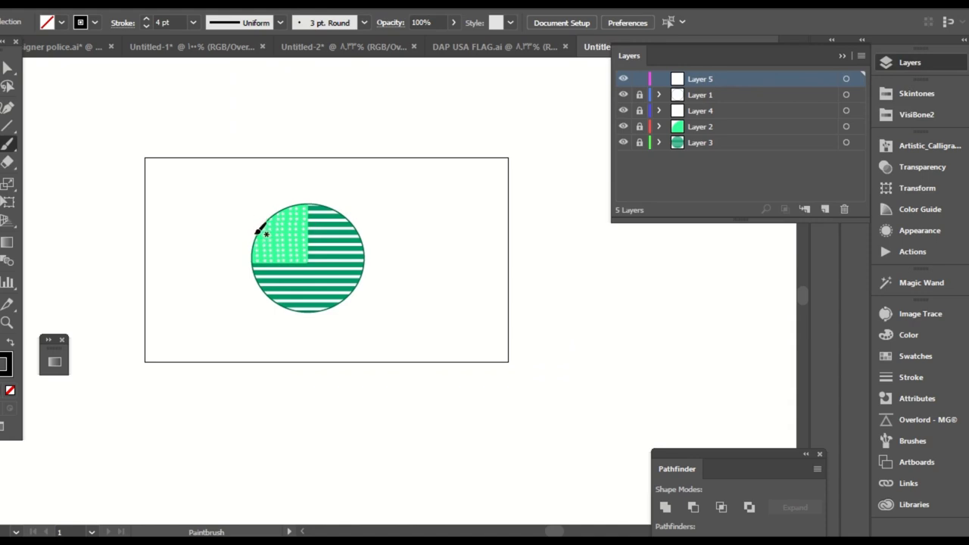
mouse_move(246, 218)
left_mouse_down()
mouse_move(258, 236)
mouse_move(317, 265)
mouse_move(378, 252)
mouse_move(394, 229)
left_mouse_up()
key("ctrl+z")
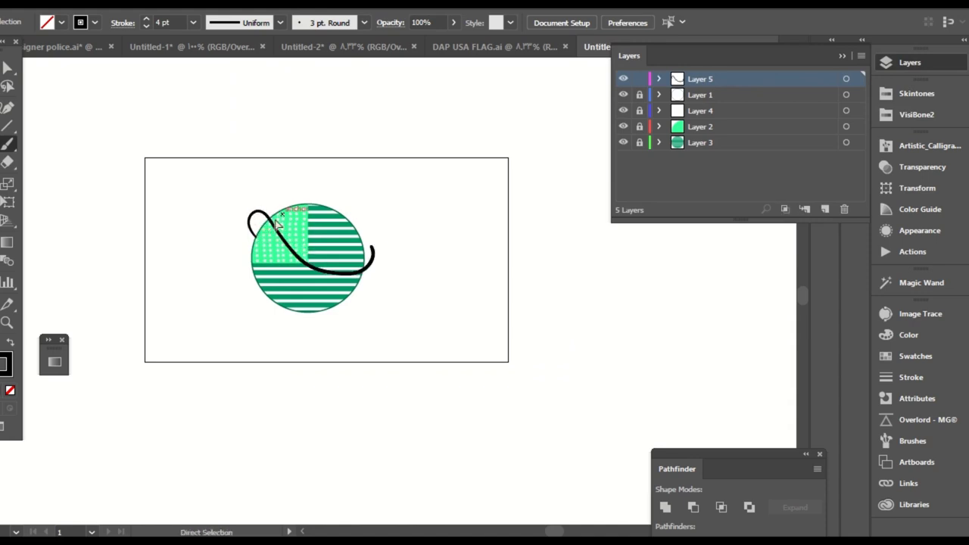
key("ctrl+z")
Paint the hat's brim across the upper part of the round flag with an outer and an inner curved stroke.
left_click_drag(291, 209, 360, 248)
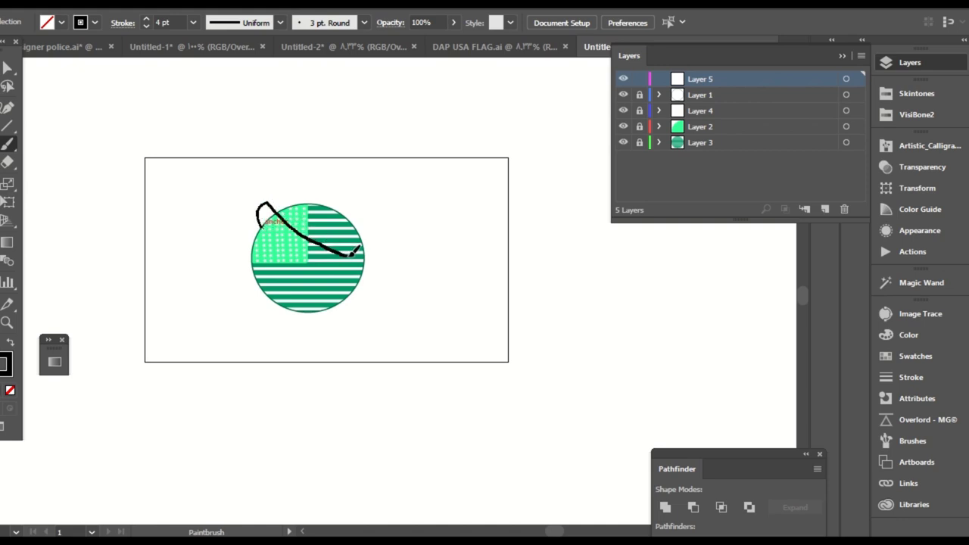
left_click_drag(361, 205, 339, 210)
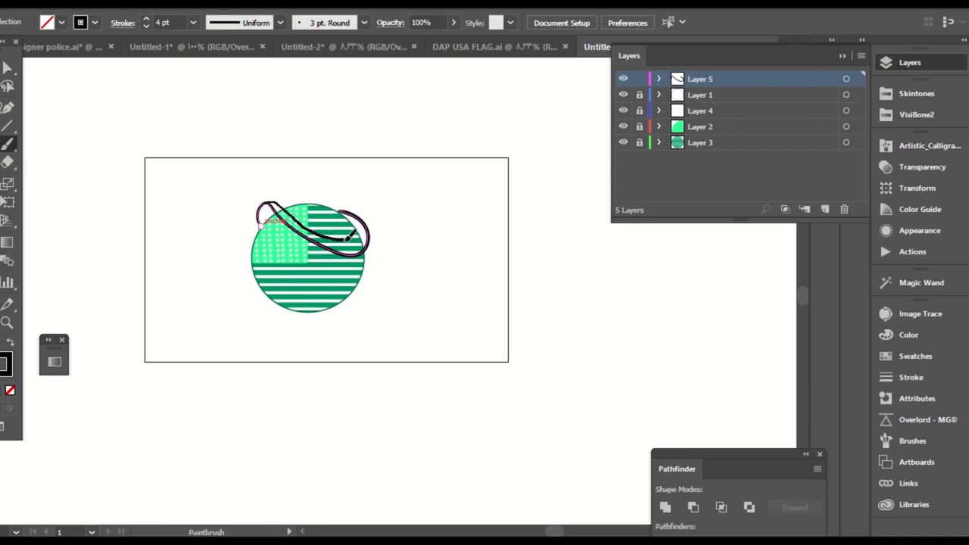
mouse_move(361, 208)
left_mouse_down()
mouse_move(340, 226)
mouse_move(341, 203)
mouse_move(315, 183)
mouse_move(282, 204)
left_mouse_up()
key("ctrl+z")
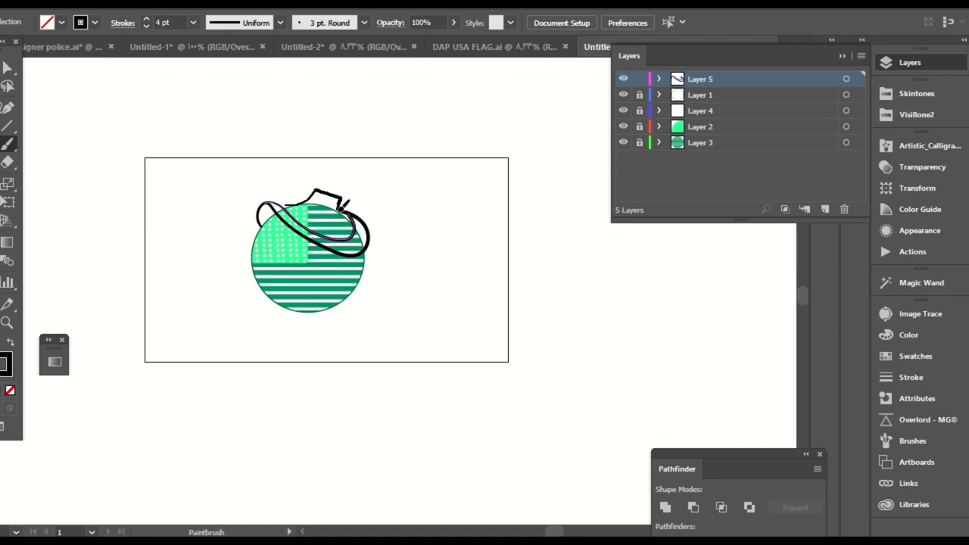
Paint the hat's crown above the brim and a small curl inside the brim's left loop.
left_click_drag(365, 232, 299, 215)
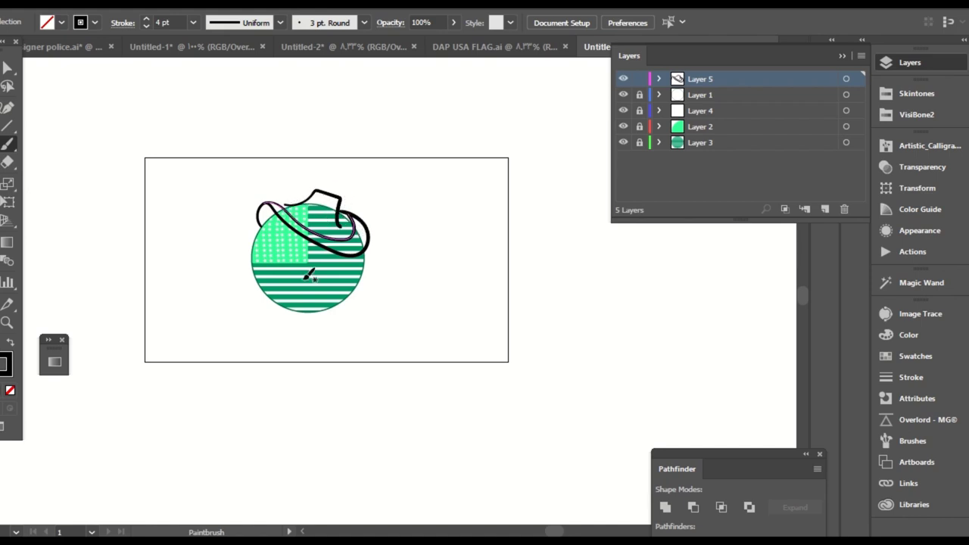
key("ctrl+z")
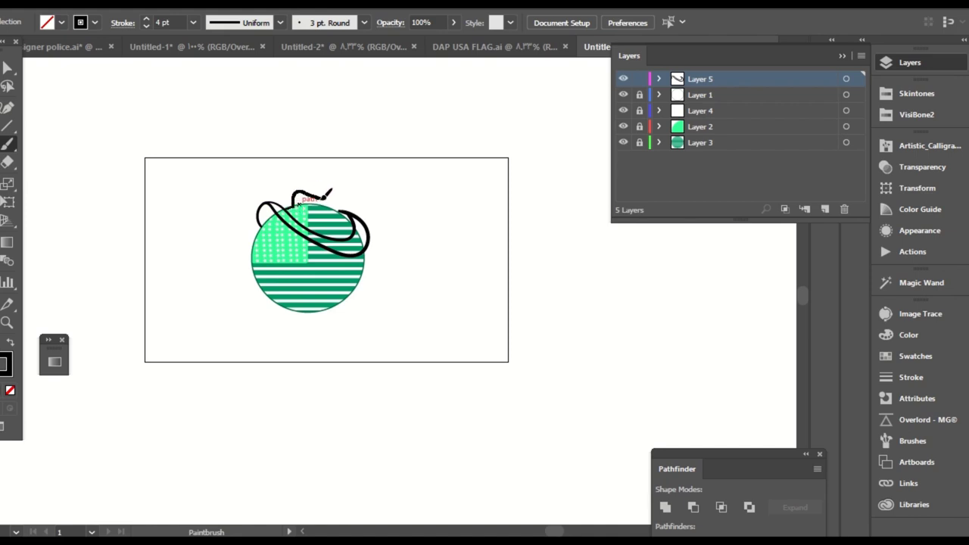
scroll(431, 227, "down", 1)
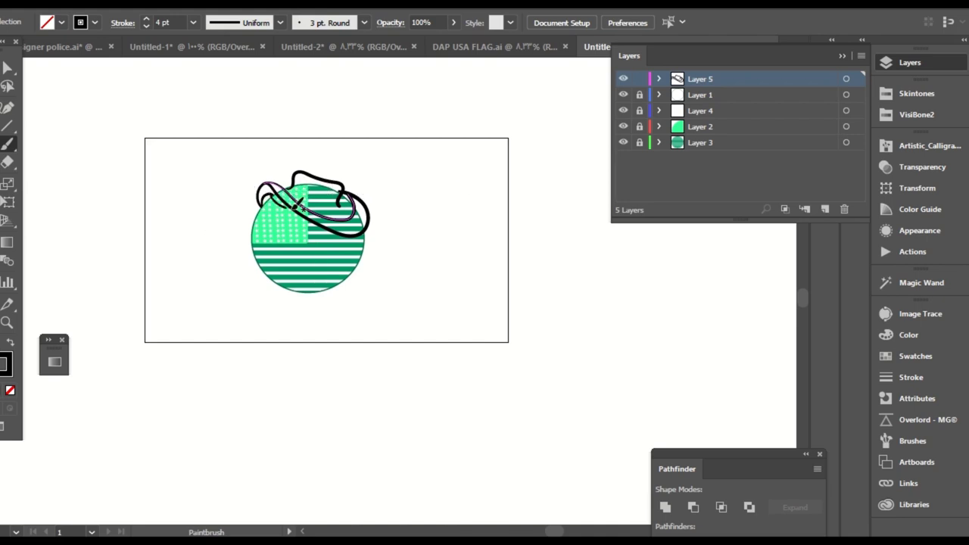
left_click_drag(301, 203, 303, 200)
left_click_drag(489, 234, 501, 238)
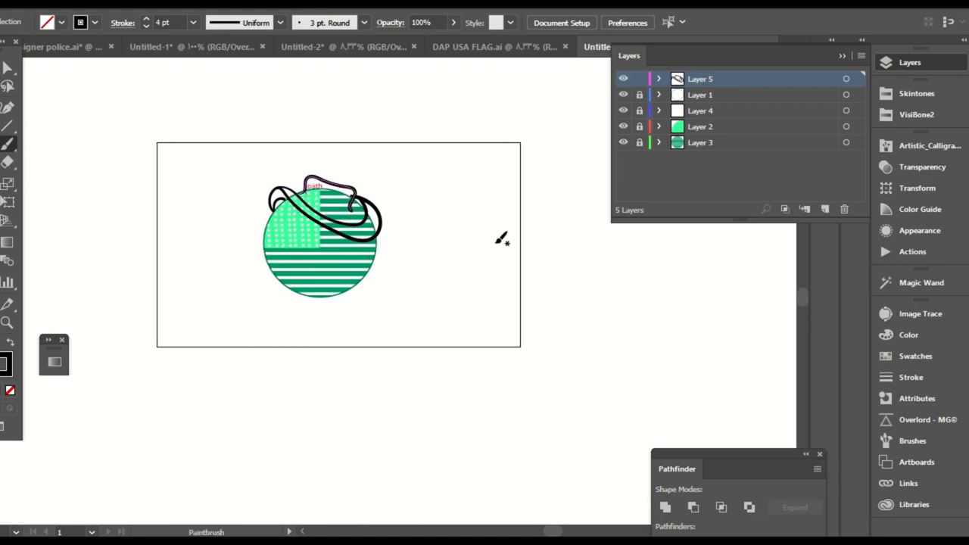
Trim the right tip of the outer brim stroke with the Eraser tool where it crosses the crown.
key("ctrl+plus")
key("ctrl+plus")
key("ctrl+plus")
left_click_drag(426, 182, 503, 323)
key("a")
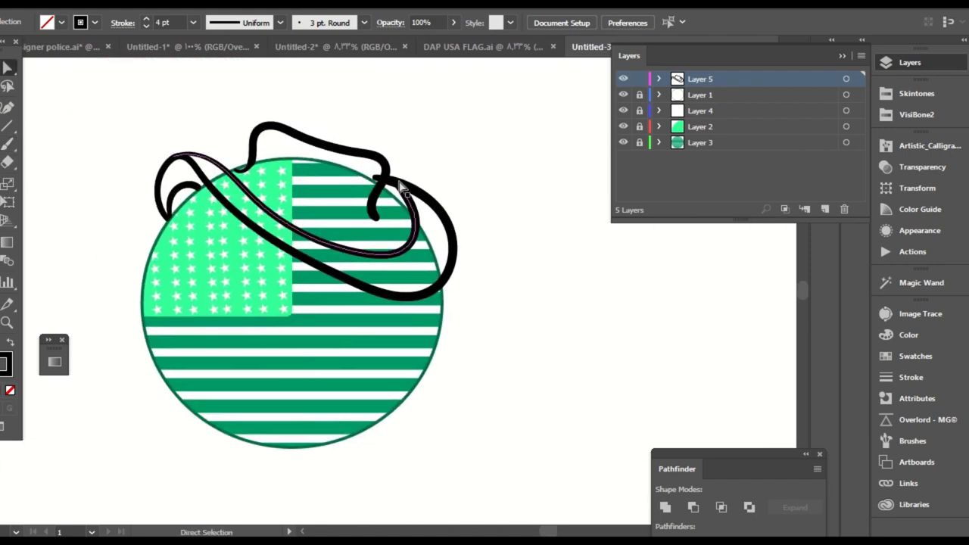
left_click(399, 188)
left_click(399, 183)
left_click(8, 162)
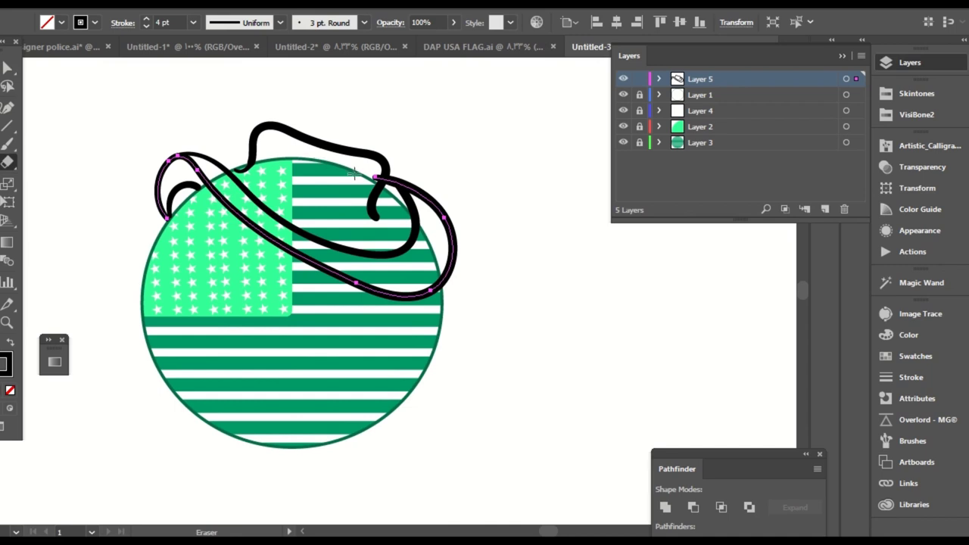
left_click_drag(374, 177, 380, 176)
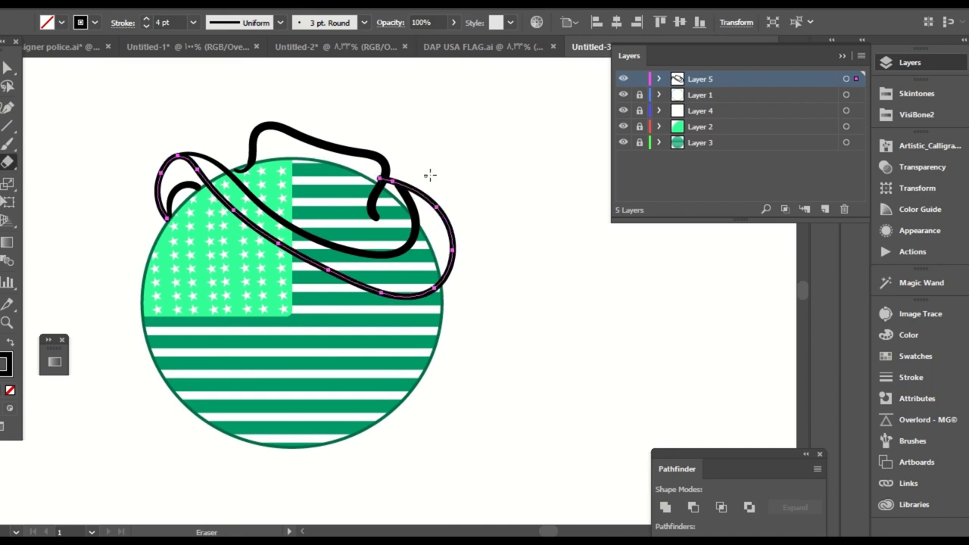
Select all the hat's brush strokes and expand them into filled outlines.
key("a")
left_click(485, 158)
left_click_drag(508, 140, 128, 346)
left_click(108, 4)
left_click(154, 158)
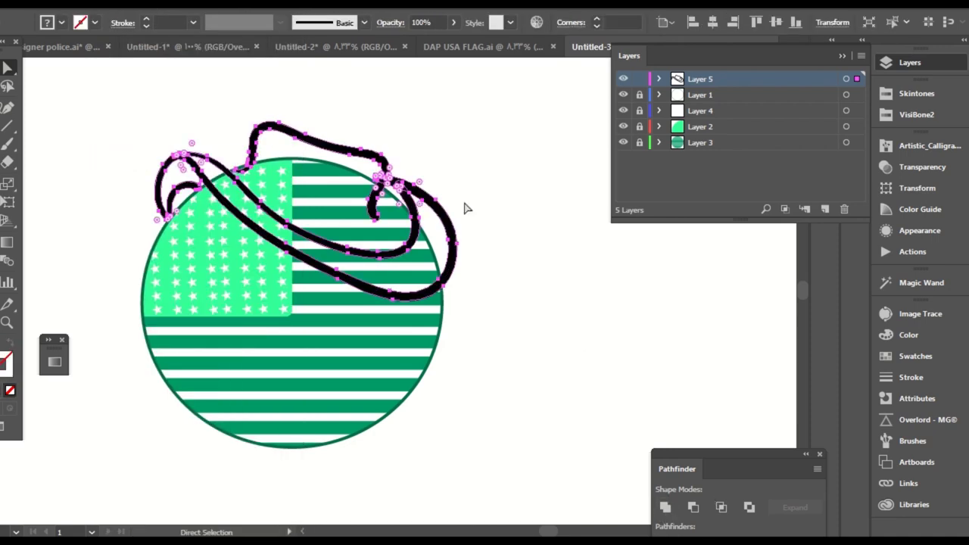
Remove the small stub protruding from the outer brim at the crown's right end.
left_click(512, 229)
left_click(375, 177)
left_click_drag(374, 179, 375, 179)
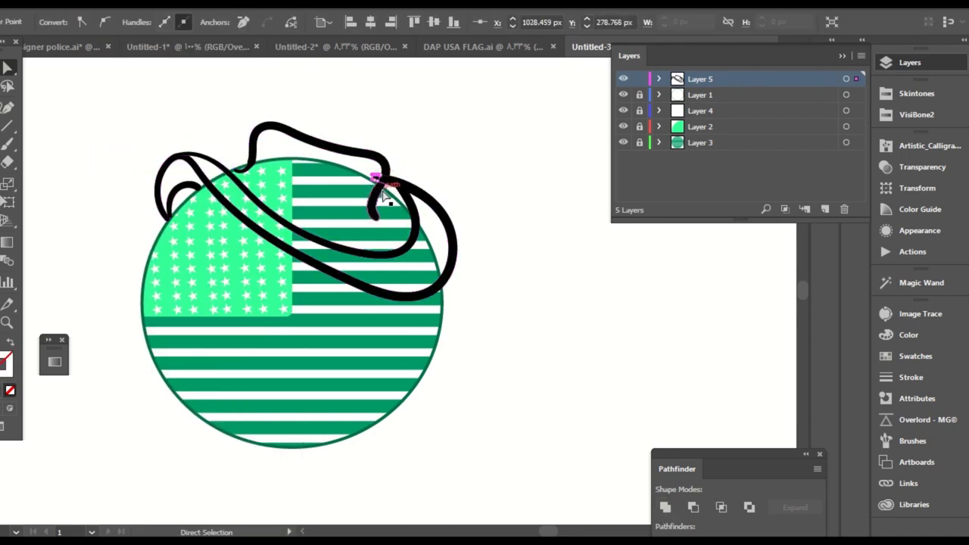
left_click(411, 187)
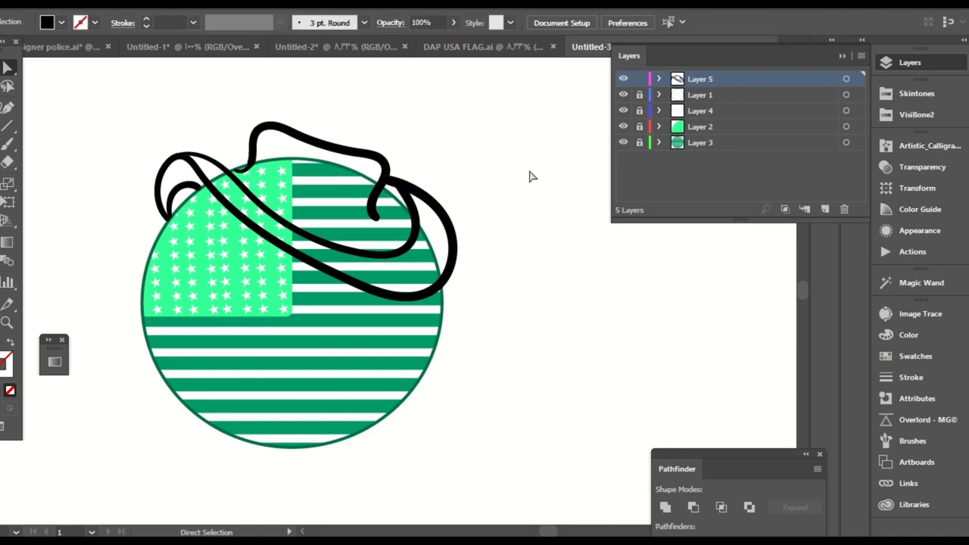
mouse_move(497, 130)
left_mouse_down()
mouse_move(190, 212)
mouse_move(95, 331)
left_mouse_up()
left_click(664, 506)
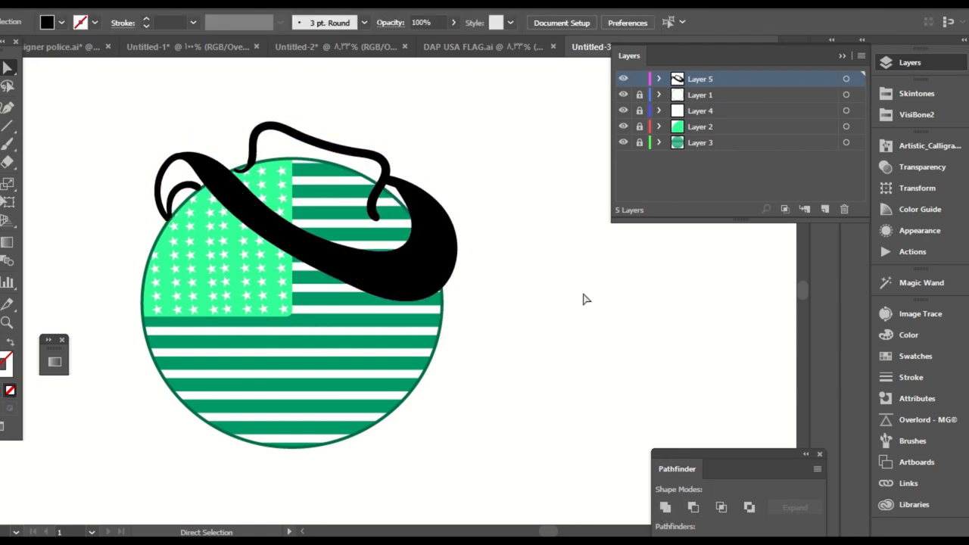
key("ctrl+z")
left_click(531, 217)
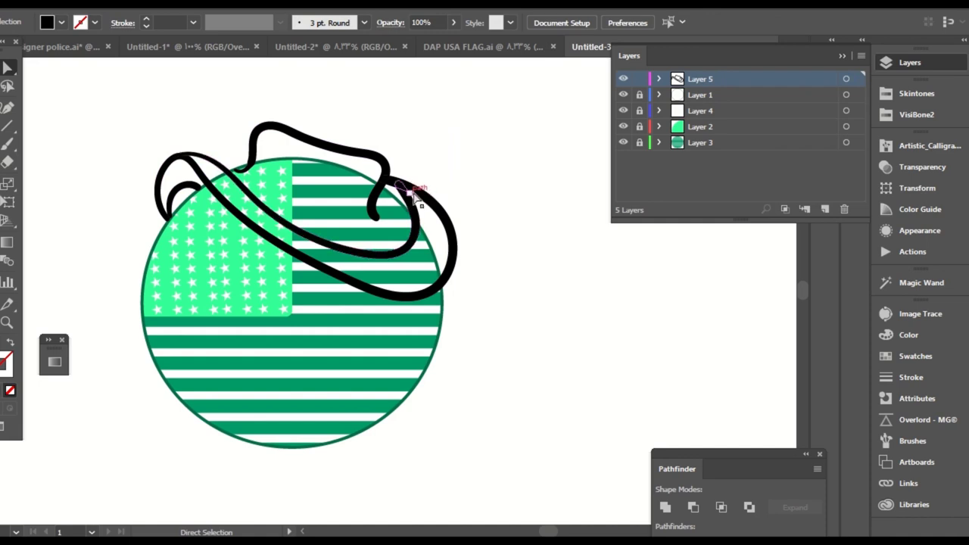
Draw a temporary star without fill or stroke, and delete it with all other unpainted paths using the Magic Wand.
left_click(658, 79)
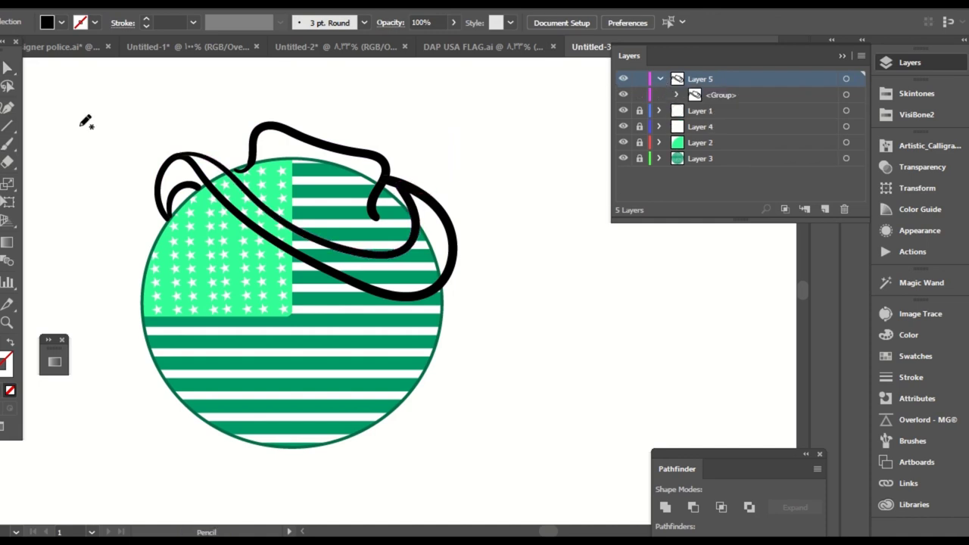
left_click_drag(103, 121, 73, 175)
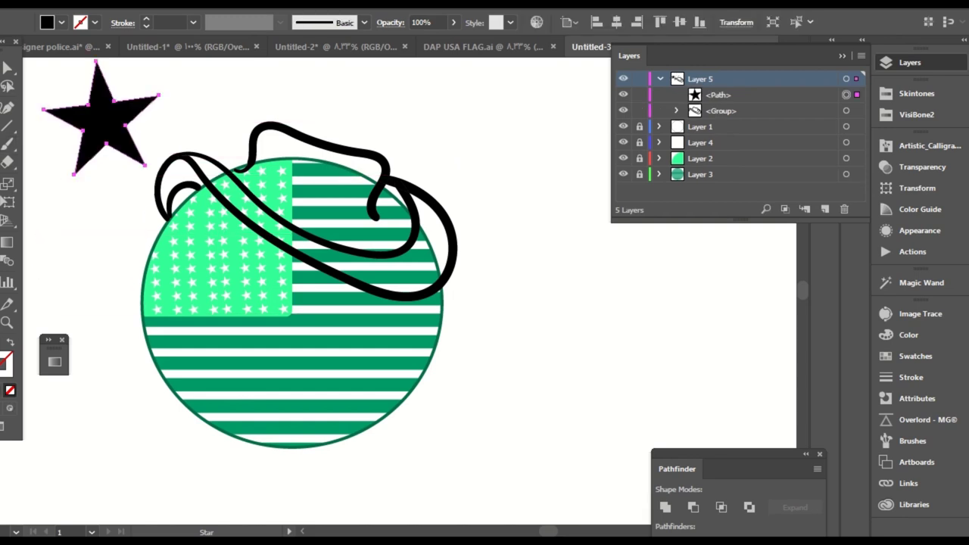
left_click(11, 390)
key("y")
left_click(129, 132)
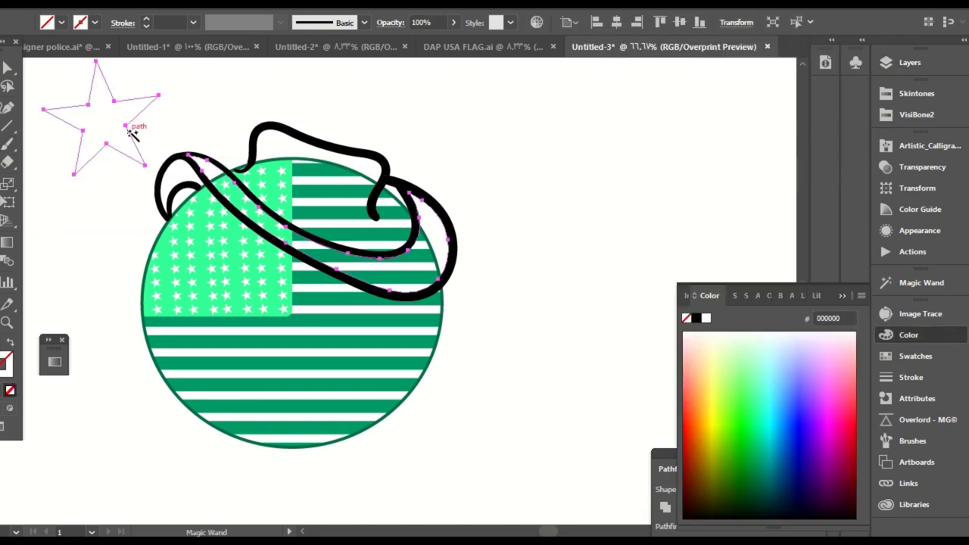
key("Delete")
key("a")
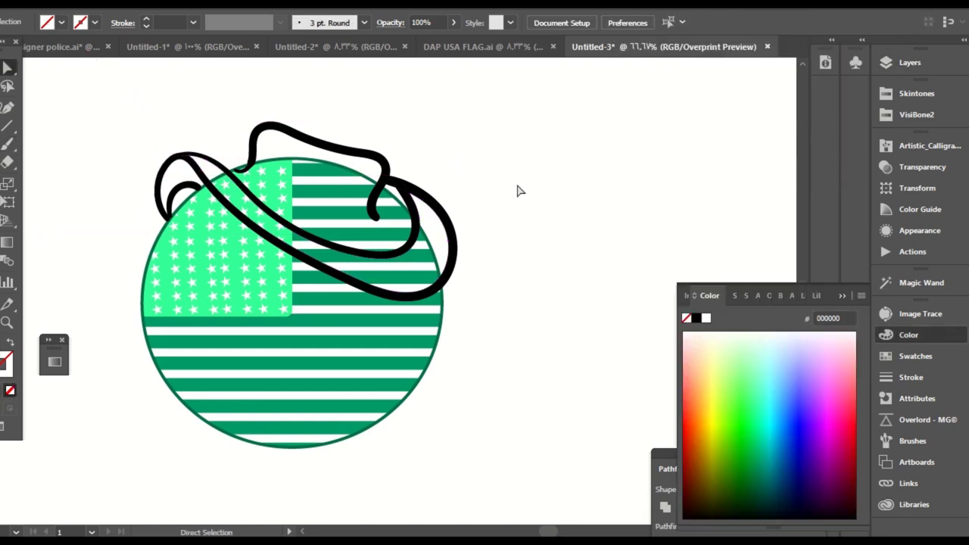
Unite all the hat's outlines with the Pathfinder.
left_click_drag(515, 115, 97, 292)
left_click(664, 490)
left_click(640, 217)
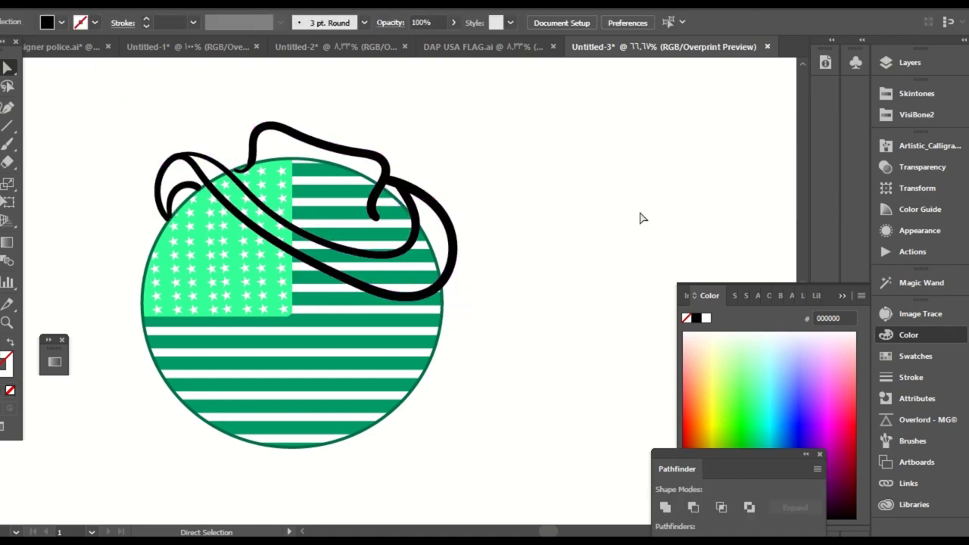
Redraw the rounded left end of the crown with the Pencil tool so it tapers onto the brim.
key("ctrl+plus")
key("ctrl+plus")
key("ctrl+plus")
key("ctrl+plus")
left_click_drag(335, 204, 484, 492)
mouse_move(293, 183)
left_mouse_down()
mouse_move(333, 253)
mouse_move(677, 342)
left_mouse_up()
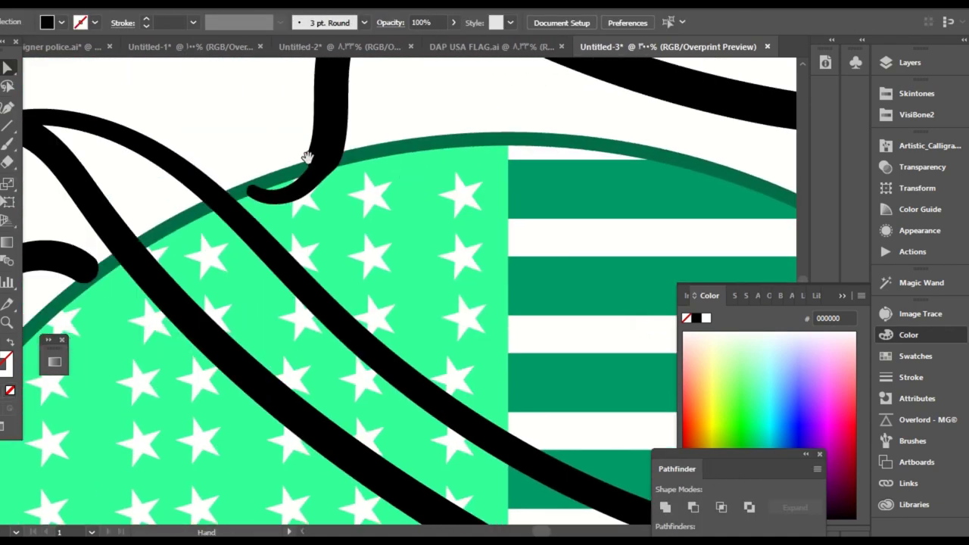
left_click(324, 162)
key("n")
mouse_move(310, 155)
left_mouse_down()
mouse_move(242, 194)
mouse_move(228, 190)
mouse_move(290, 202)
mouse_move(343, 161)
left_mouse_up()
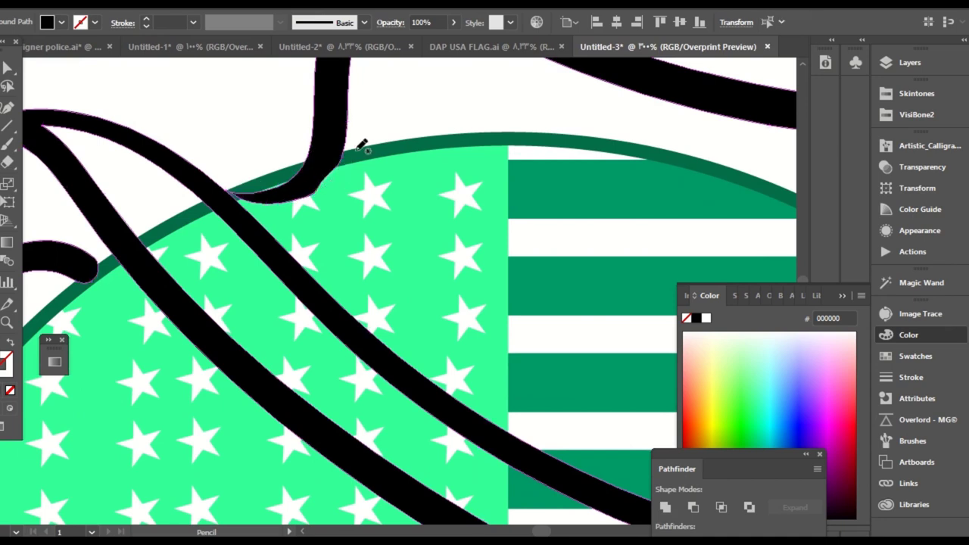
Smooth the crown's lower-left outer edge and extend its tapered tip into the brim with the Pencil tool.
left_click_drag(314, 191, 343, 157)
key("ctrl+z")
mouse_move(319, 189)
left_mouse_down()
mouse_move(346, 141)
mouse_move(342, 169)
mouse_move(346, 152)
mouse_move(319, 189)
left_mouse_up()
key("ctrl+z")
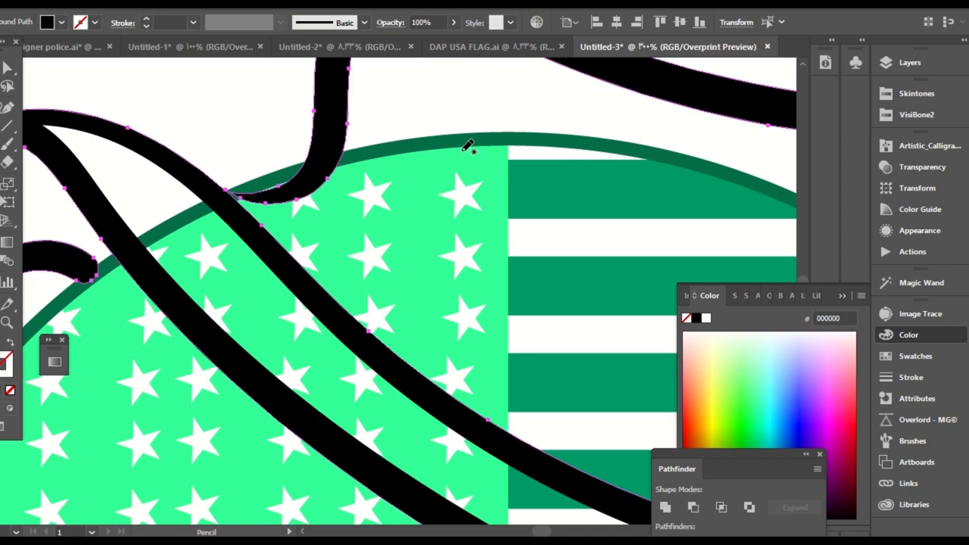
left_click_drag(215, 186, 269, 200)
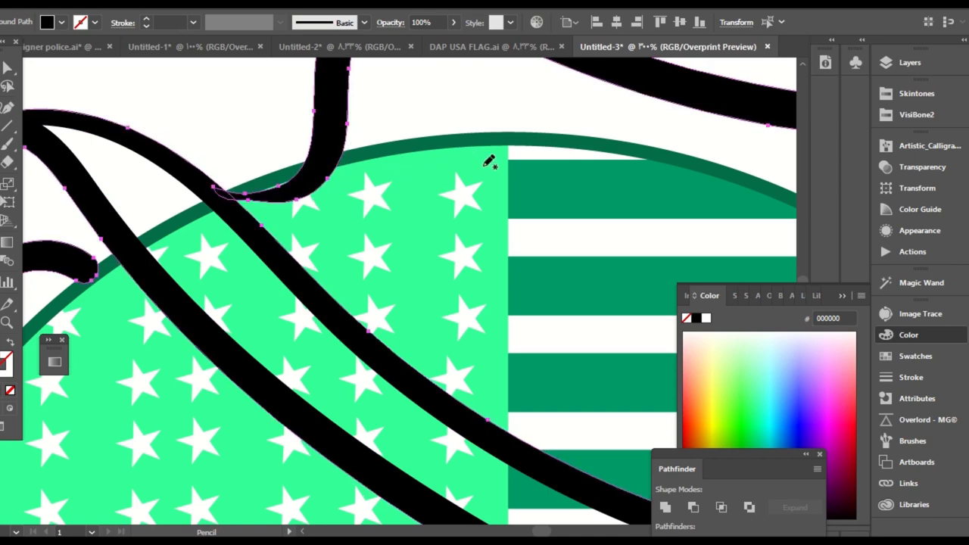
Extend the left curl's inner end to meet the brim with the Pencil tool, and unite the overlapping outlines.
key("ctrl+minus")
key("ctrl+minus")
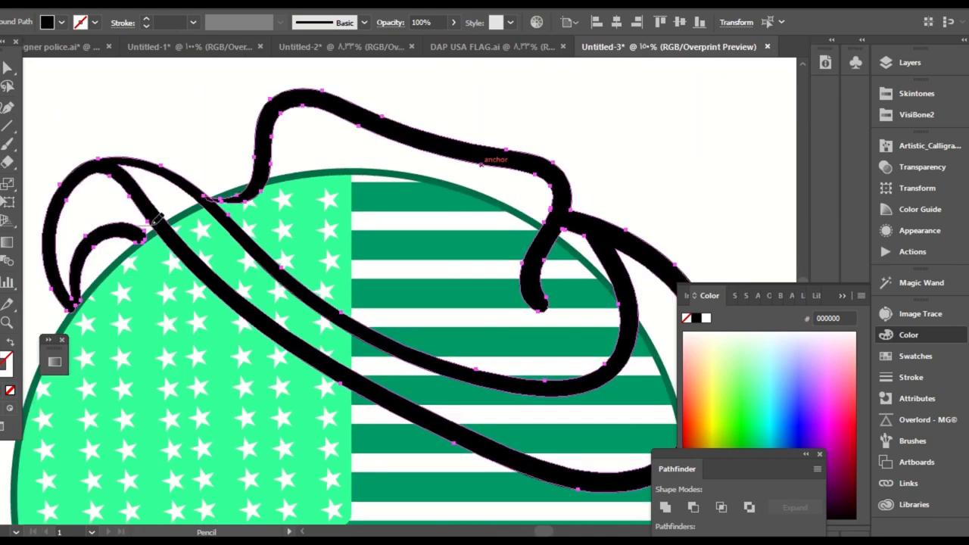
left_click(665, 508)
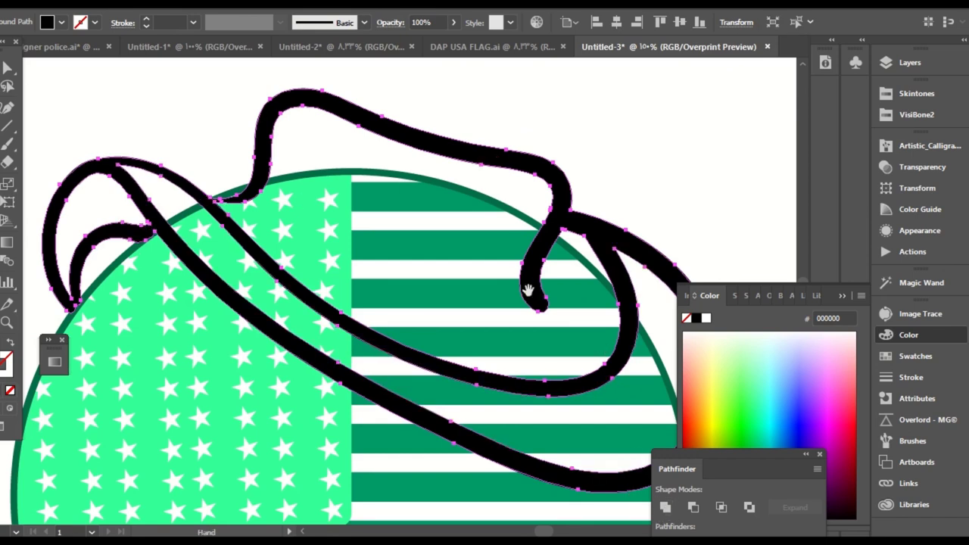
Taper the lower end of the crown's right-hand crease to a point with the Pencil tool.
left_click_drag(530, 290, 416, 233)
mouse_move(465, 171)
left_mouse_down()
mouse_move(479, 192)
mouse_move(415, 254)
mouse_move(407, 215)
left_mouse_up()
left_click_drag(341, 201, 400, 285)
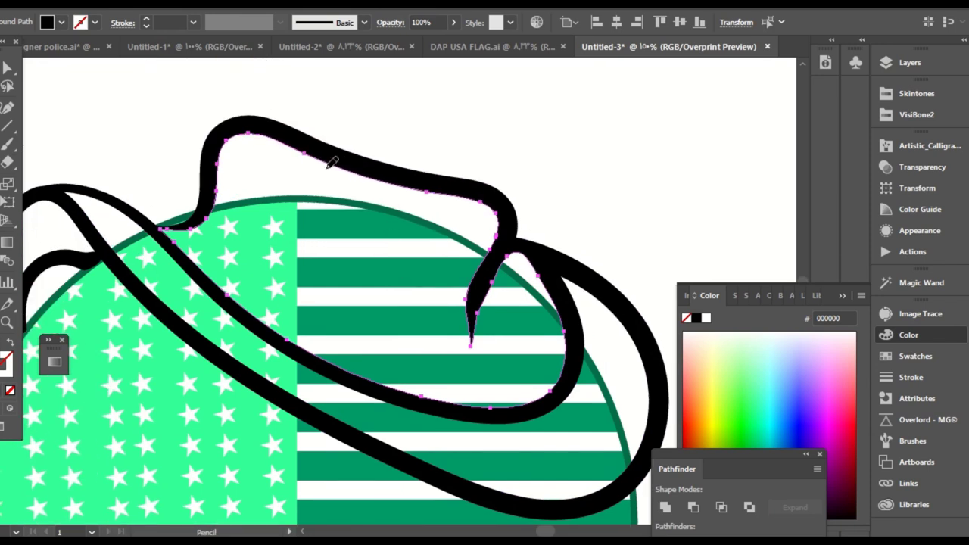
Reshape the middle of the crown's top outline into a small pointed dent on both edges with the Pencil tool.
left_click_drag(350, 173, 392, 182)
left_click(537, 148, "ctrl")
left_click(413, 173, "ctrl")
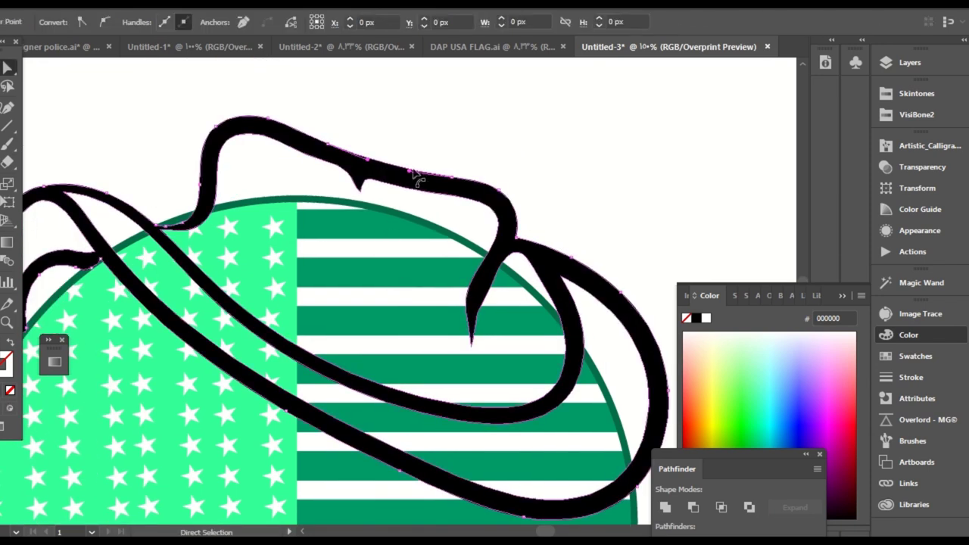
left_click_drag(304, 131, 317, 135)
left_click_drag(363, 155, 370, 157)
left_click(514, 156, "ctrl")
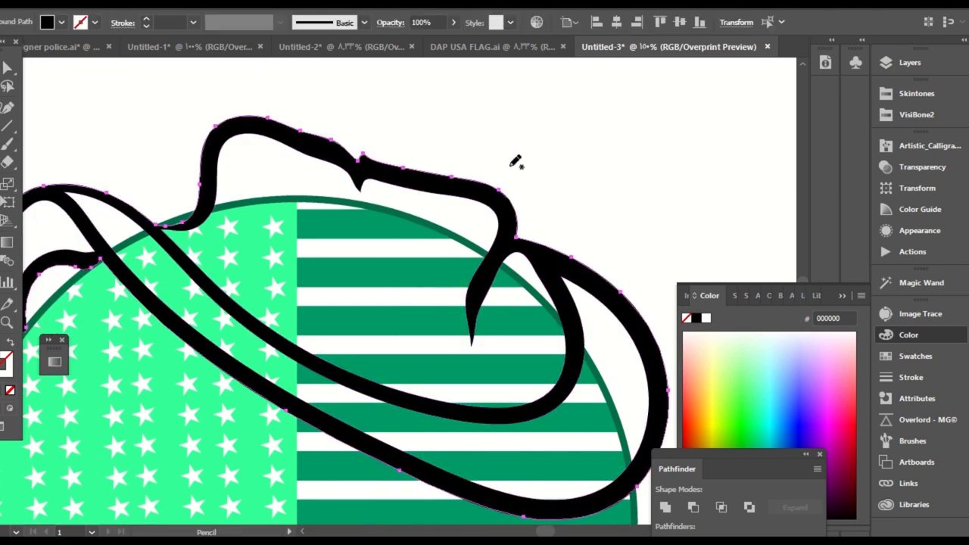
Turn the hat outline's enclosed brim, curl and crown areas into filled shapes with the Shape Builder.
key("ctrl+minus")
key("ctrl+minus")
left_click_drag(547, 241, 520, 146)
key("v")
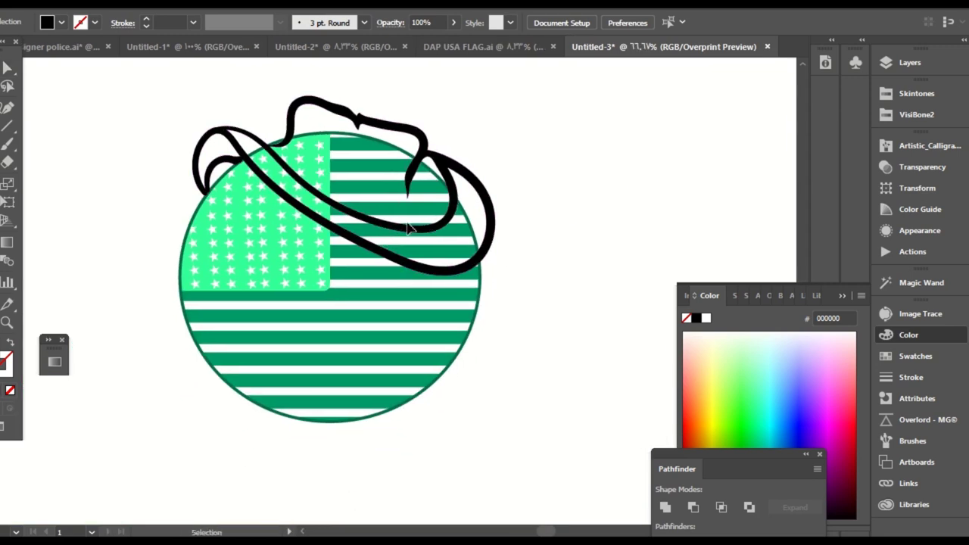
left_click(378, 223)
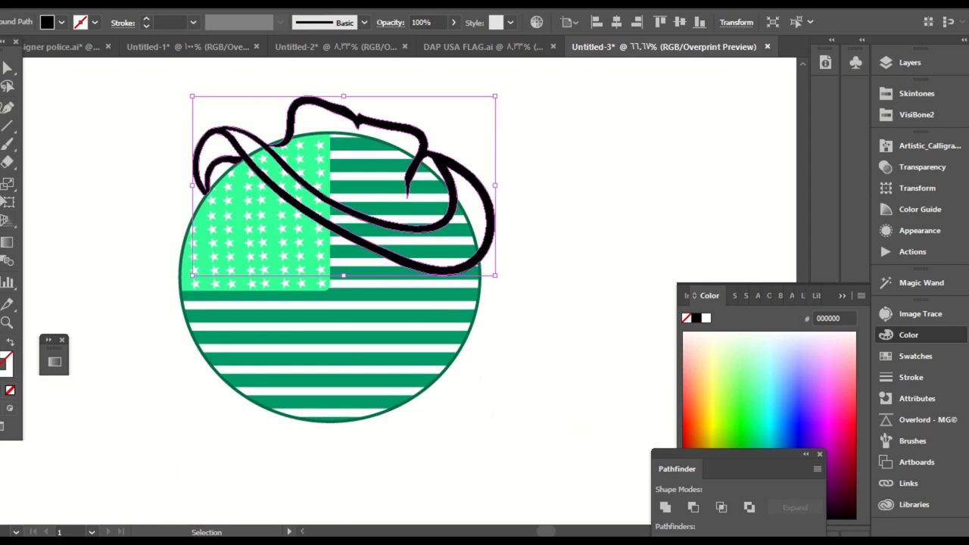
left_click(8, 183)
left_click(283, 179)
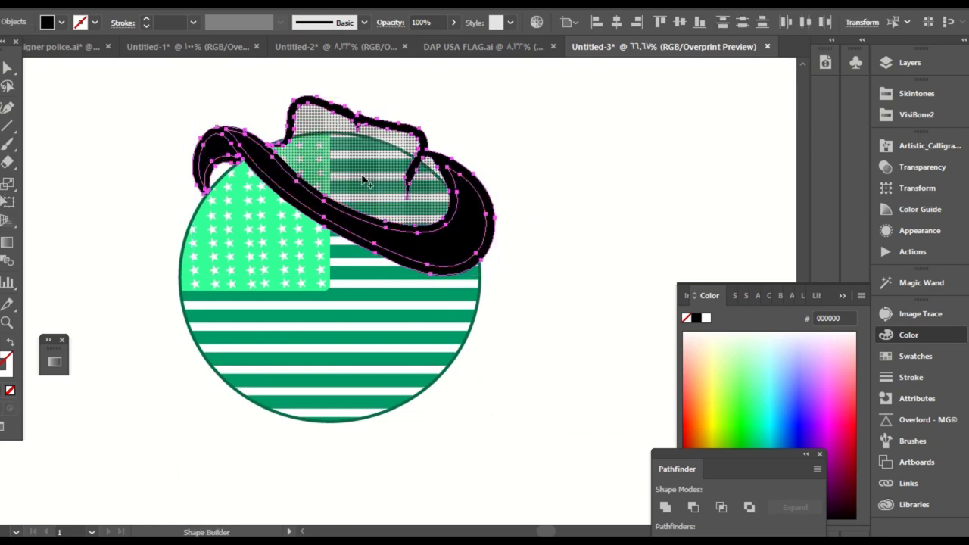
left_click(363, 179)
Fill the hat's crown, brim and curl shapes with the dark teal swatch from VisiBone2.
key("a")
left_click(608, 203)
left_click(467, 240)
left_click(378, 196, "shift")
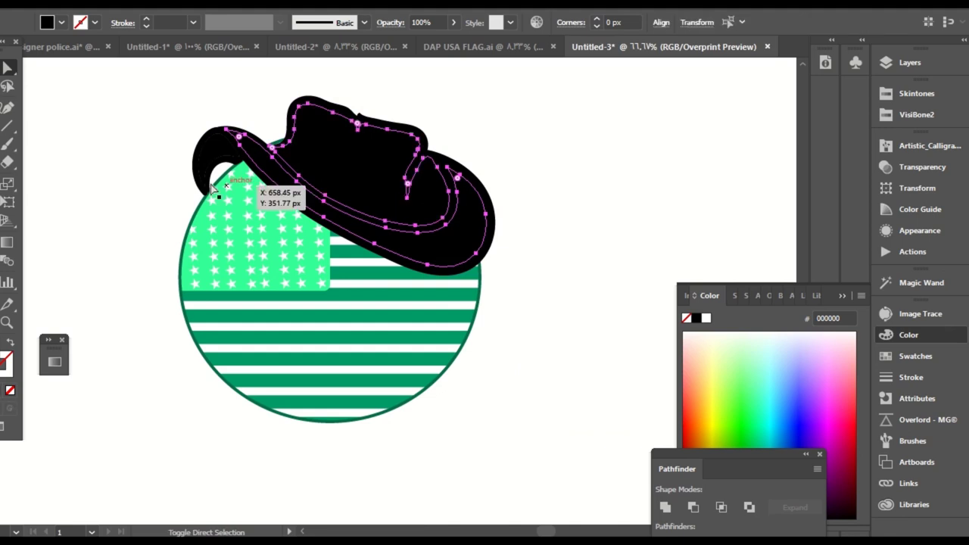
left_click(213, 156, "shift")
left_click(916, 115)
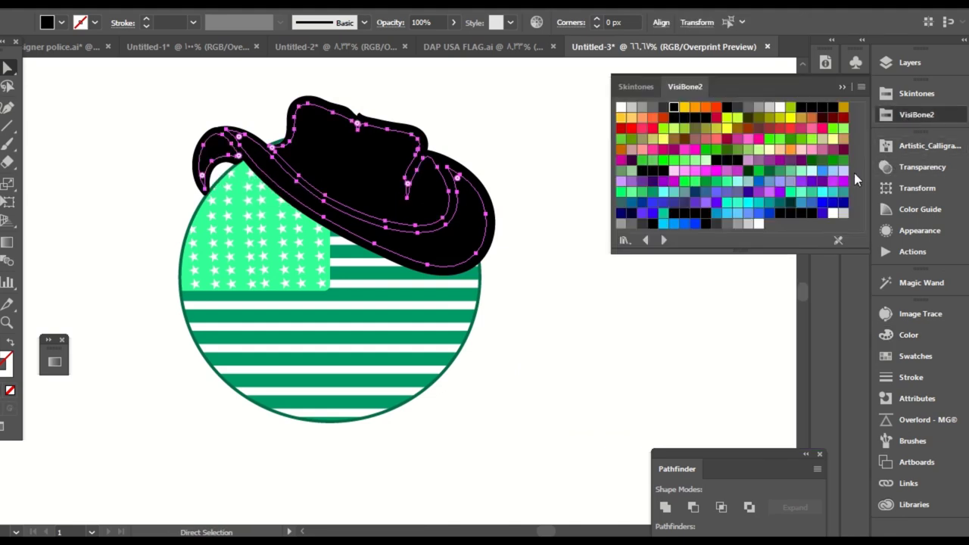
left_click(791, 203)
left_click(598, 286)
Select the whole hat, enlarge it slightly and position it over the top of the flag circle.
key("v")
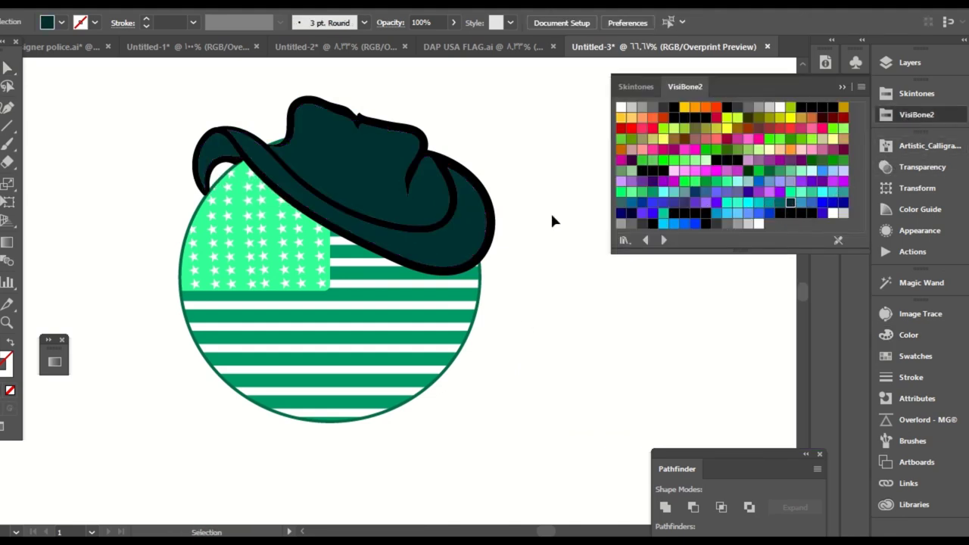
left_click_drag(546, 230, 539, 248)
left_click_drag(496, 117, 163, 296)
left_click_drag(277, 243, 292, 280)
mouse_move(459, 266)
left_mouse_down()
mouse_move(472, 276)
mouse_move(464, 280)
left_mouse_up()
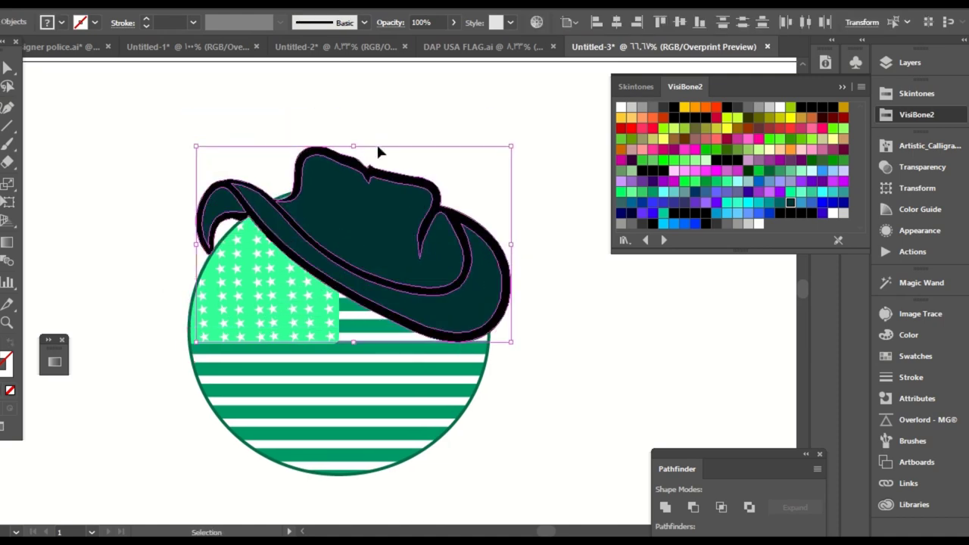
left_click_drag(511, 341, 533, 360)
left_click(525, 186)
left_click_drag(421, 257, 426, 251)
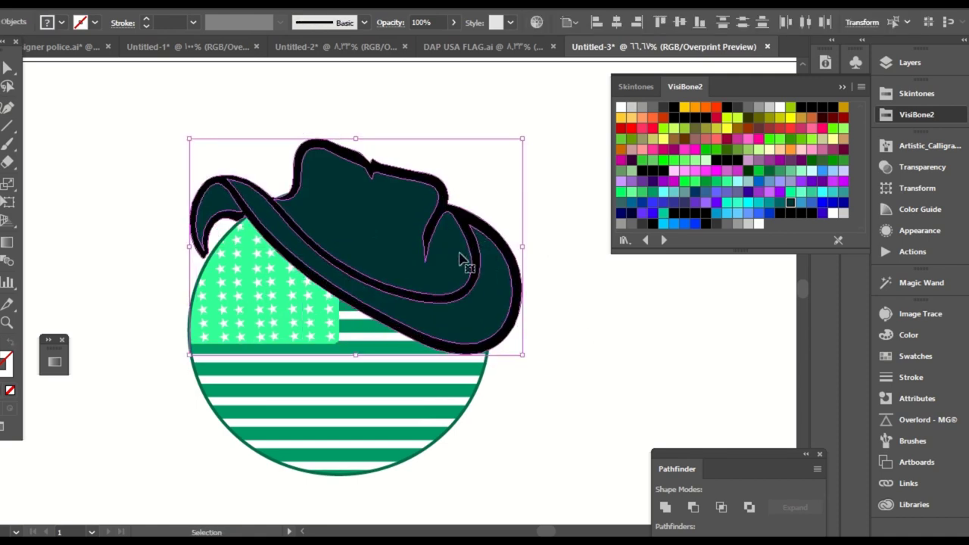
left_click(595, 334)
Redraw the hat outline under the left curl with the Pencil tool so it closes the gap along the circle's edge.
key("a")
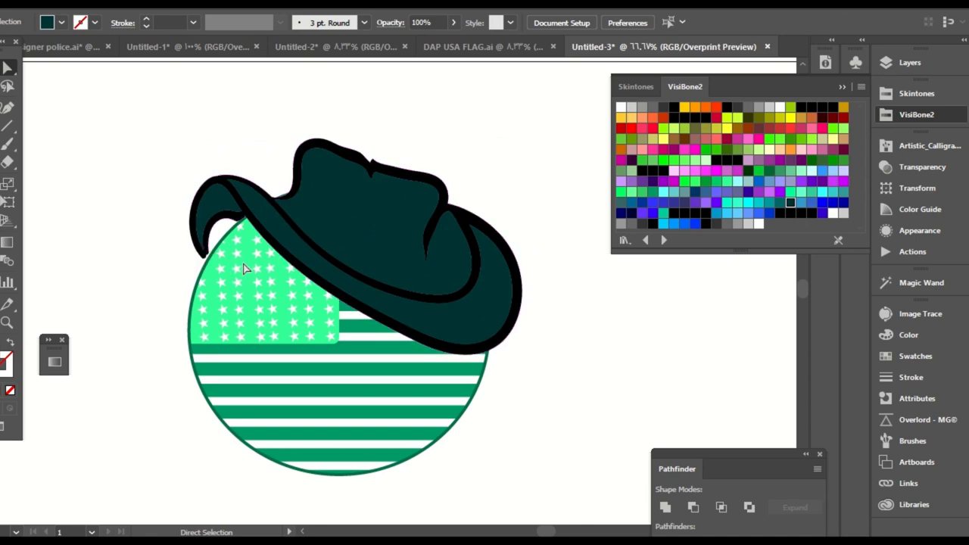
key("ctrl+plus")
left_click_drag(252, 221, 371, 270)
left_click(295, 230)
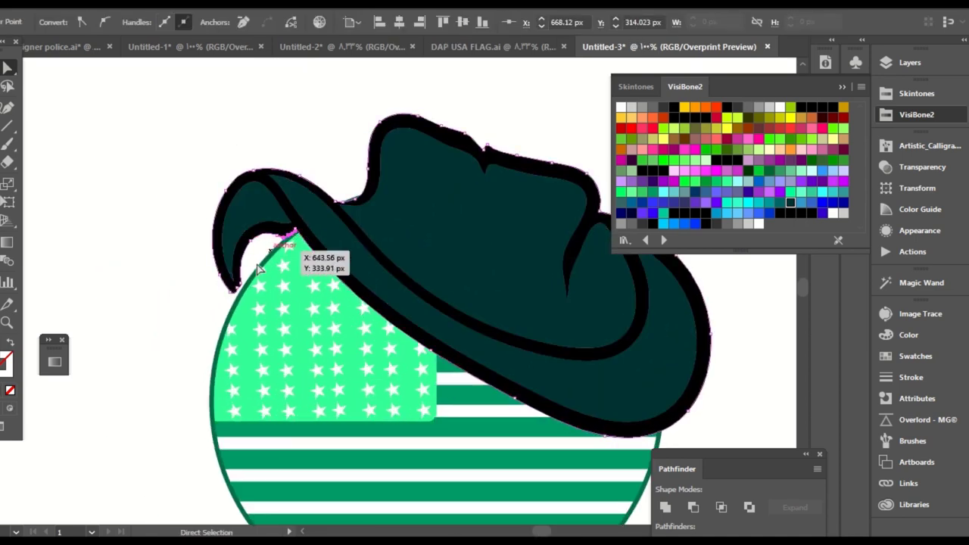
key("n")
left_click_drag(239, 296, 249, 283)
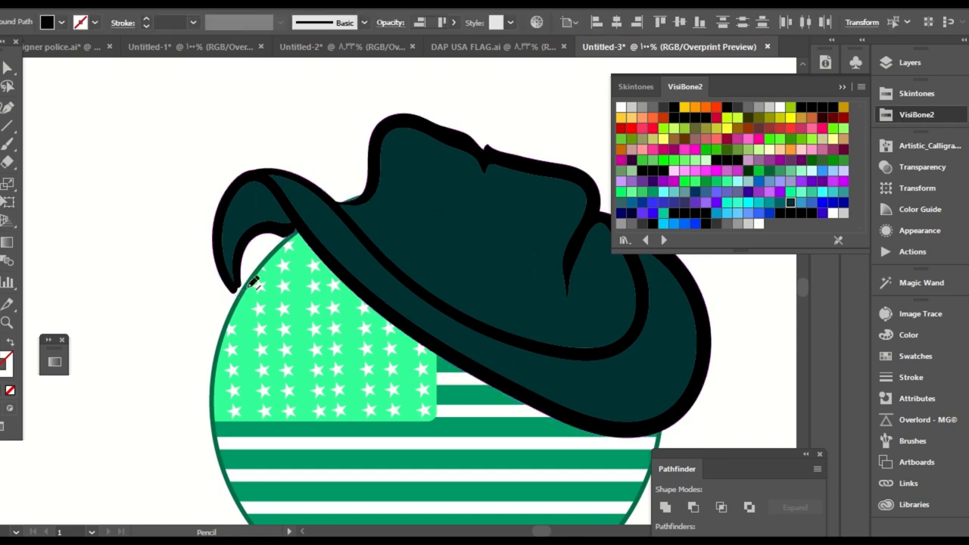
mouse_move(298, 229)
left_mouse_down()
mouse_move(281, 247)
mouse_move(305, 227)
mouse_move(271, 252)
mouse_move(299, 234)
left_mouse_up()
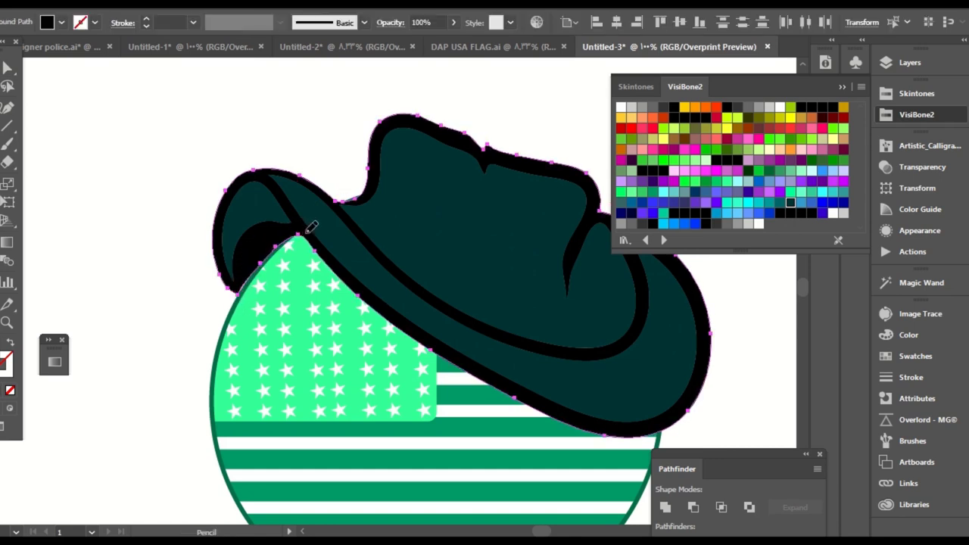
key("a")
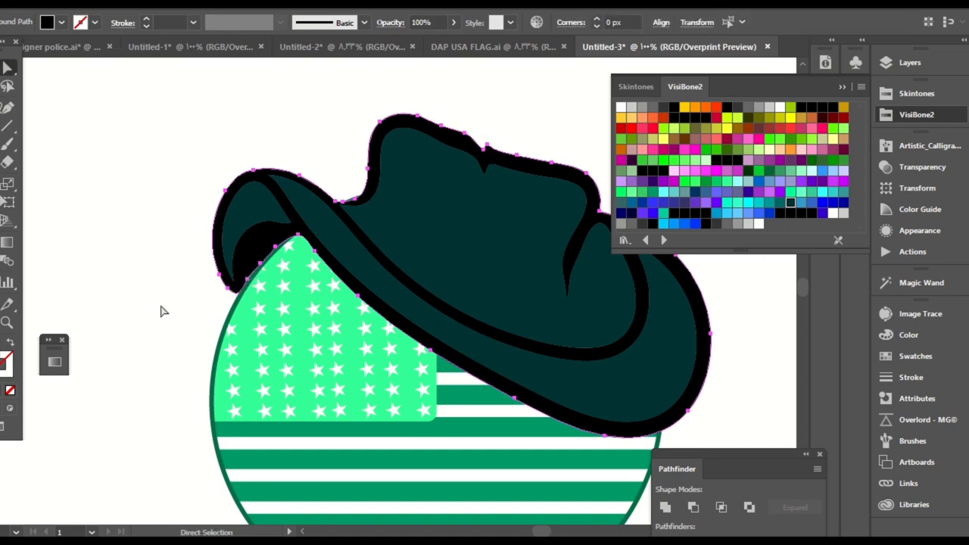
left_click(161, 311)
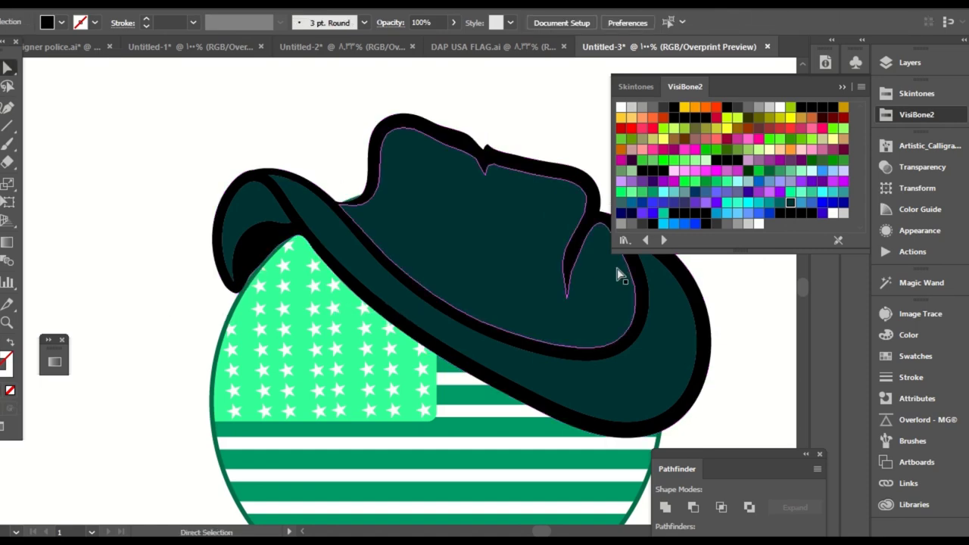
Move the hat's black outline compound path to the top of Layer 5.
left_click(260, 253)
left_click(908, 62)
left_click_drag(748, 146, 731, 89)
left_click(514, 91)
key("ctrl+minus")
key("ctrl+minus")
key("ctrl+minus")
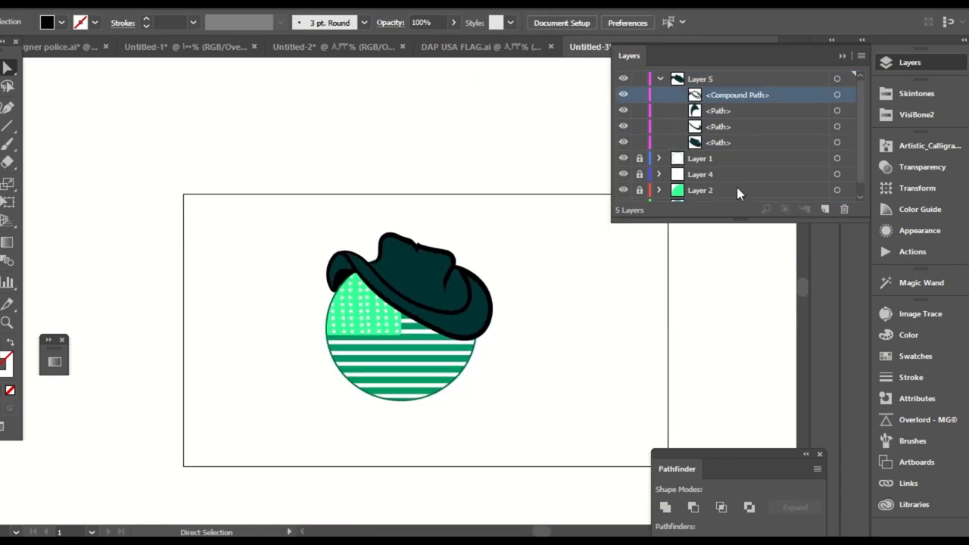
Lock the hat's layer and add a new layer above it.
key("v")
left_click(662, 80)
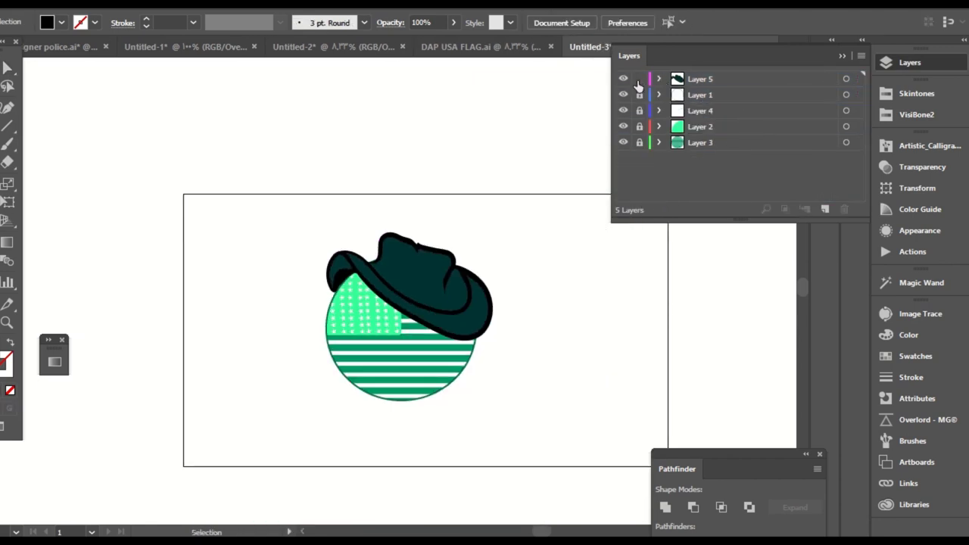
left_click(825, 209)
key("ctrl+plus")
key("ctrl+plus")
left_click_drag(543, 188, 452, 171)
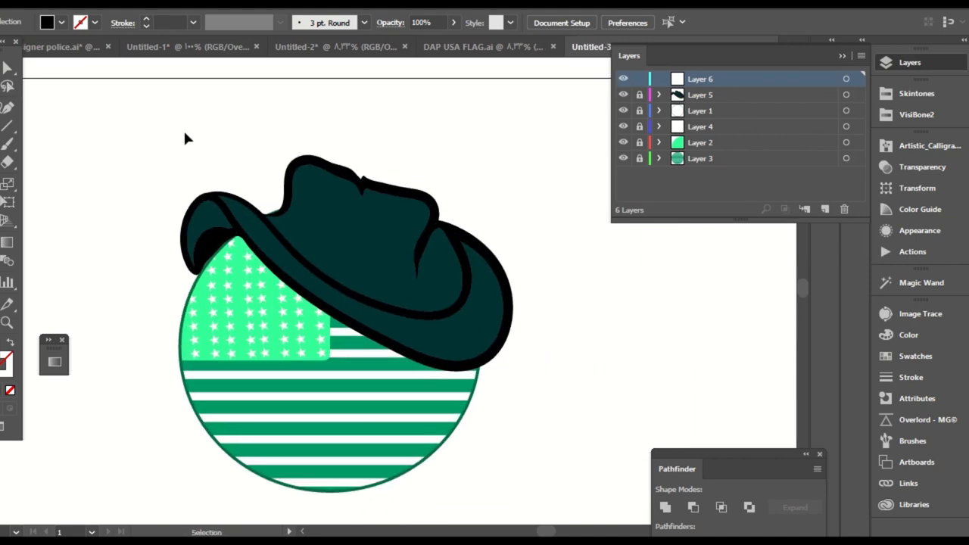
Paint a curved dark red hatband along the crown's base using the Paintbrush with a 4 pt stroke.
key("b")
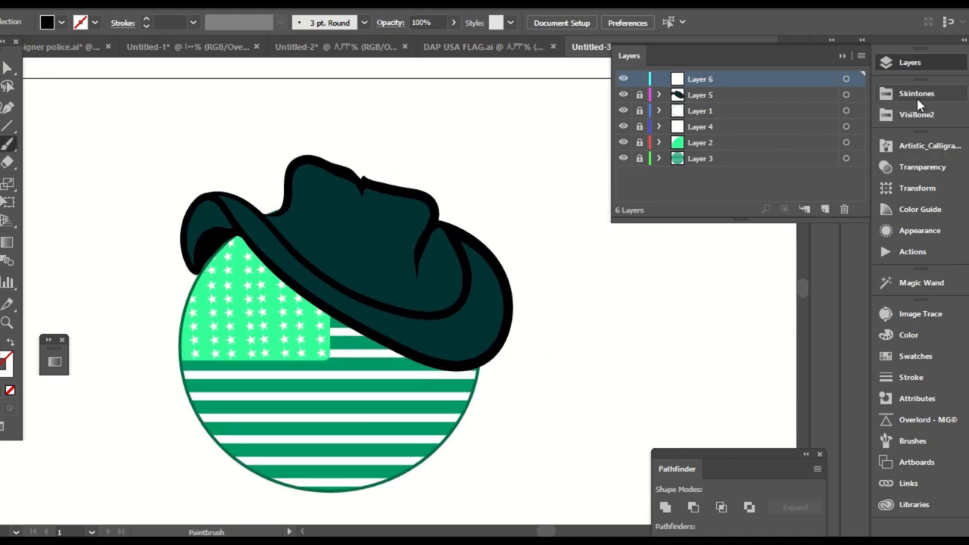
left_click(916, 114)
left_click(833, 117)
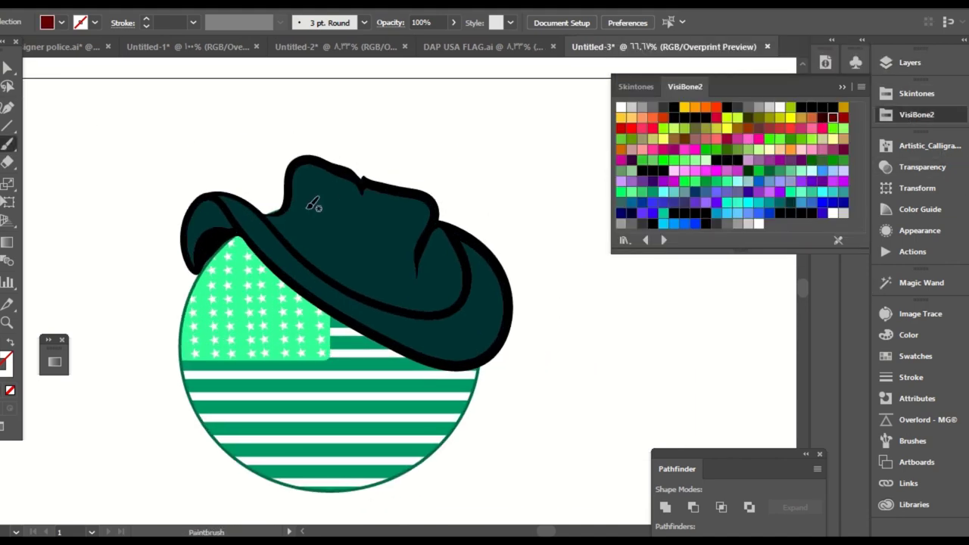
left_click(299, 25)
left_click(219, 54)
left_click(193, 22)
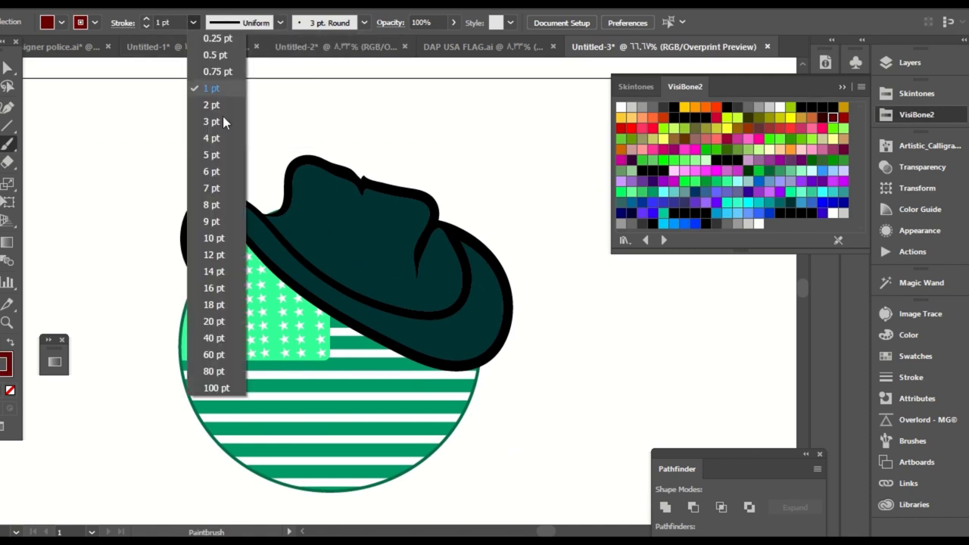
left_click(211, 138)
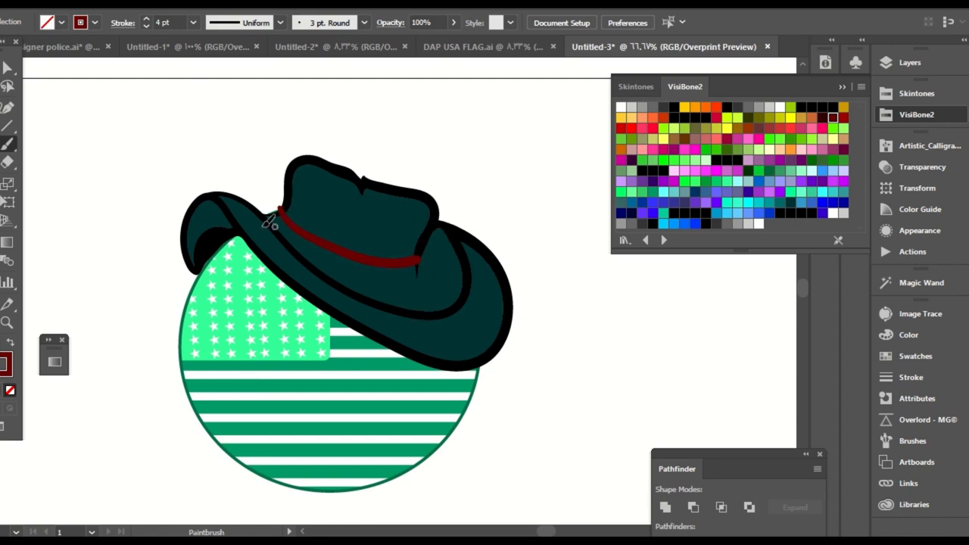
key("ctrl+z")
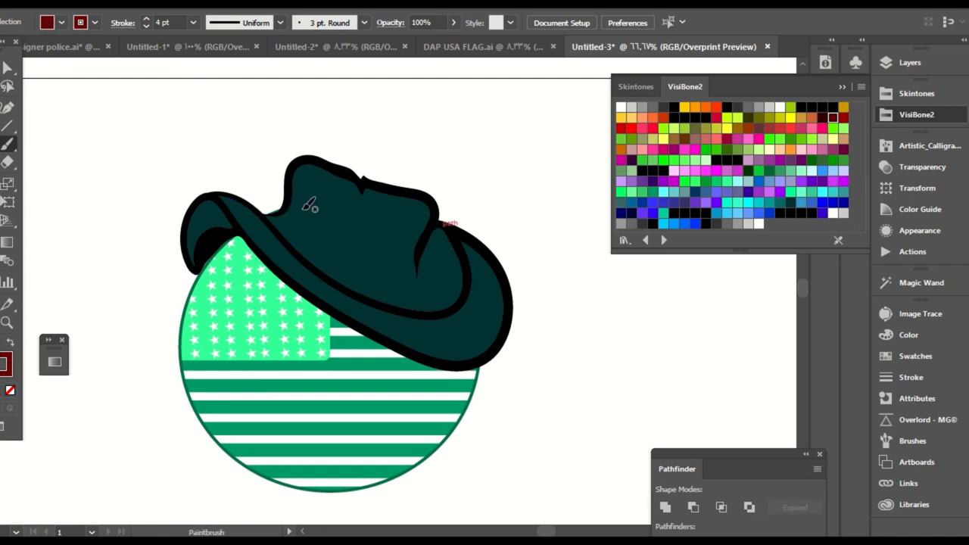
left_click_drag(282, 202, 304, 221)
left_click_drag(372, 263, 423, 265)
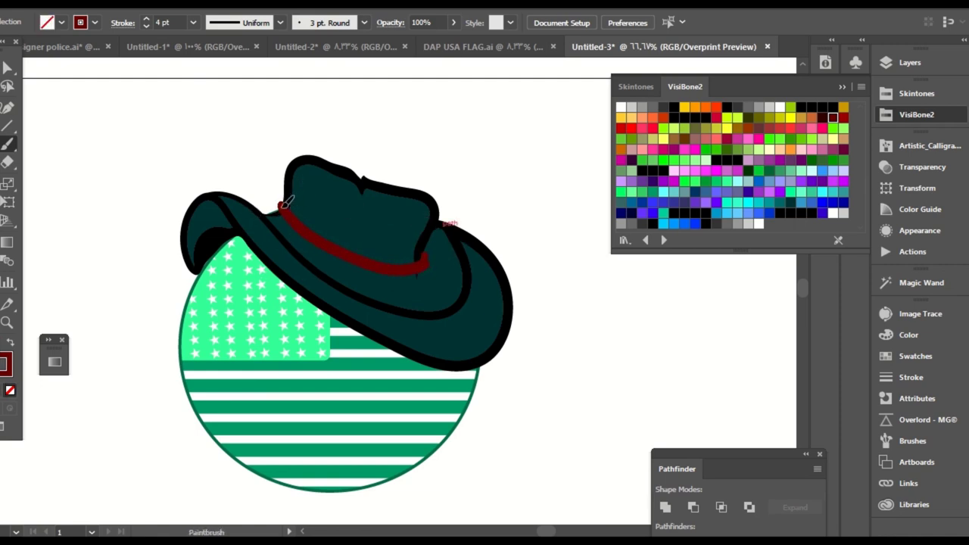
Expand the painted hatband into a filled shape.
key("a")
left_click_drag(429, 195, 203, 302)
left_click(92, 6)
left_click(140, 162)
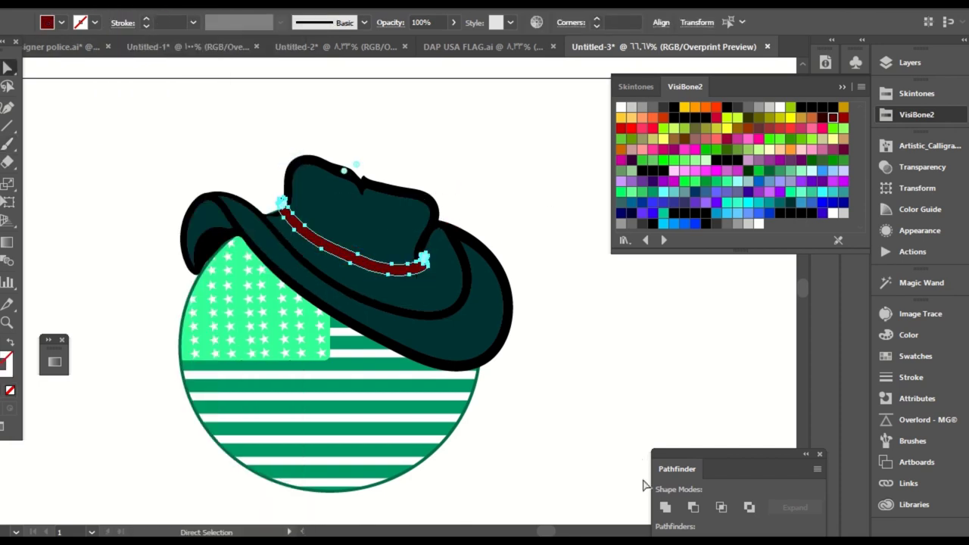
Give the hatband a 3 pt stroke aligned to the outside, with round caps and round corners.
left_click(193, 21)
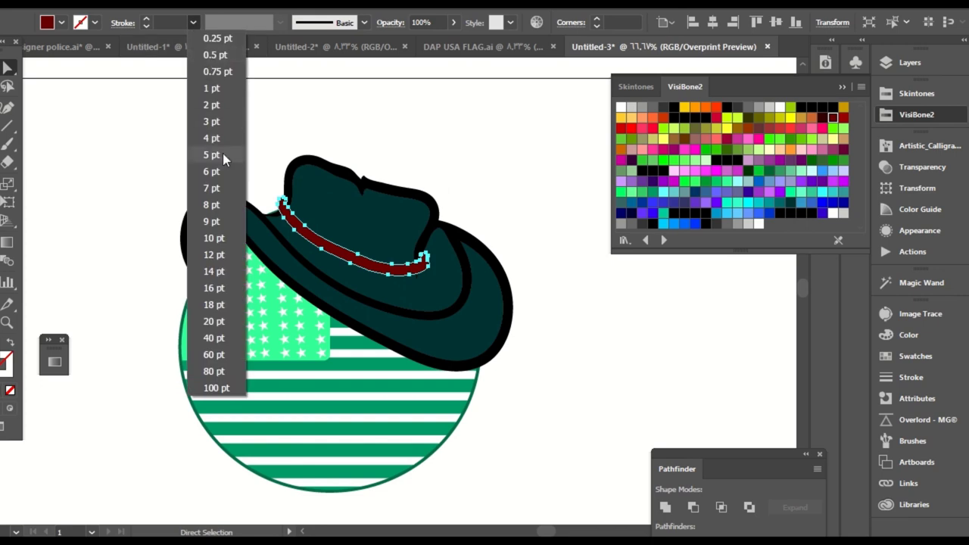
left_click(227, 122)
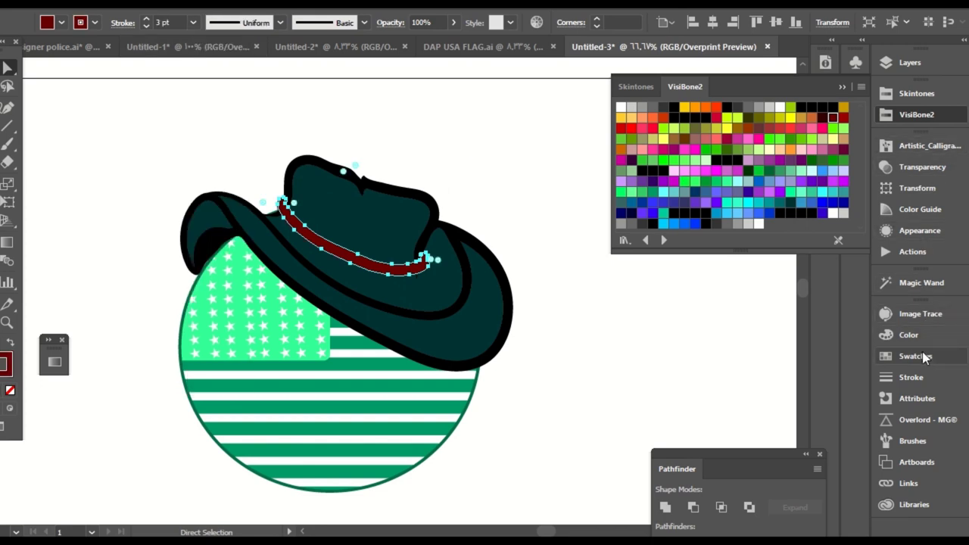
left_click(910, 377)
left_click(788, 390)
left_click(771, 370)
left_click(770, 351)
left_click(580, 230)
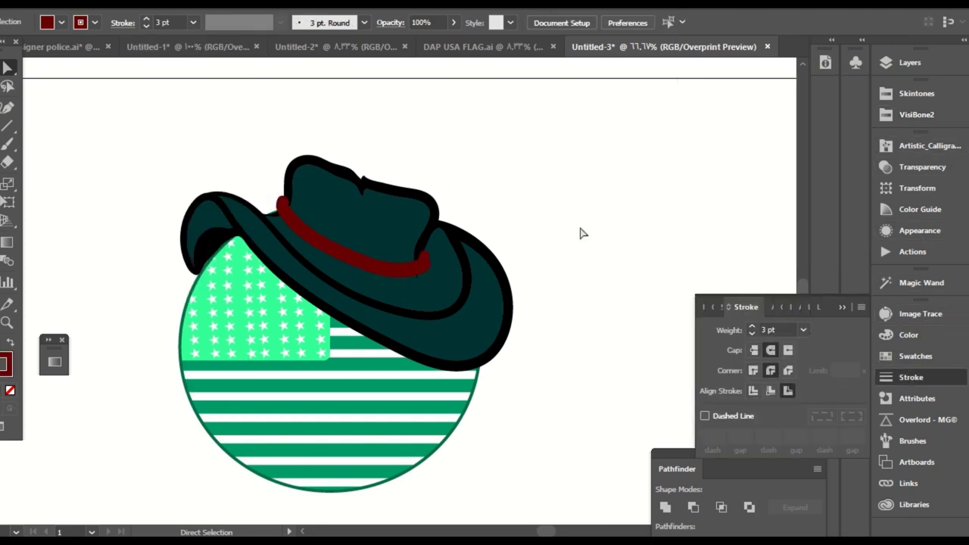
Set the hatband's stroke color to black.
left_click(398, 266)
left_click(9, 386)
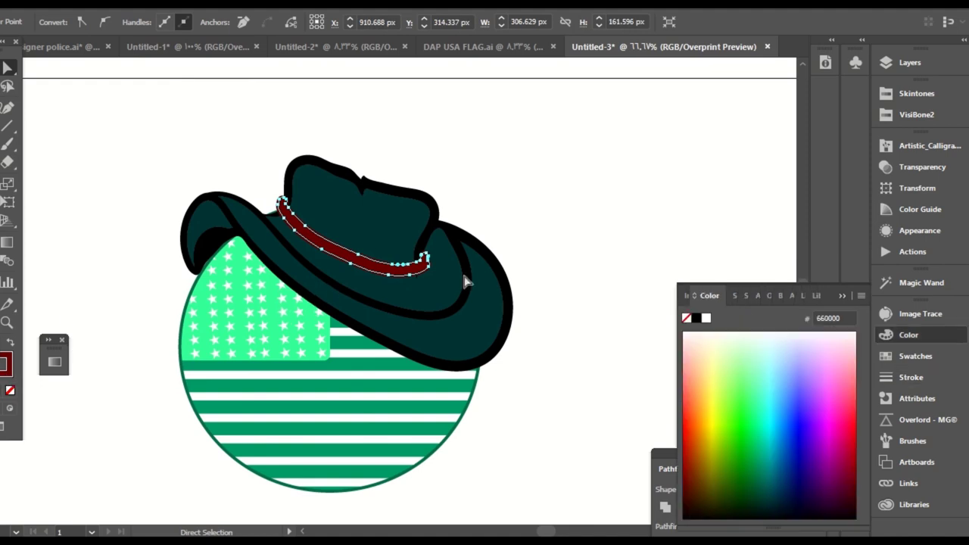
left_click(696, 319)
left_click(549, 263)
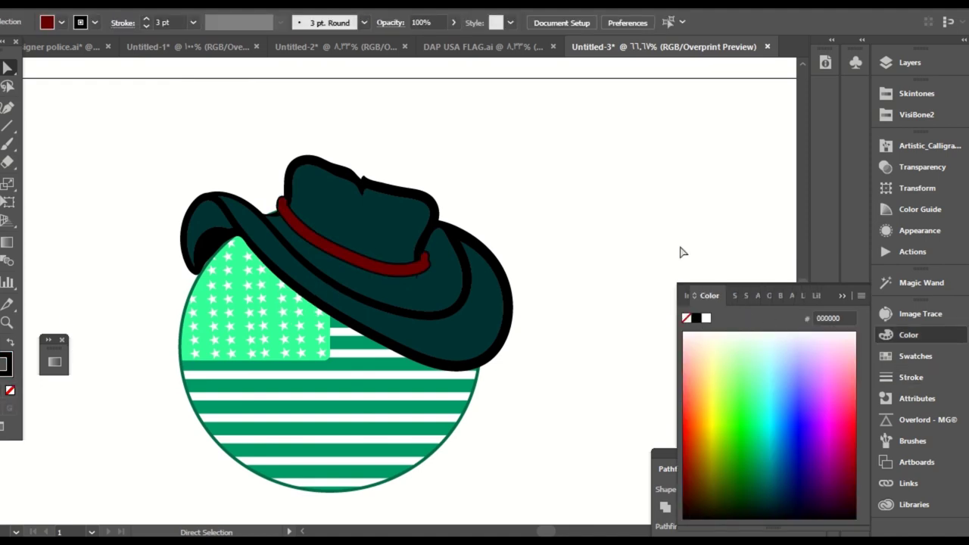
Change the hatband's stroke color to a blue swatch from VisiBone2.
key("ctrl+=")
key("v")
key("a")
left_click_drag(460, 252, 441, 286)
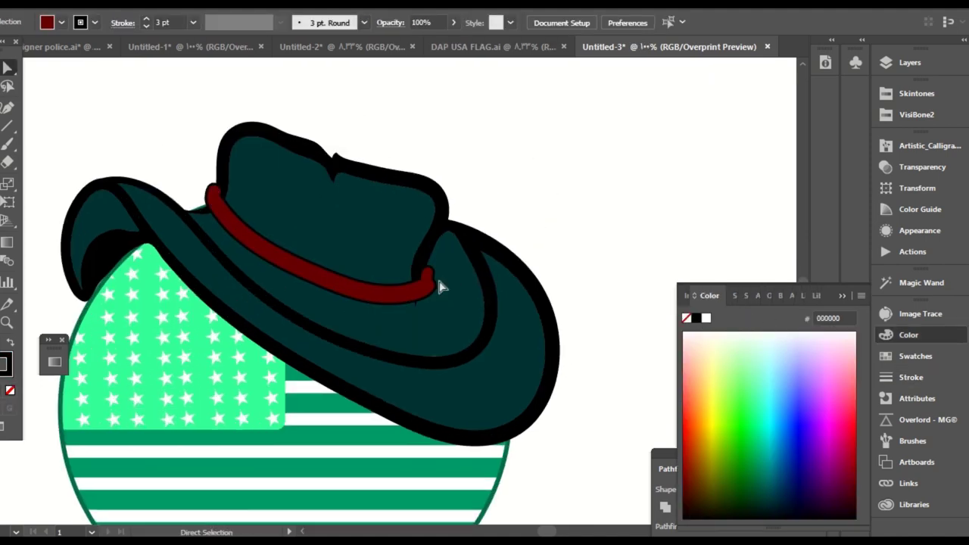
left_click(440, 286)
left_click(908, 63)
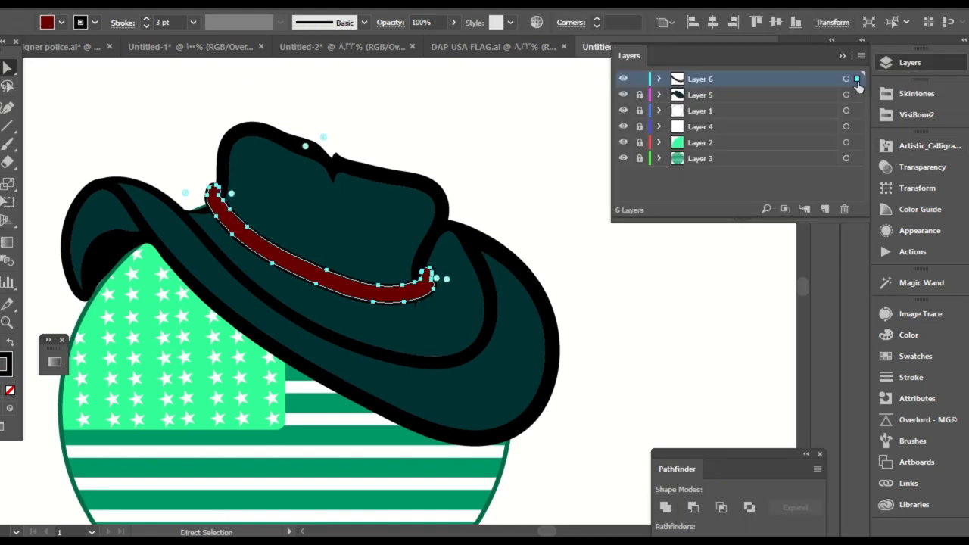
left_click(916, 114)
left_click(759, 183)
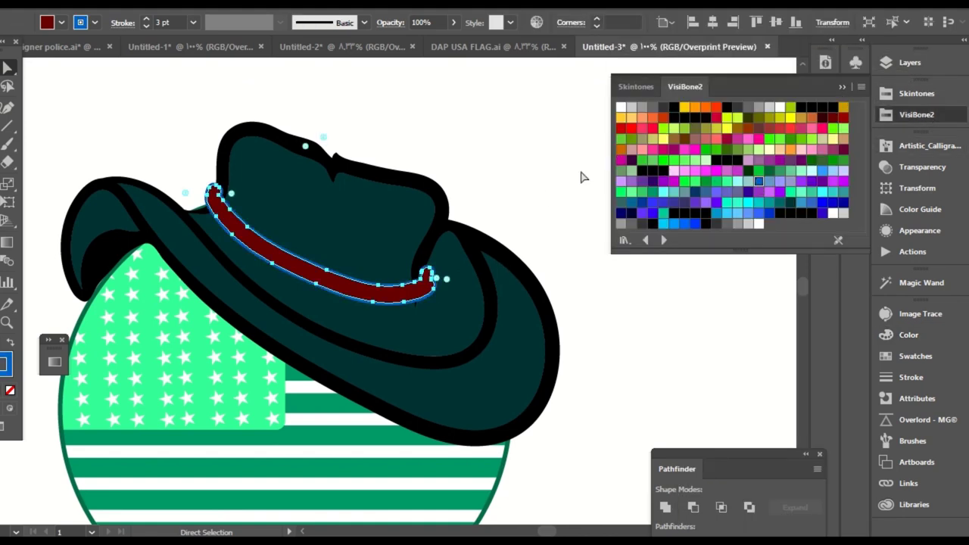
Undo the hatband's blue stroke color and fill the hatband with a teal swatch from VisiBone2.
key("ctrl+z")
left_click(7, 356)
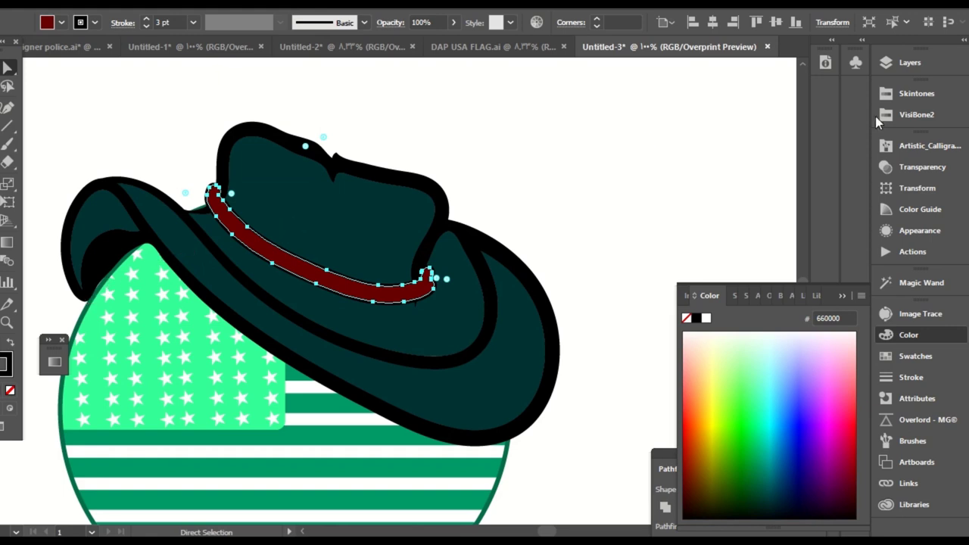
left_click(900, 115)
left_click(779, 203)
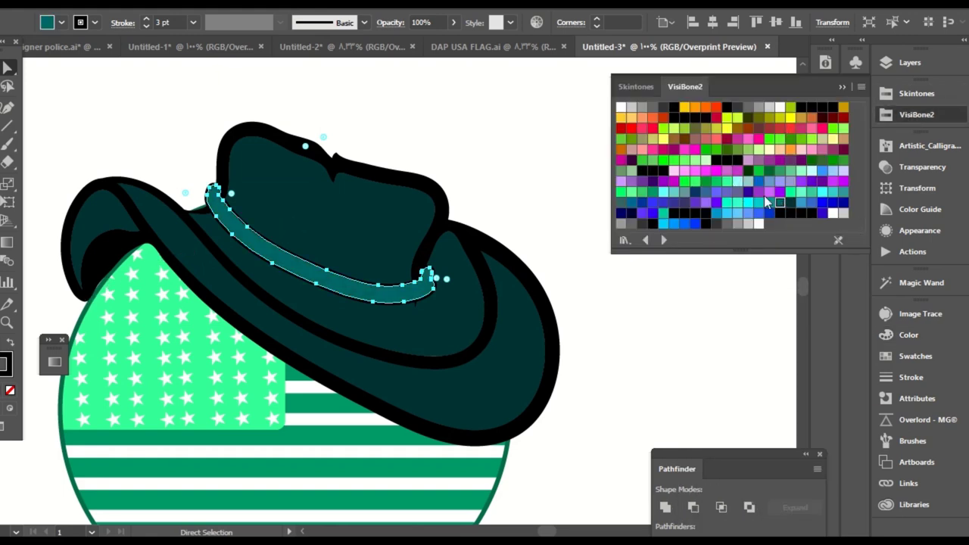
Change the hatband's fill to a dark green swatch from VisiBone2 and deselect it.
left_click(520, 173)
left_click(422, 300)
left_click(769, 171)
left_click(538, 191)
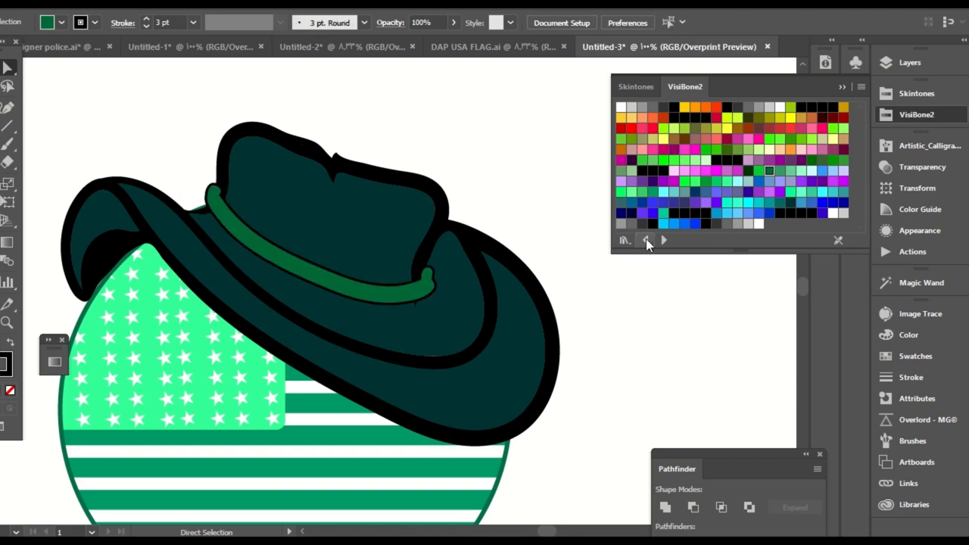
Paint four thin black stems with the Paintbrush at 1 pt, fanning out from the hatband's upper-left end over the crown.
left_click(7, 144)
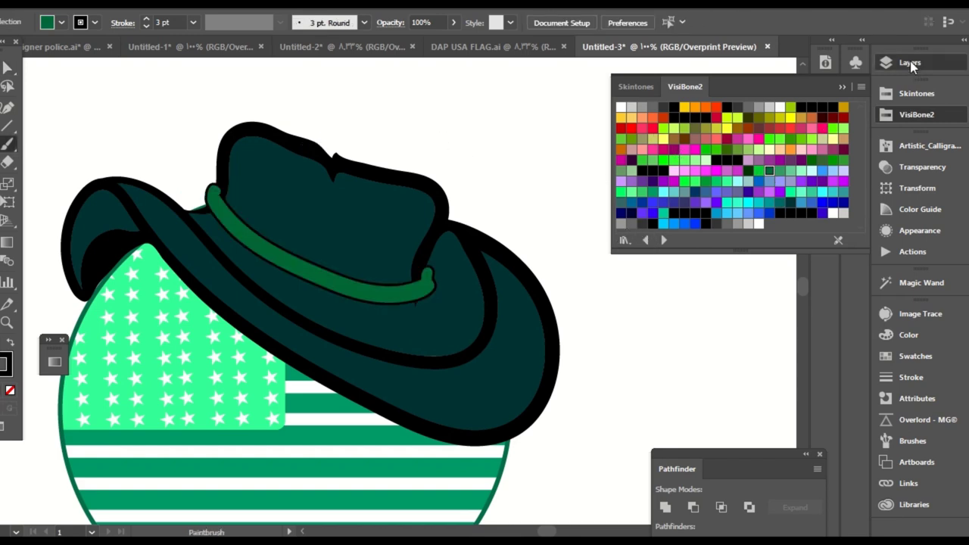
left_click(908, 63)
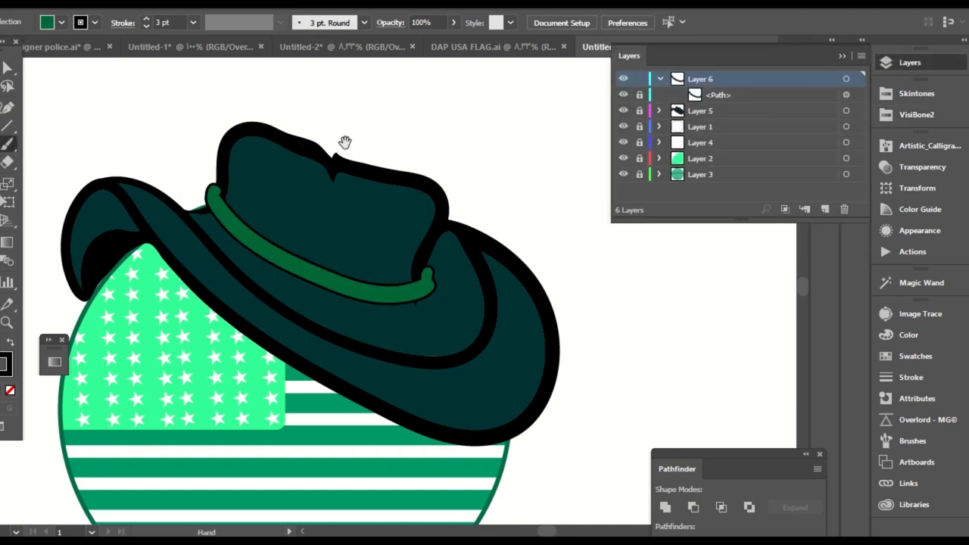
left_click_drag(346, 143, 403, 193)
left_click(193, 22)
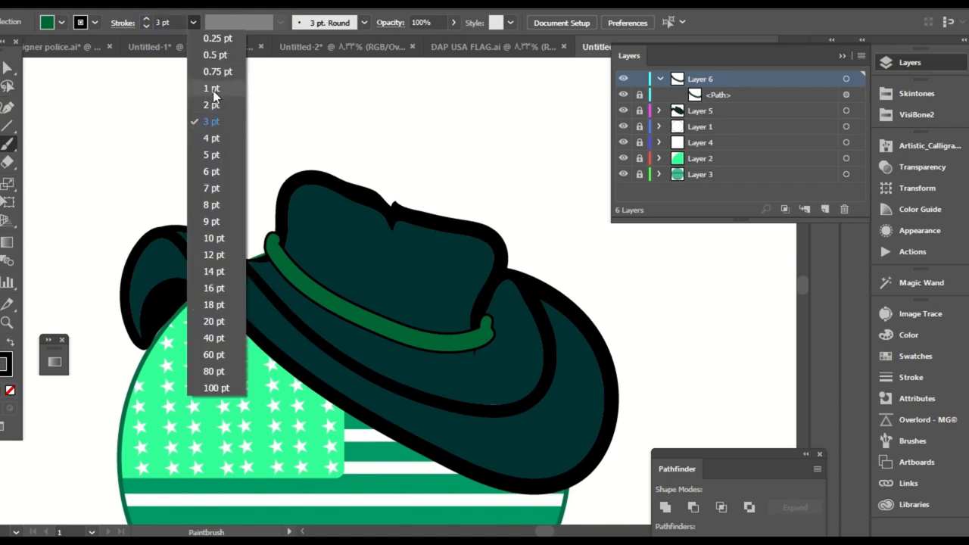
left_click(213, 89)
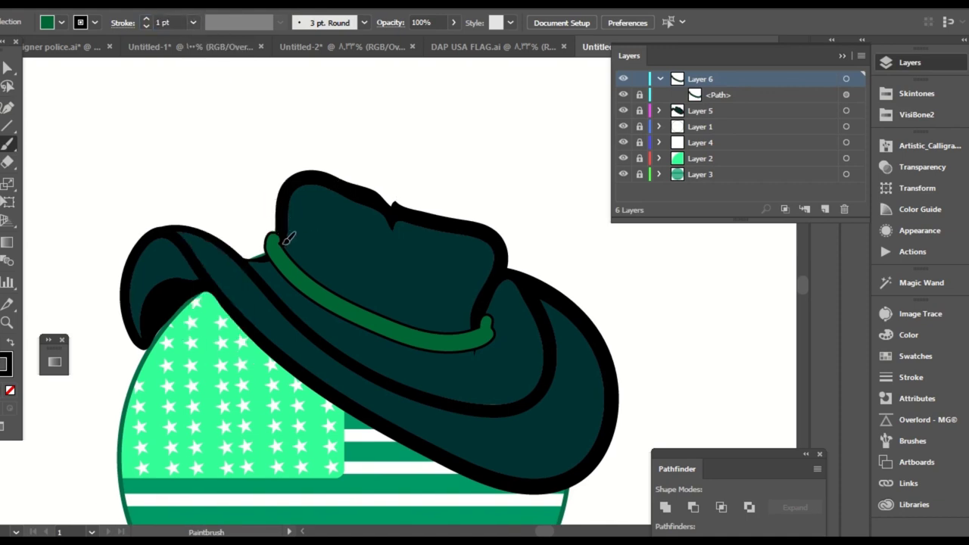
left_click_drag(283, 184, 264, 161)
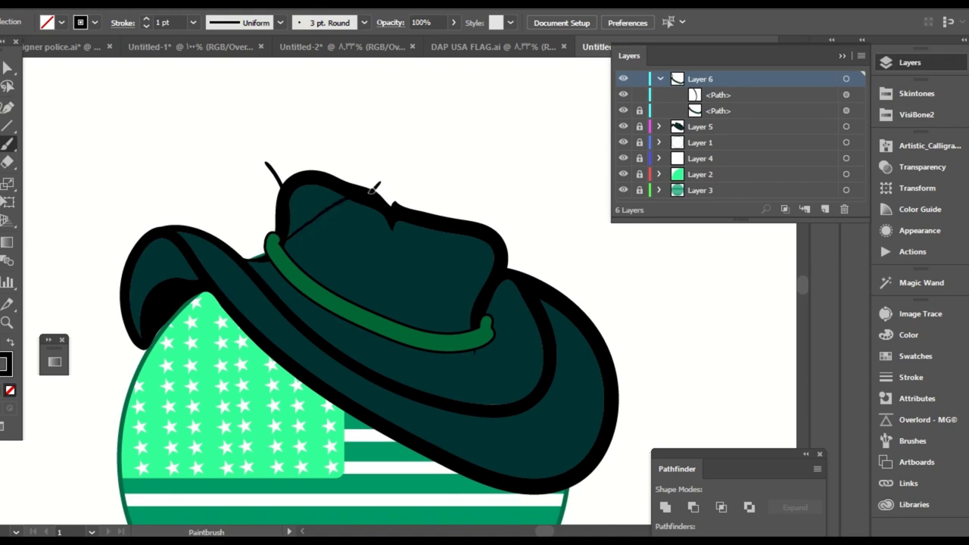
left_click_drag(370, 193, 377, 191)
left_click_drag(303, 214, 308, 177)
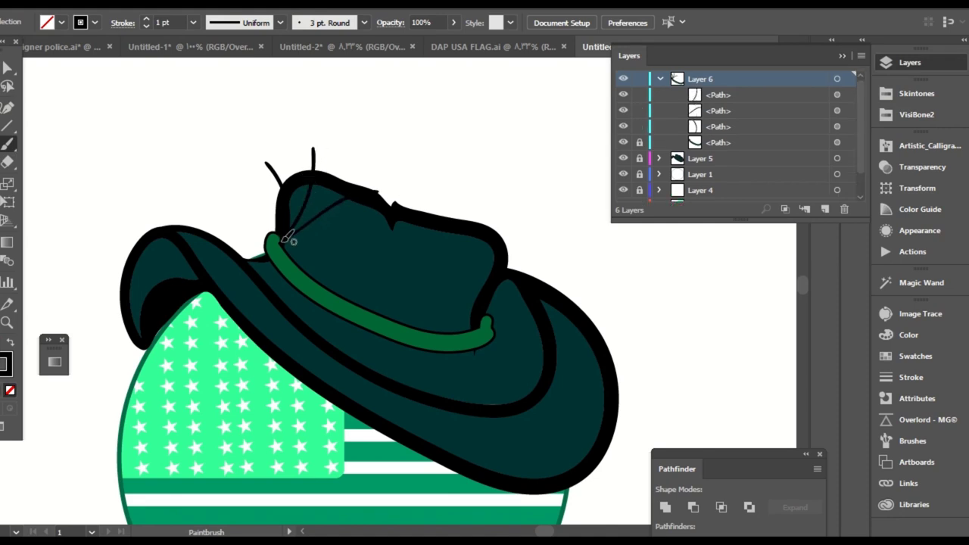
left_click_drag(280, 232, 224, 199)
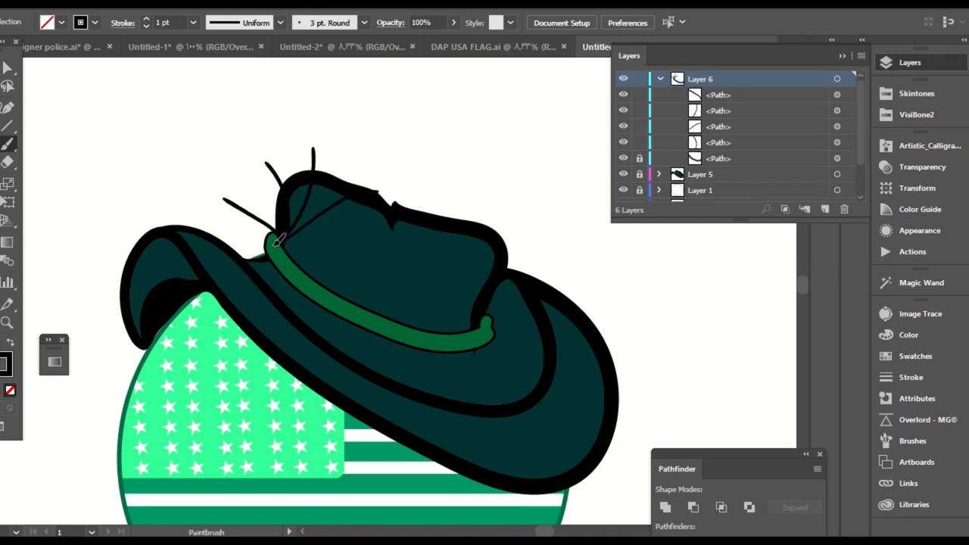
Paint short curved black wraps across the hatband at intervals from its upper-left end to its right end.
left_click_drag(273, 261, 282, 243)
key("ctrl+z")
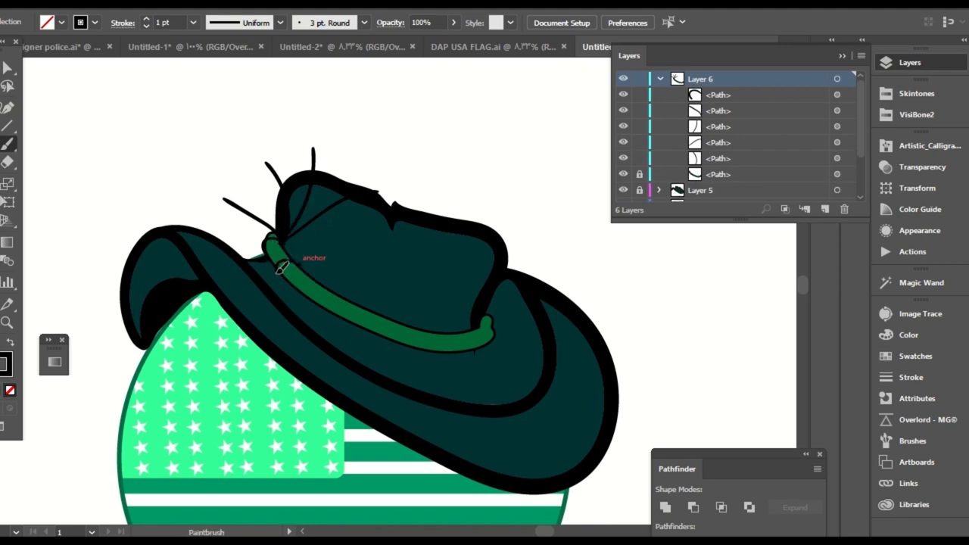
left_click_drag(278, 271, 277, 274)
left_click_drag(340, 300, 307, 262)
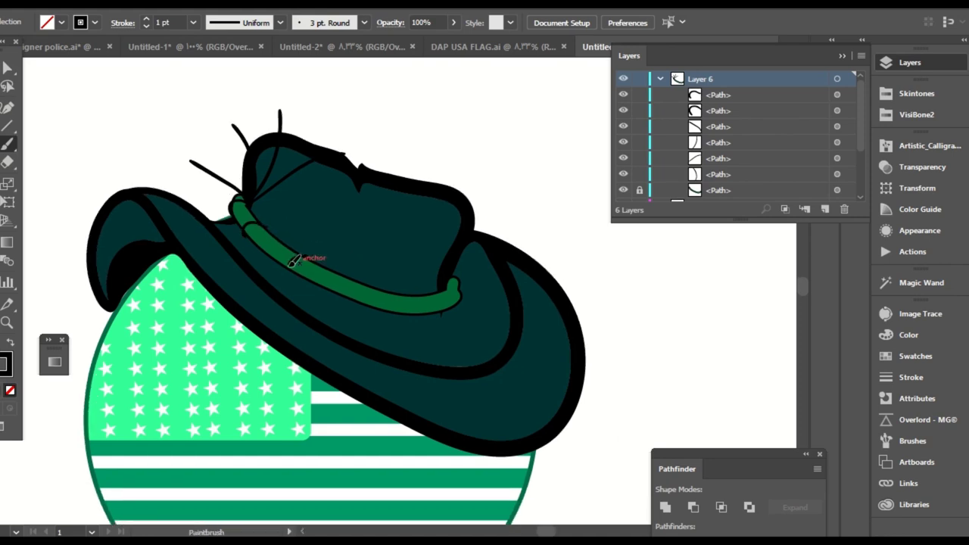
left_click(294, 261)
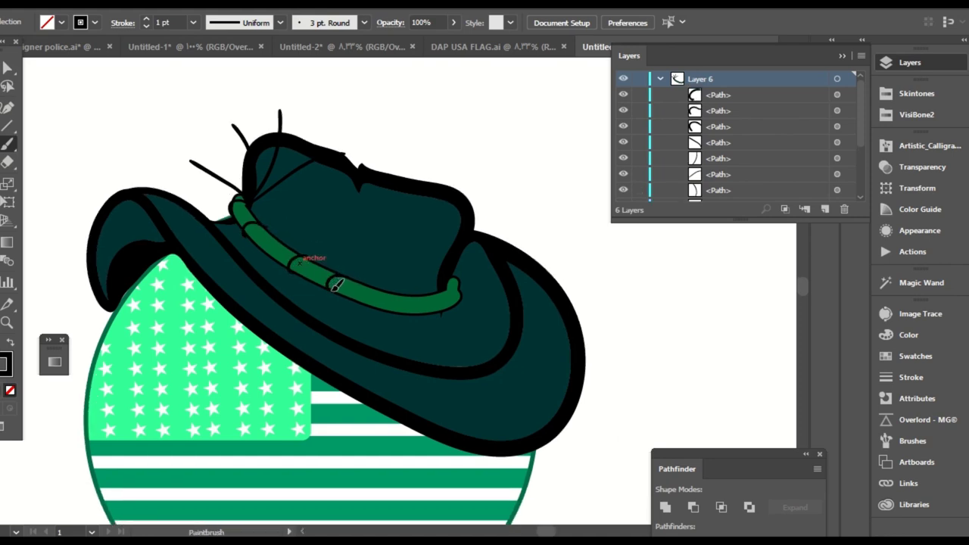
left_click(333, 284)
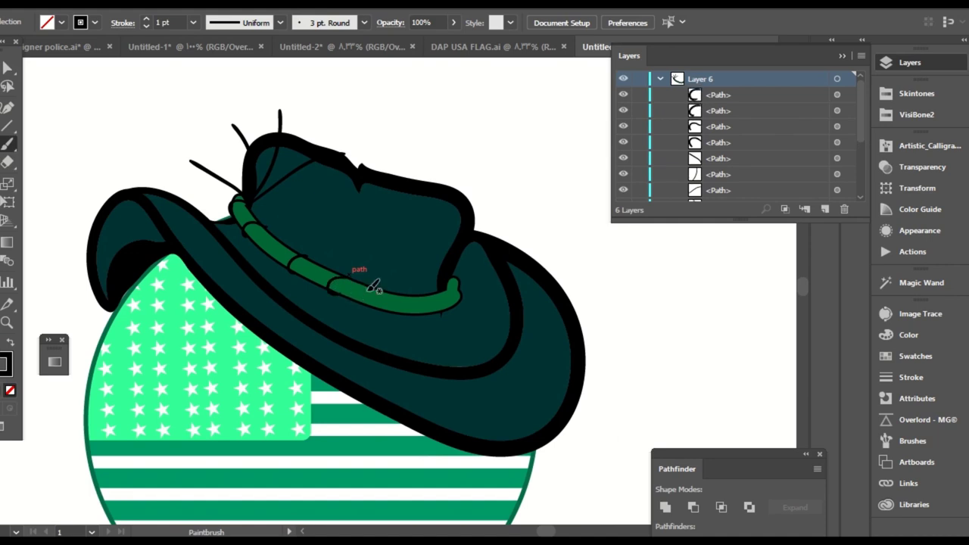
left_click(392, 308)
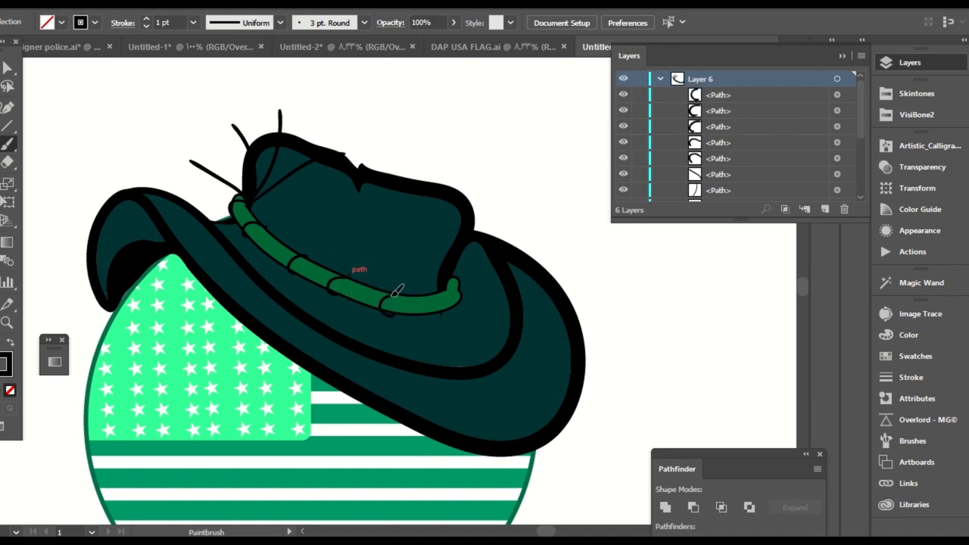
left_click(430, 296)
mouse_move(430, 311)
left_mouse_down()
mouse_move(448, 305)
mouse_move(450, 287)
left_mouse_up()
Paint small black flower buds with pointed petals on the tips of the four stems, using a 3 pt Paintbrush stroke.
scroll(305, 244, "up", 4)
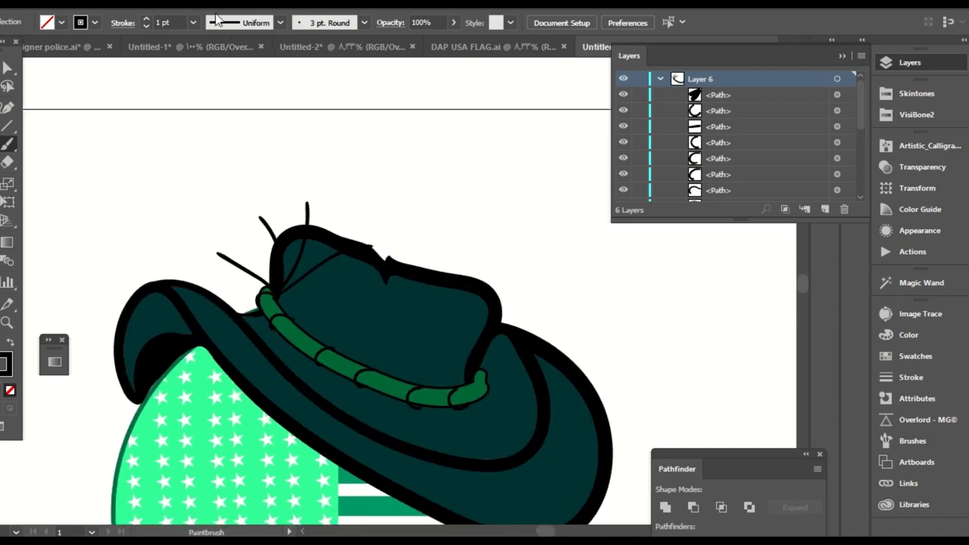
left_click(193, 22)
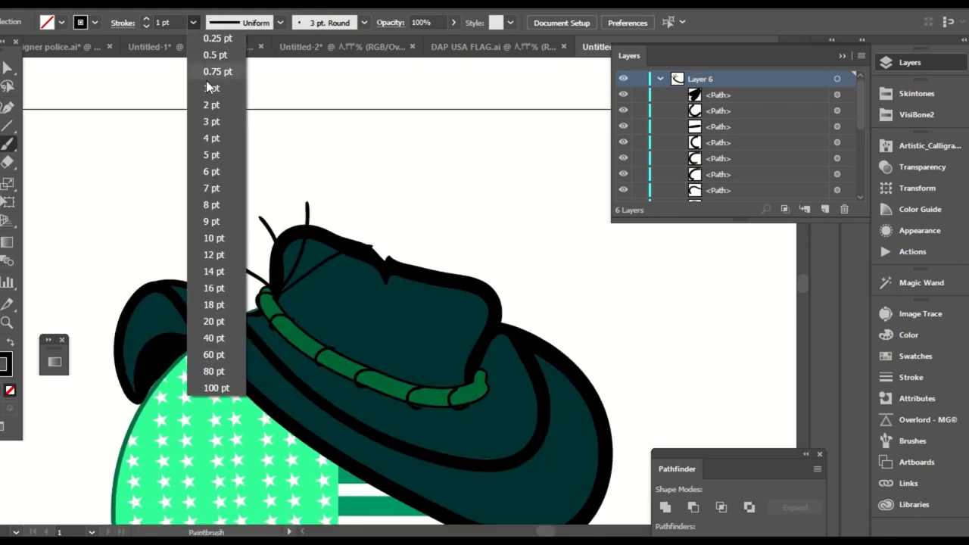
left_click(212, 121)
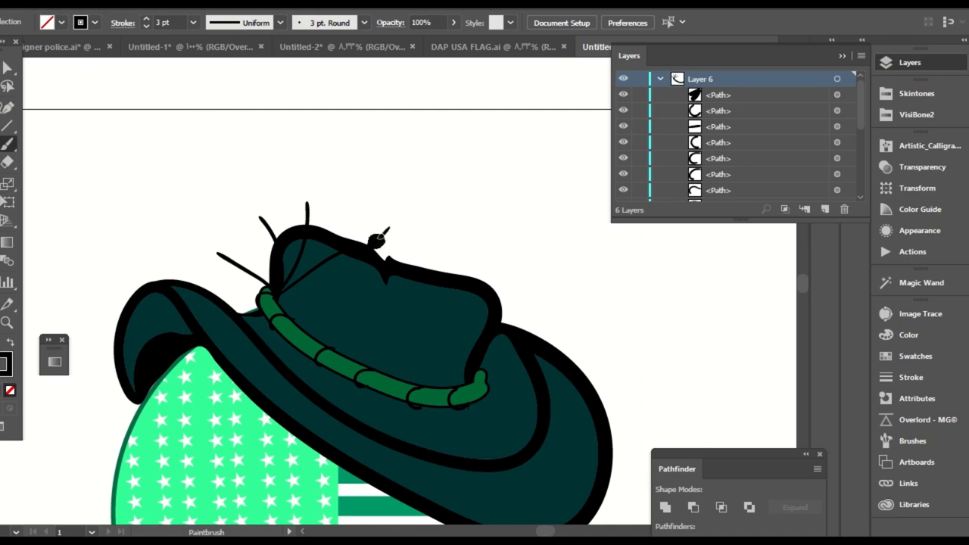
left_click_drag(313, 195, 259, 216)
left_click(262, 208)
left_click_drag(221, 248, 219, 250)
mouse_move(219, 247)
left_mouse_down()
mouse_move(214, 237)
mouse_move(202, 250)
left_mouse_up()
mouse_move(258, 214)
left_mouse_down()
mouse_move(255, 200)
mouse_move(244, 220)
left_mouse_up()
mouse_move(306, 201)
left_mouse_down()
mouse_move(315, 175)
mouse_move(294, 192)
left_mouse_up()
left_click_drag(304, 201, 290, 204)
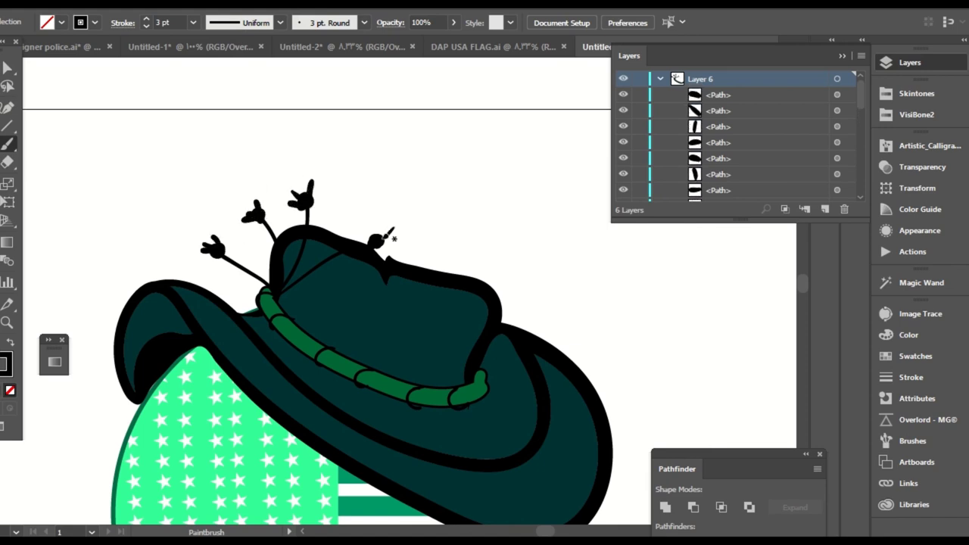
Paint four curling spiral tendrils between the flower stems, two above the crown's left edge and two toward its middle.
mouse_move(385, 236)
left_mouse_down()
mouse_move(392, 229)
mouse_move(327, 216)
mouse_move(336, 223)
left_mouse_up()
mouse_move(309, 272)
left_mouse_down()
mouse_move(353, 281)
mouse_move(344, 282)
left_mouse_up()
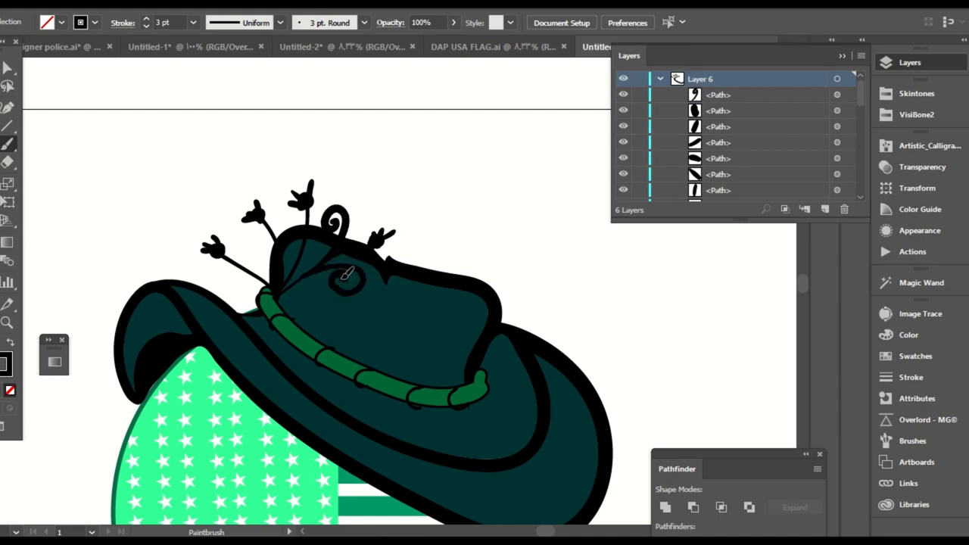
mouse_move(281, 242)
left_mouse_down()
mouse_move(288, 189)
mouse_move(254, 166)
mouse_move(255, 176)
left_mouse_up()
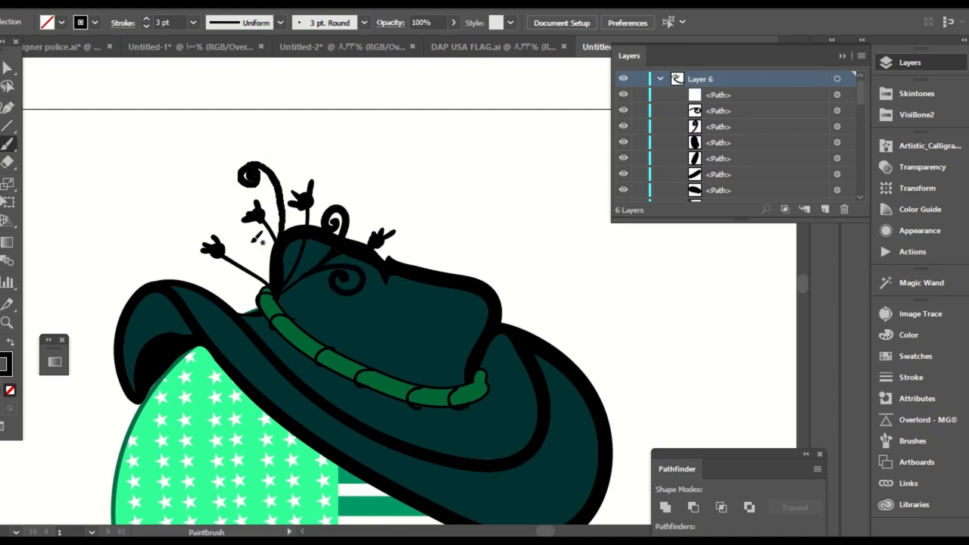
mouse_move(252, 269)
left_mouse_down()
mouse_move(196, 189)
mouse_move(182, 214)
mouse_move(194, 206)
left_mouse_up()
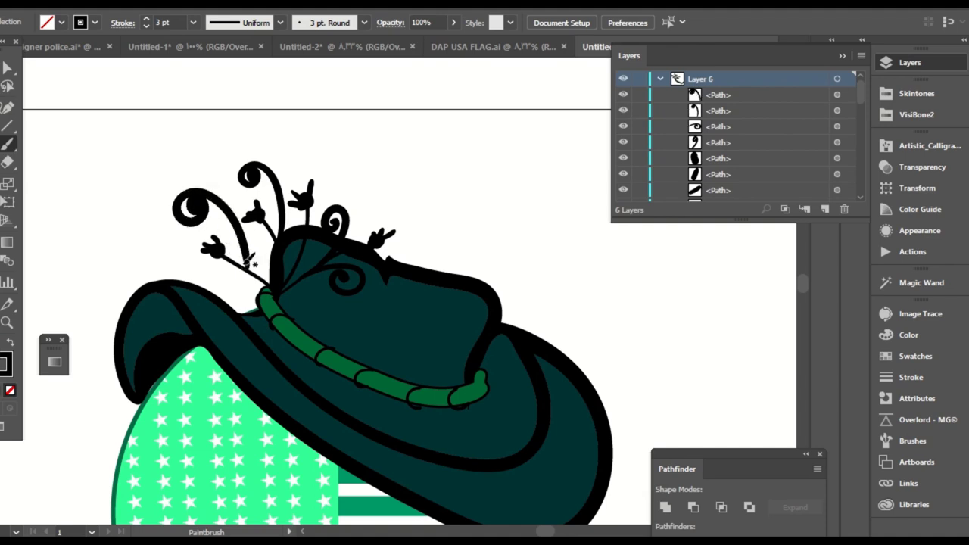
Paint a small curl and a leaf shape on either side of the stems' base at the hatband's left end.
mouse_move(223, 281)
left_mouse_down()
mouse_move(273, 265)
mouse_move(268, 278)
mouse_move(234, 273)
mouse_move(231, 285)
mouse_move(277, 291)
left_mouse_up()
key("ctrl+z")
key("space")
left_click_drag(352, 261, 330, 227)
mouse_move(261, 262)
left_mouse_down()
mouse_move(308, 273)
mouse_move(305, 249)
left_mouse_up()
key("space")
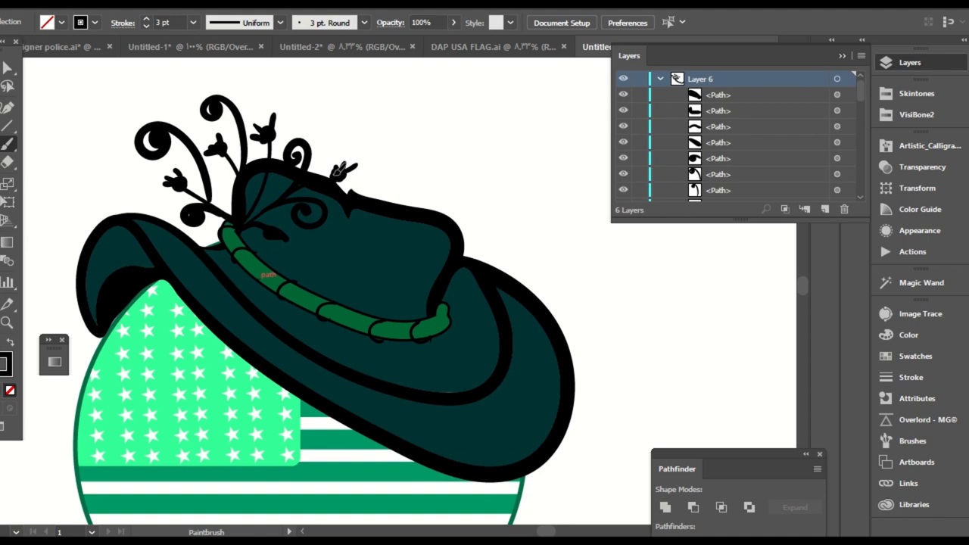
Paint extra petals on the two rightmost buds and add two small curls along the hatband.
mouse_move(336, 175)
left_mouse_down()
mouse_move(340, 157)
mouse_move(352, 169)
left_mouse_up()
left_click_drag(269, 130, 273, 126)
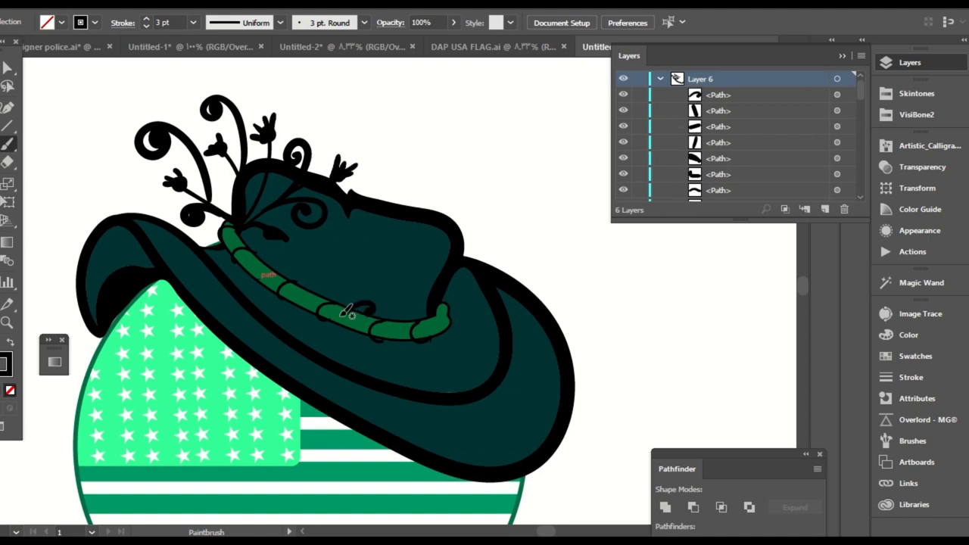
mouse_move(331, 301)
left_mouse_down()
mouse_move(356, 298)
mouse_move(342, 298)
left_mouse_up()
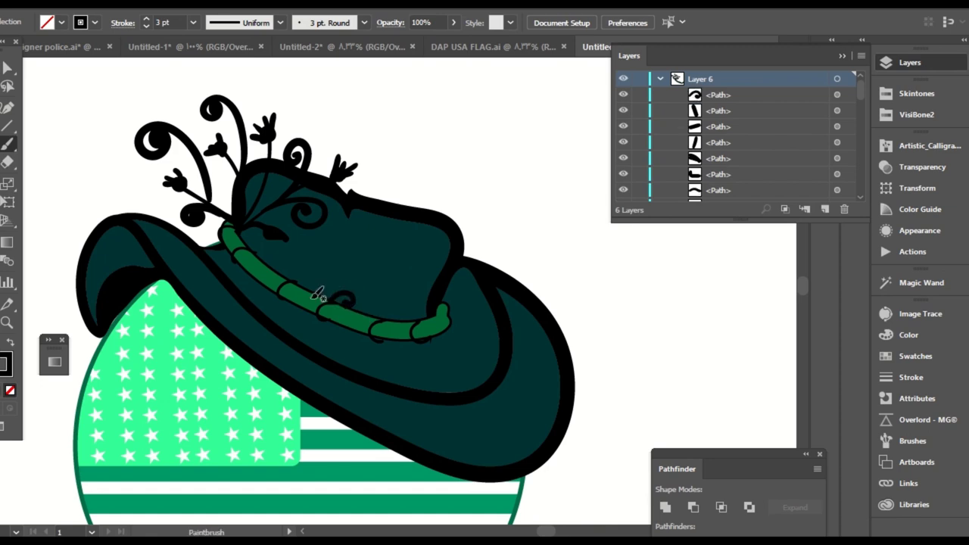
left_click_drag(284, 284, 251, 291)
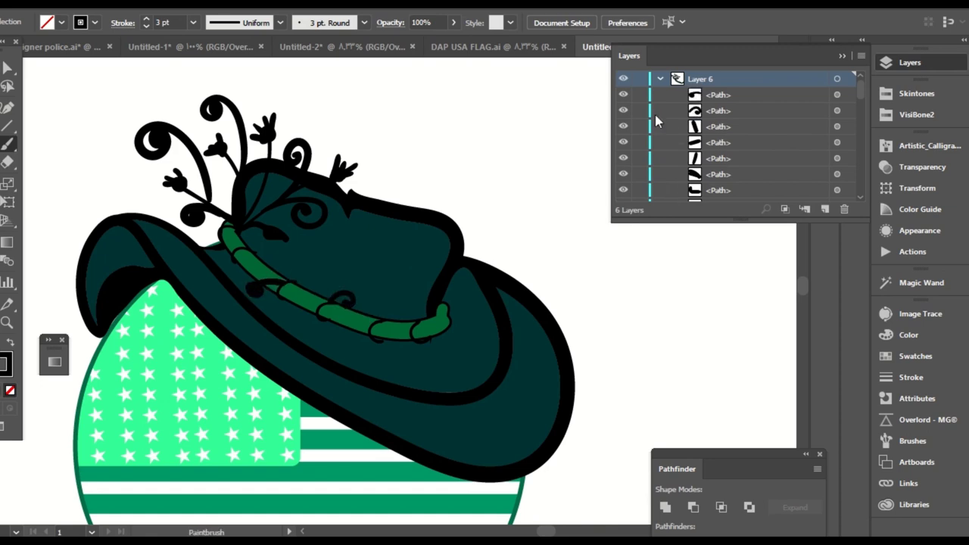
Select all the painted floral strokes by matching appearance, expand their appearance and unite them into one shape.
key("y")
left_click(218, 146)
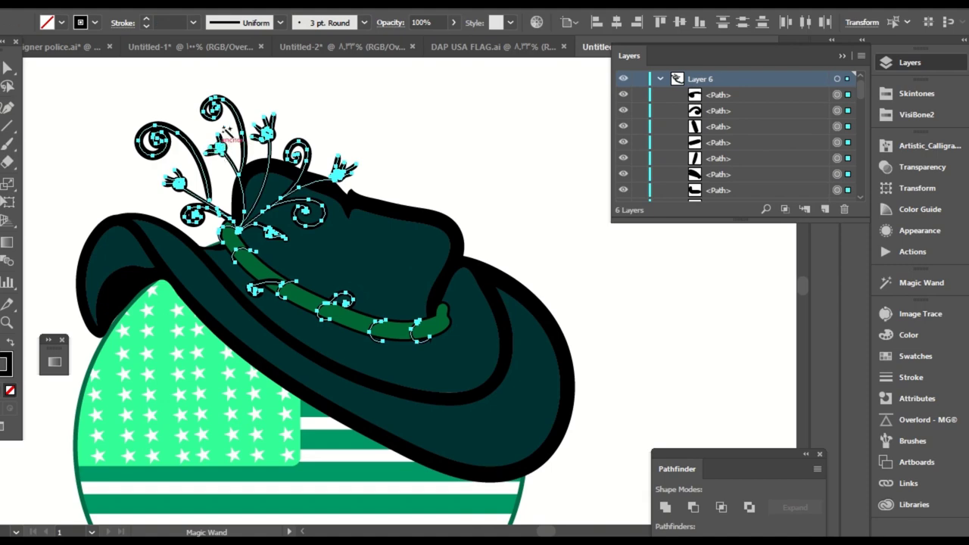
left_click(106, 2)
left_click(152, 153)
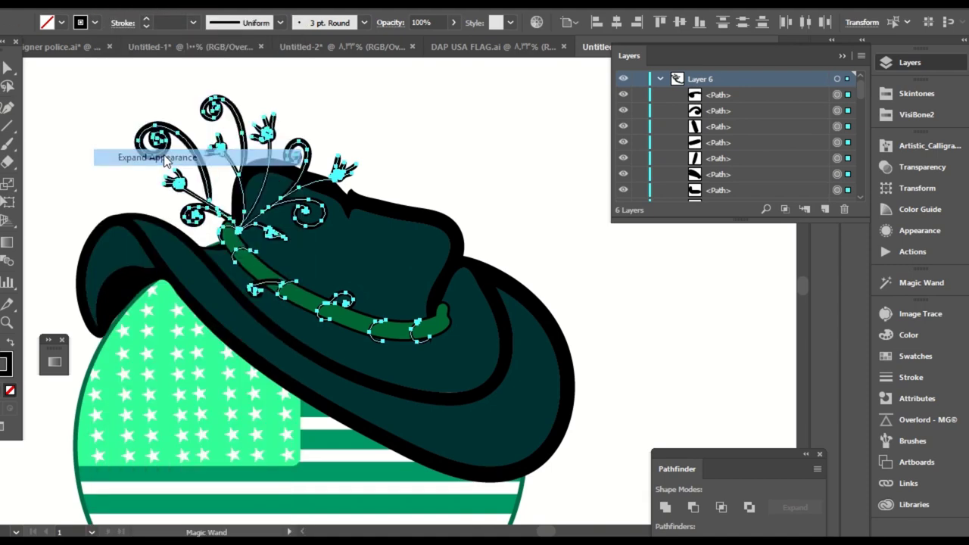
left_click(666, 512)
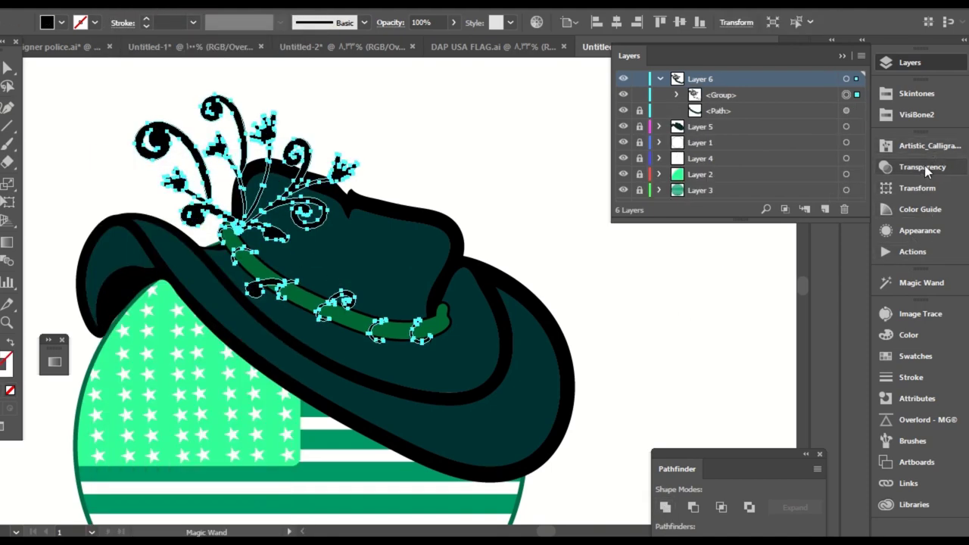
Fill the united floral ornament with a light yellow VisiBone2 swatch and give it a 2 pt black stroke aligned to the outside.
left_click(914, 114)
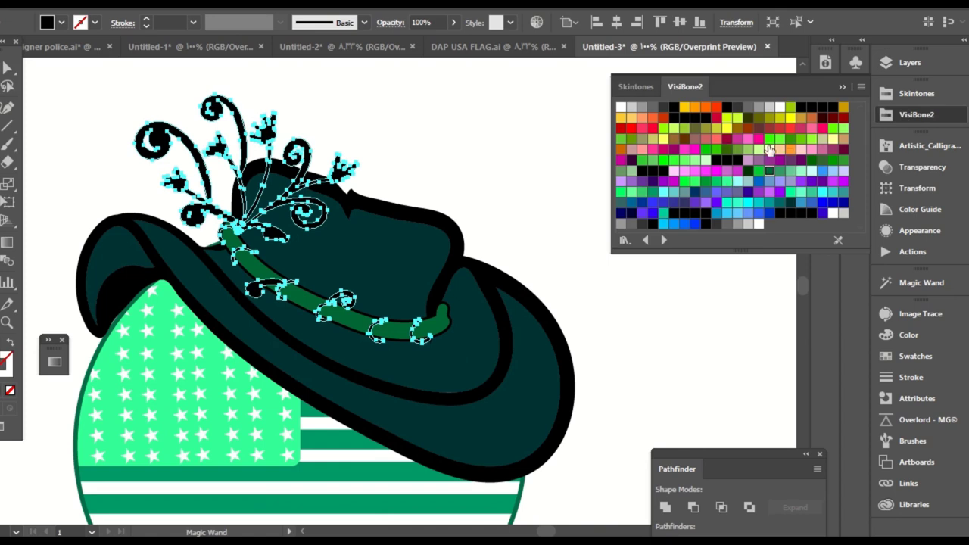
left_click(833, 139)
left_click(193, 21)
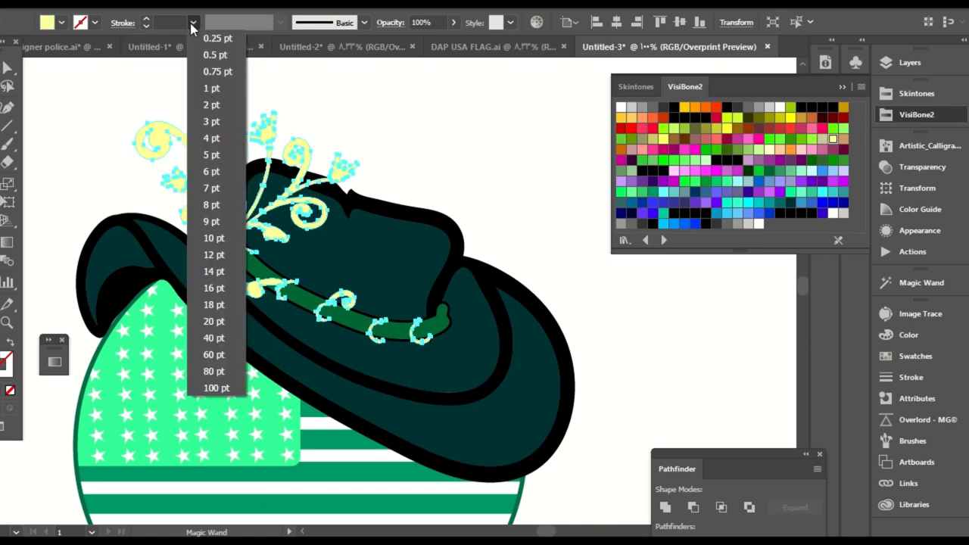
left_click(212, 155)
left_click(925, 376)
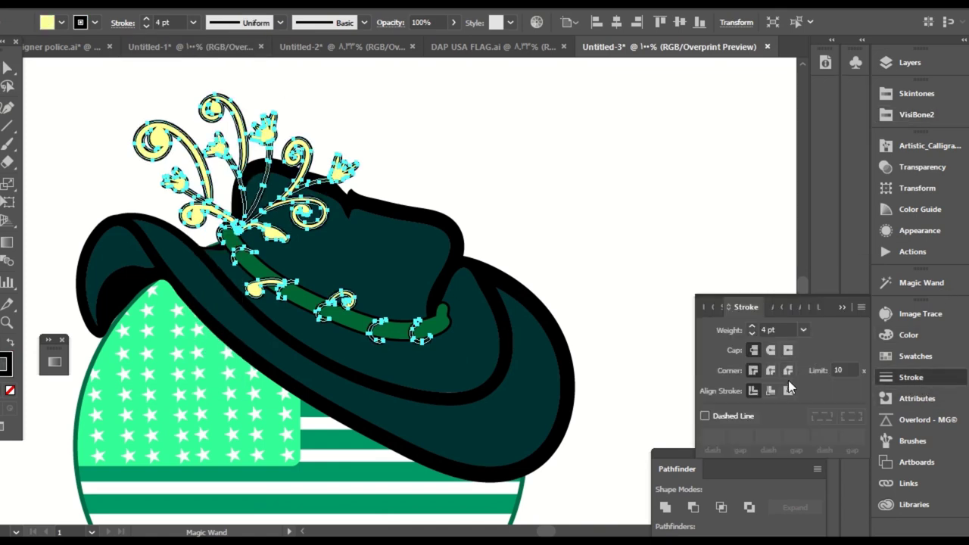
left_click(803, 330)
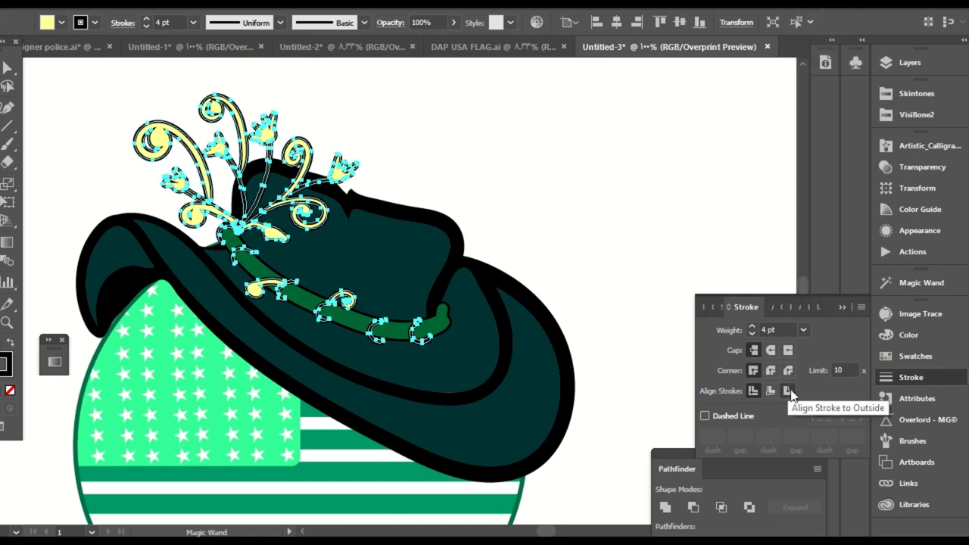
left_click(788, 391)
left_click(803, 330)
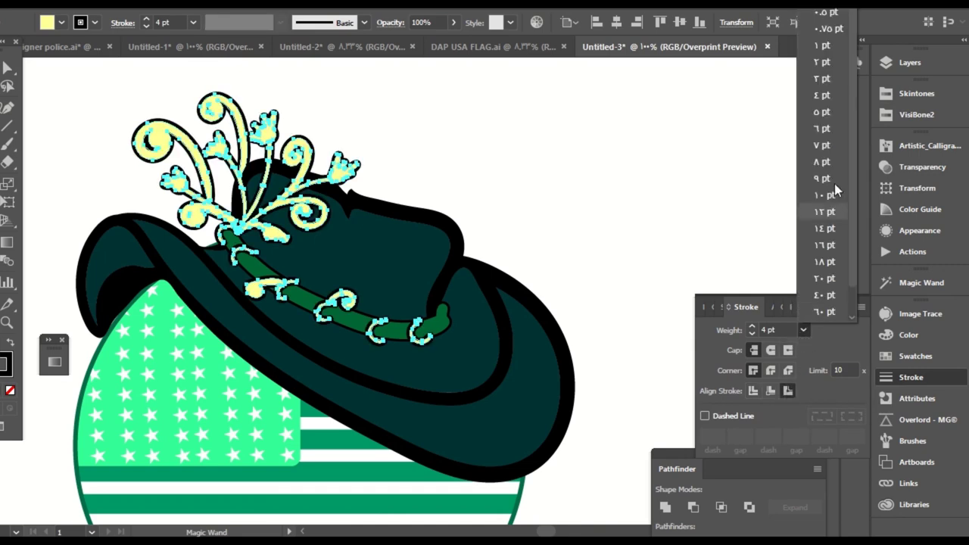
left_click(823, 62)
key("a")
left_click(631, 163)
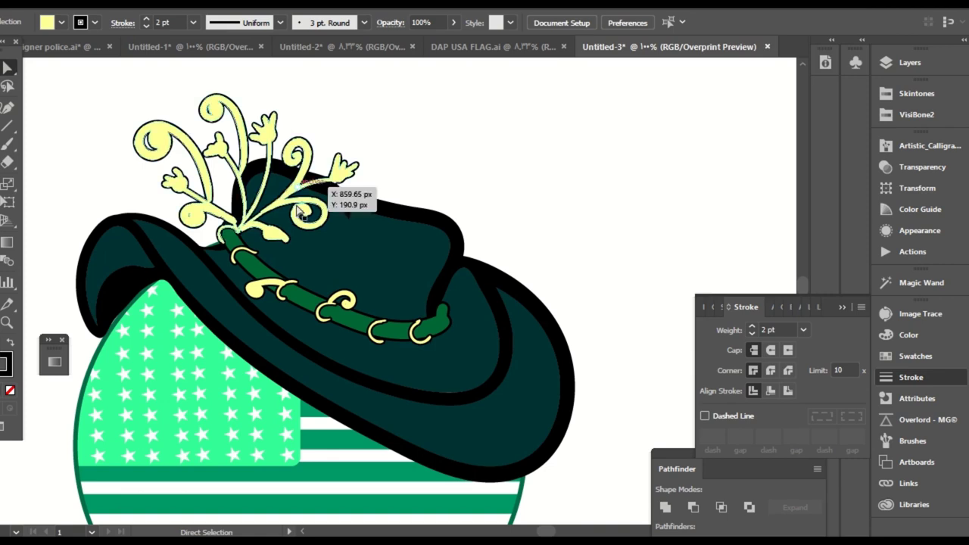
Select the whole light yellow floral ornament by matching appearance and try a dark maroon VisiBone2 fill on it.
key("ctrl+minus")
key("ctrl+minus")
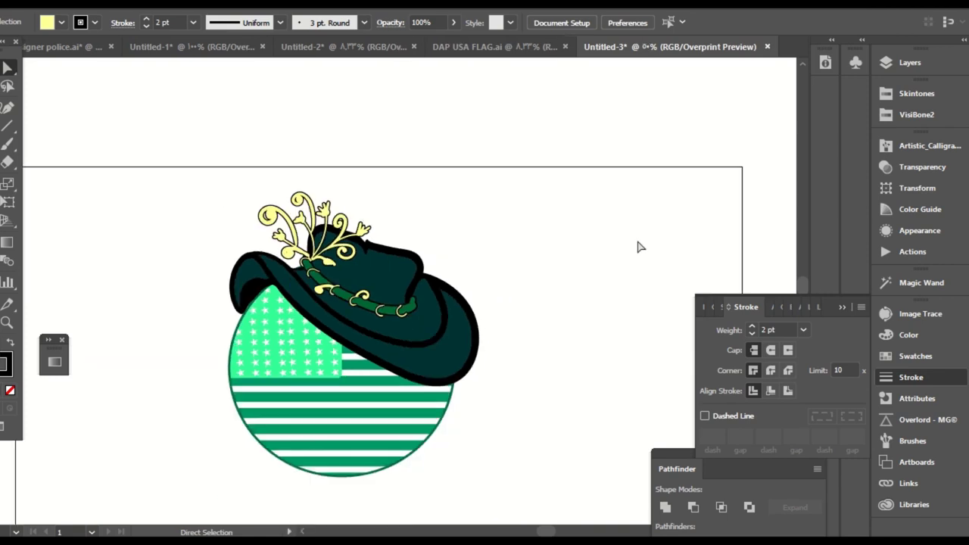
key("v")
left_click_drag(554, 258, 548, 218)
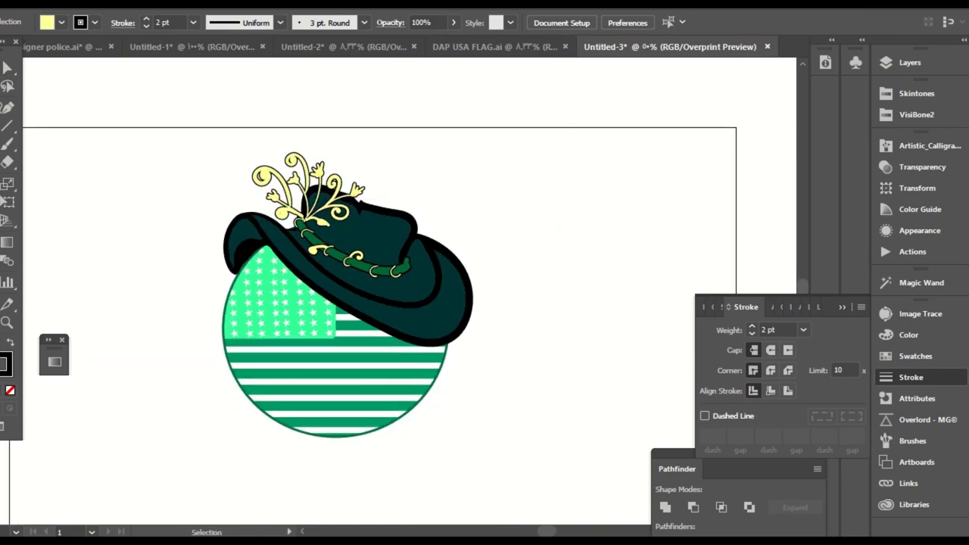
left_click(363, 190)
left_click(904, 114)
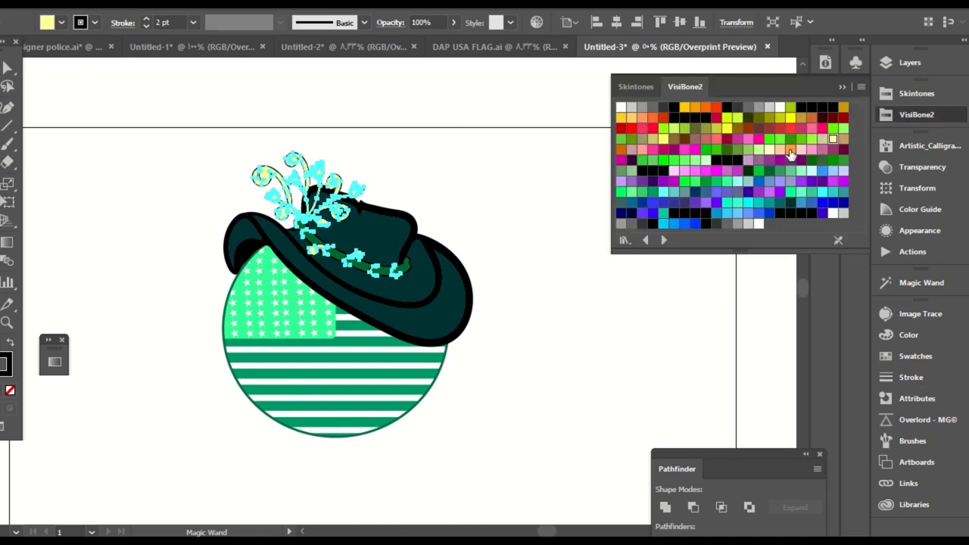
left_click(843, 150)
left_click(515, 158)
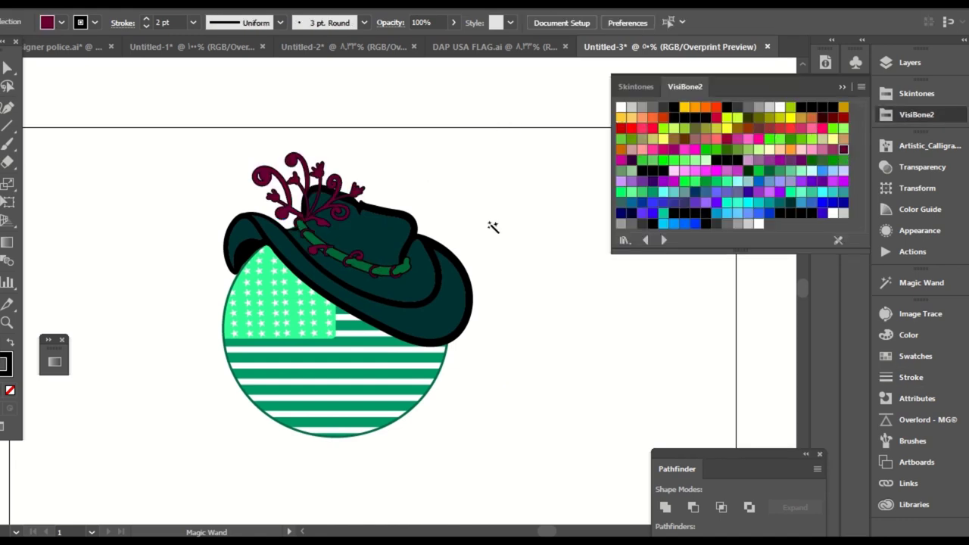
key("ctrl+z")
Try a bright yellow and a yellow-green VisiBone2 fill on the floral ornament, undoing each one.
left_click(726, 129)
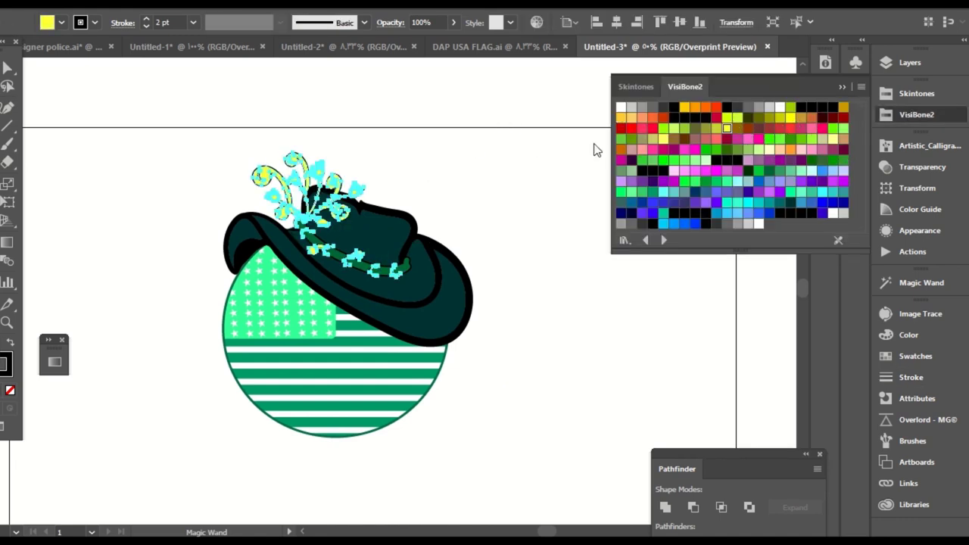
left_click(515, 173)
key("ctrl+z")
left_click(684, 129)
key("y")
left_click(573, 151)
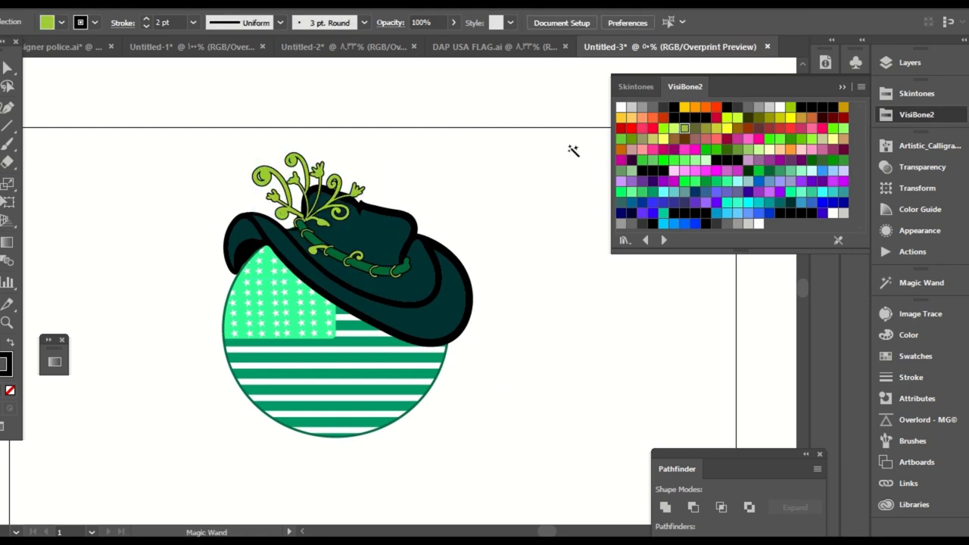
key("ctrl+z")
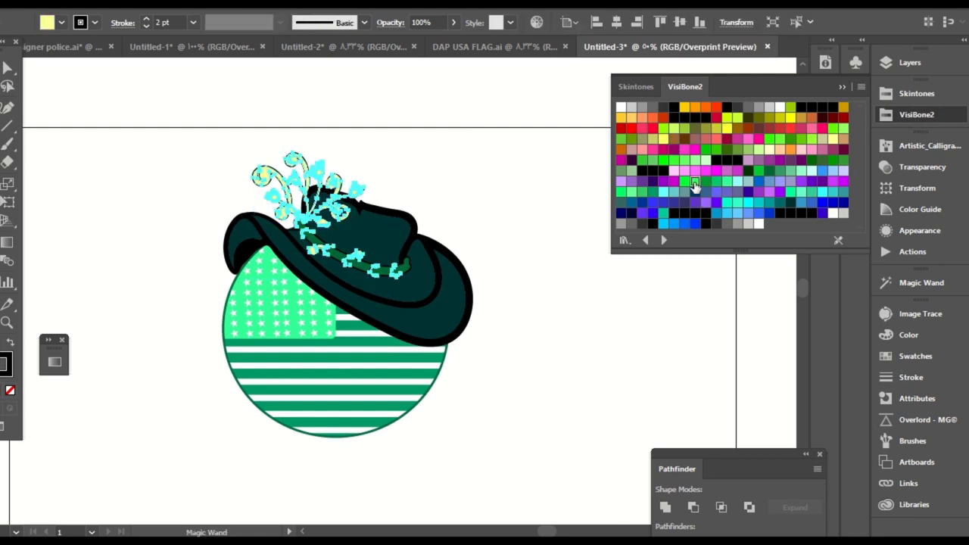
Fill the floral ornament with a bright green VisiBone2 swatch and clear the selection.
left_click(694, 183)
left_click(555, 197)
key("a")
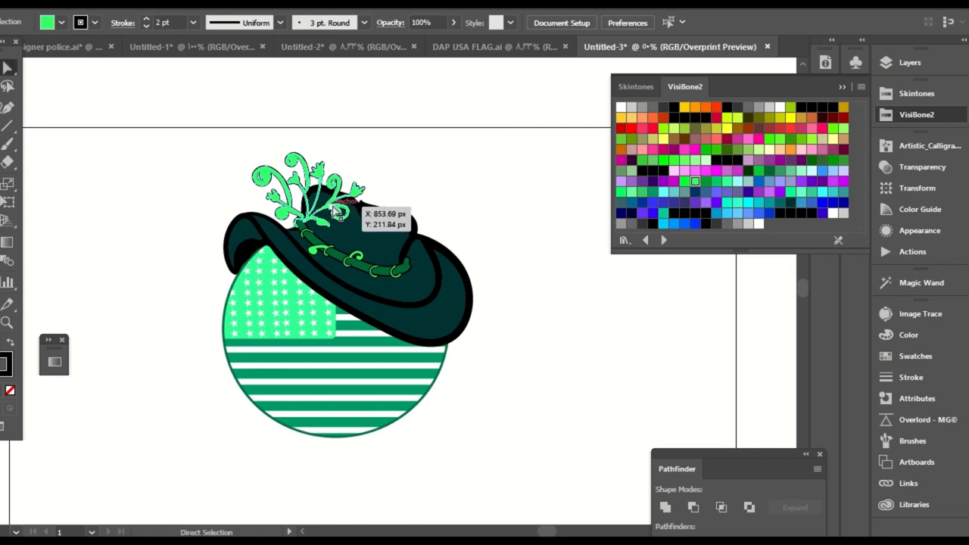
left_click(340, 199)
left_click(499, 164)
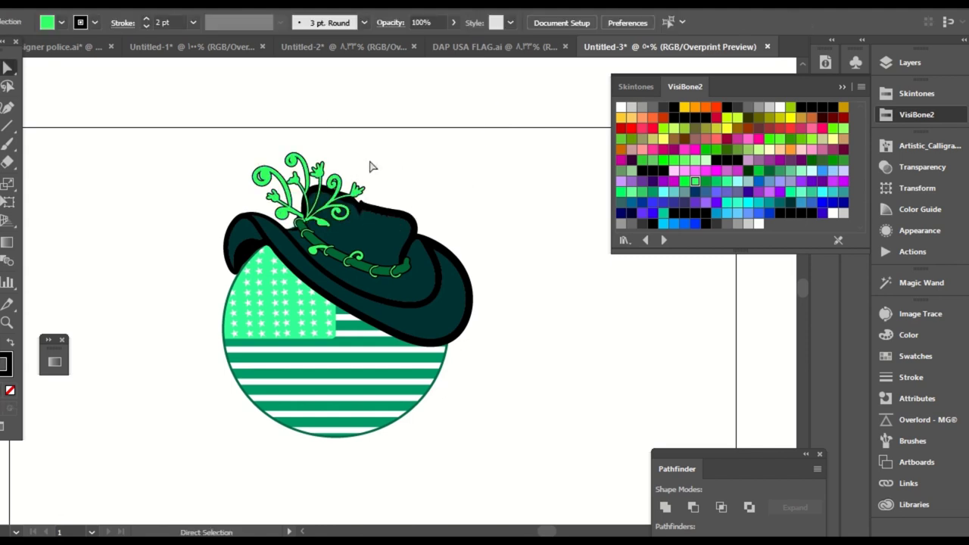
left_click_drag(593, 339, 560, 303)
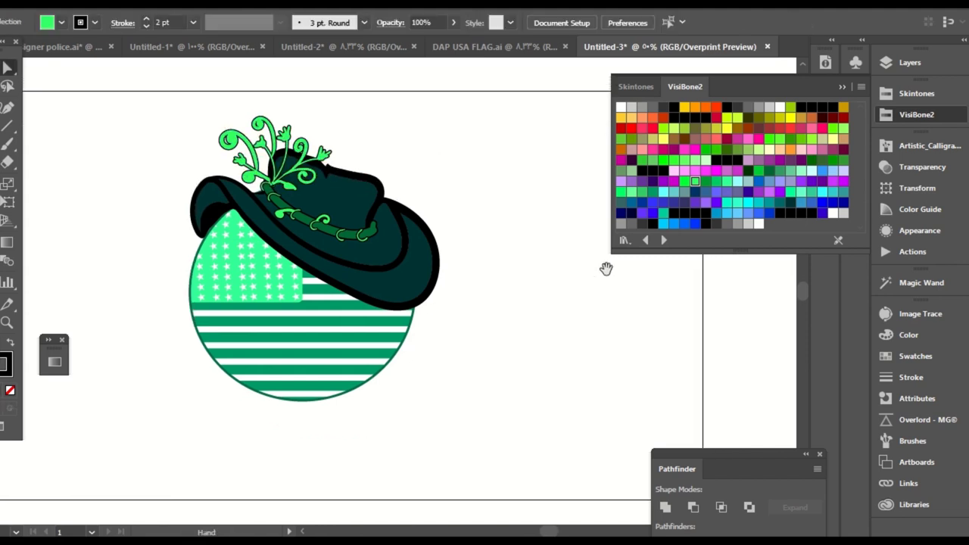
Lock Layer 6 and add a new layer above it.
key("ctrl+0")
left_click(901, 62)
left_click(658, 79)
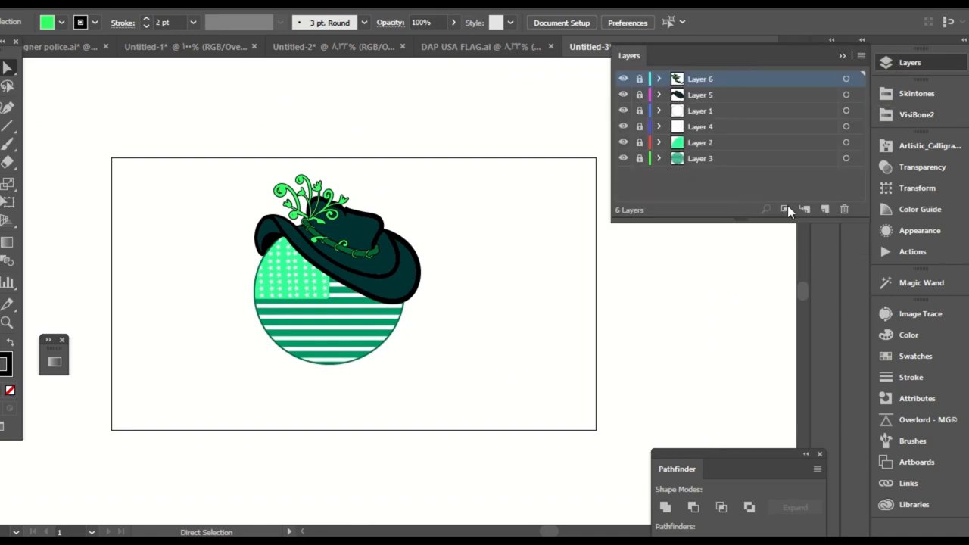
left_click(825, 209)
left_click_drag(533, 251, 523, 182)
Try a Paintbrush stroke with a uniform profile and 80 pt weight on the empty area beside the character.
key("b")
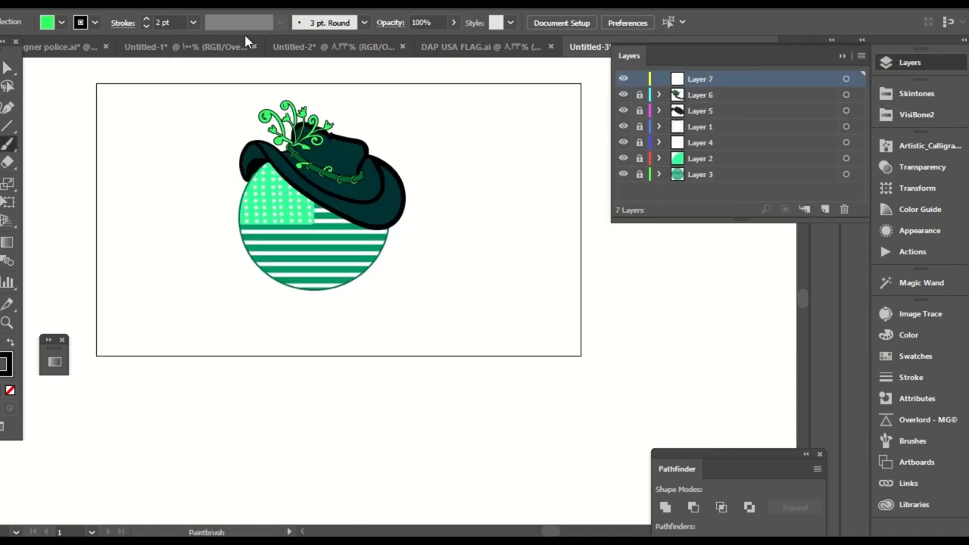
left_click(323, 24)
left_click(230, 61)
left_click(196, 24)
left_click(193, 22)
left_click(218, 363)
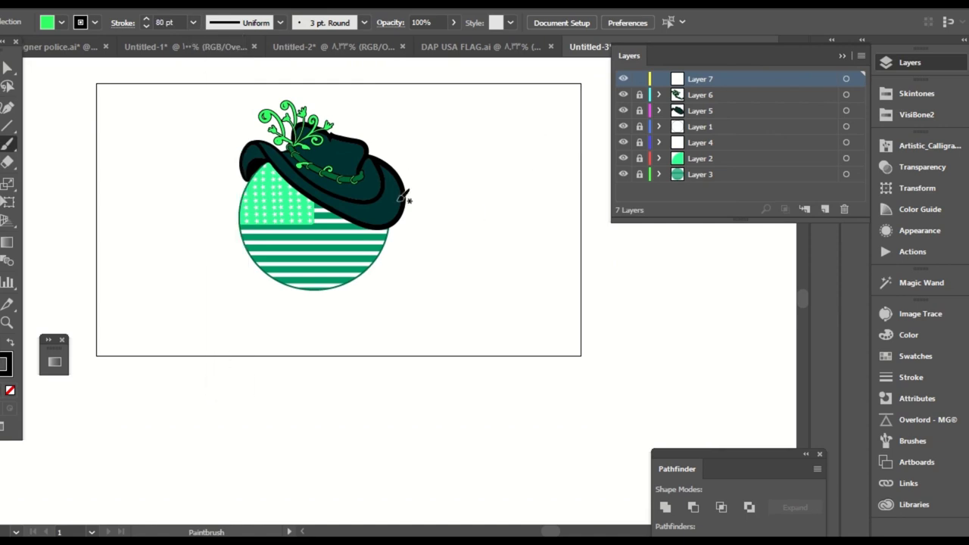
left_click_drag(348, 206, 331, 230)
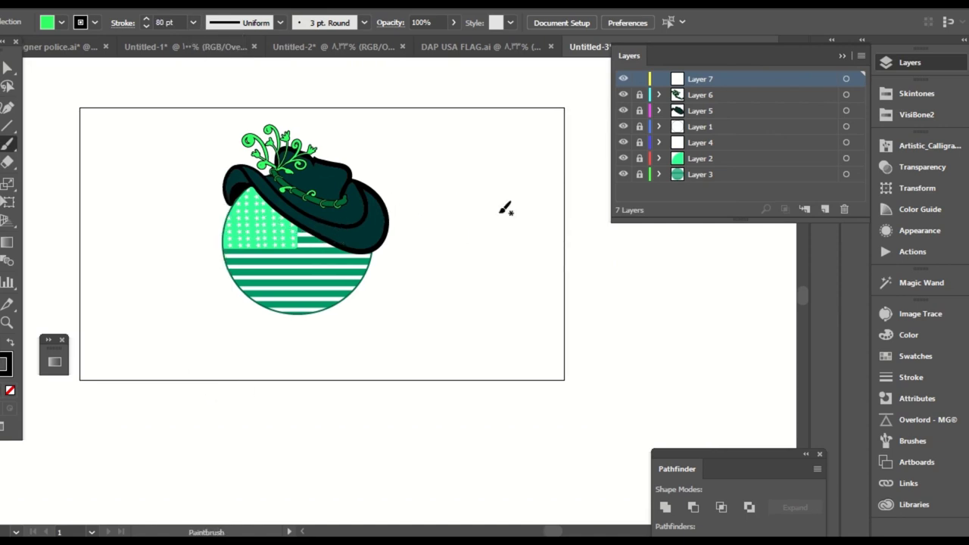
key("ctrl+equal")
key("ctrl+equal")
mouse_move(471, 169)
left_mouse_down()
mouse_move(363, 191)
mouse_move(410, 209)
left_mouse_up()
key("ctrl+z")
Paint a downward-curving closed eyelid with a black 9 pt brush stroke on the empty area beside the hat.
left_click(193, 23)
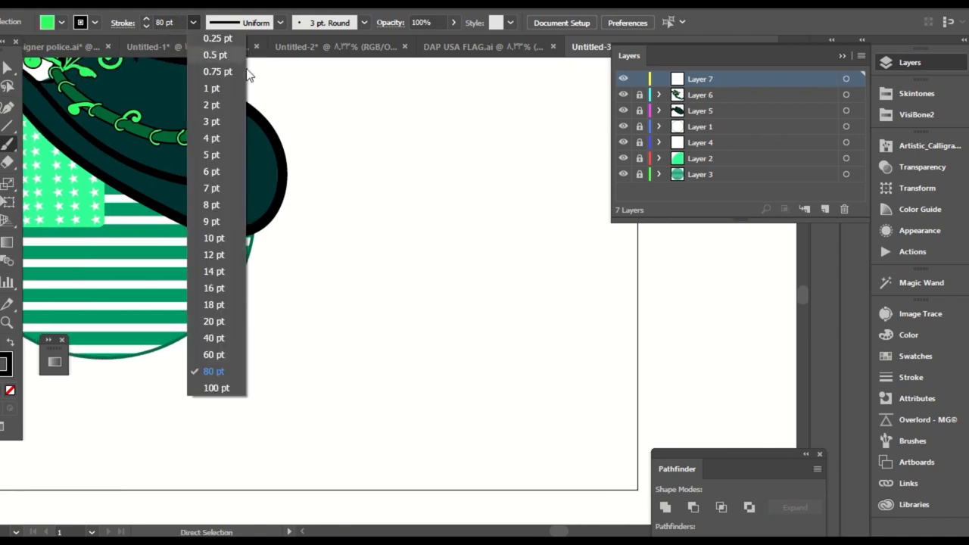
left_click(215, 221)
left_click_drag(409, 209, 475, 209)
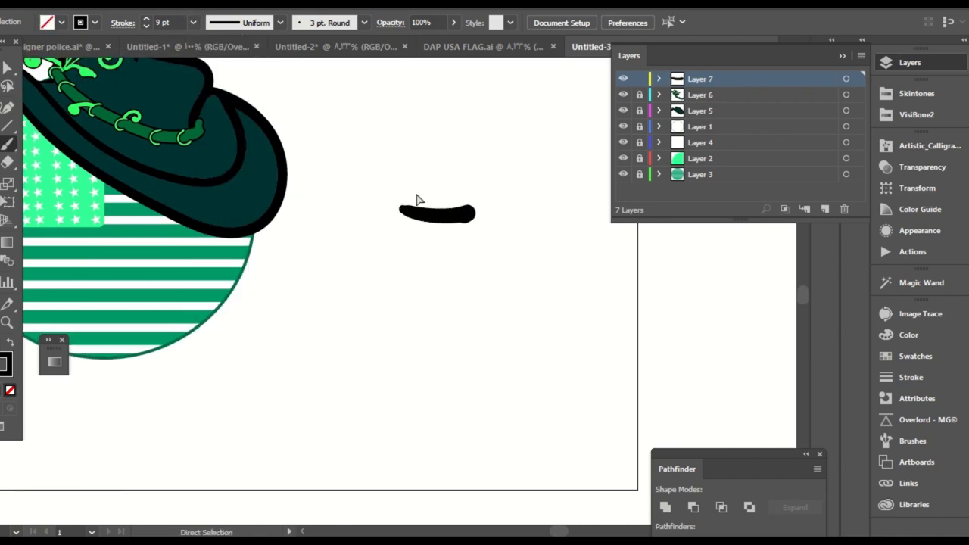
key("ctrl+z")
mouse_move(381, 210)
left_mouse_down()
mouse_move(426, 222)
mouse_move(492, 211)
left_mouse_up()
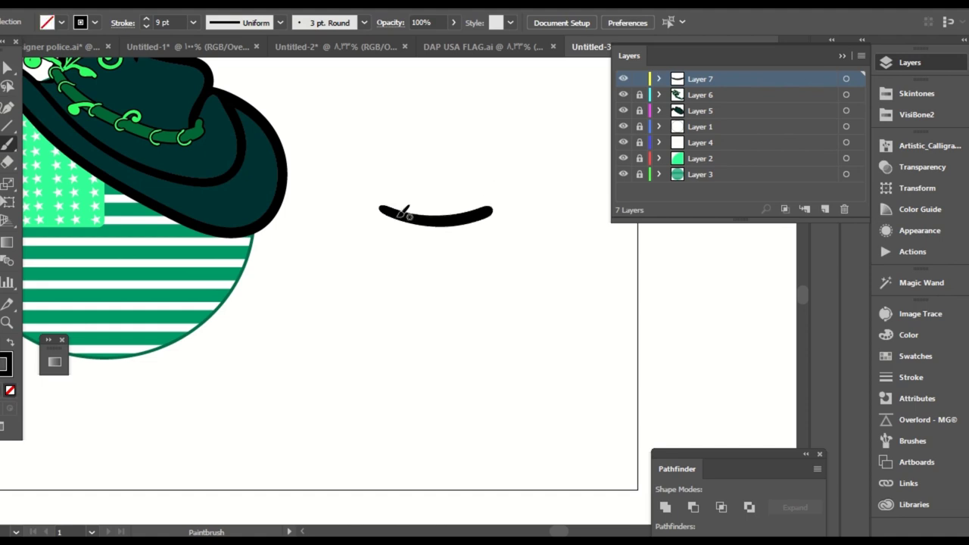
left_click_drag(400, 217, 386, 238)
key("ctrl+z")
key("ctrl+z")
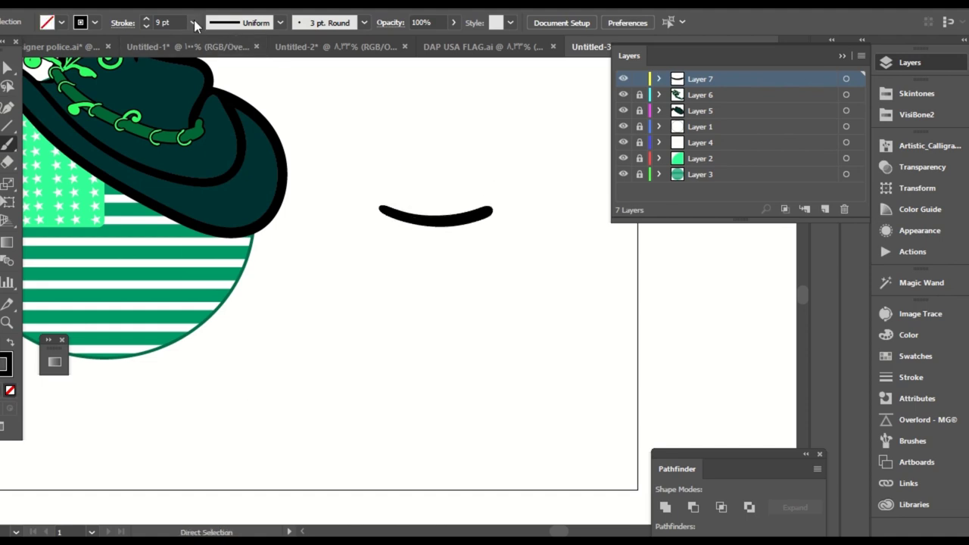
Set the brush stroke to 1 pt and paint a row of thin eyelashes along the eyelid's lower edge.
left_click(195, 25)
left_click(216, 81)
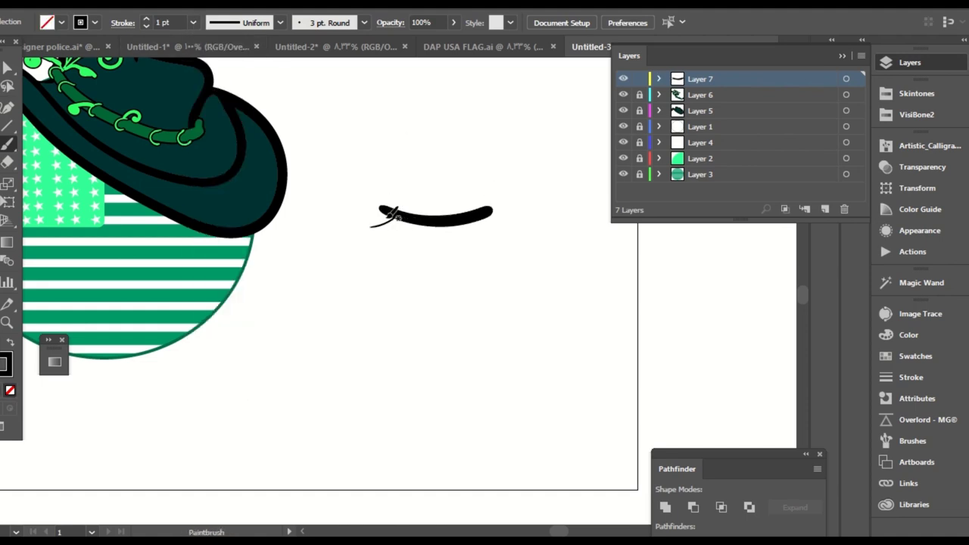
left_click_drag(416, 225, 399, 242)
mouse_move(425, 226)
left_mouse_down()
mouse_move(417, 244)
mouse_move(451, 243)
left_mouse_up()
left_click_drag(459, 225, 491, 235)
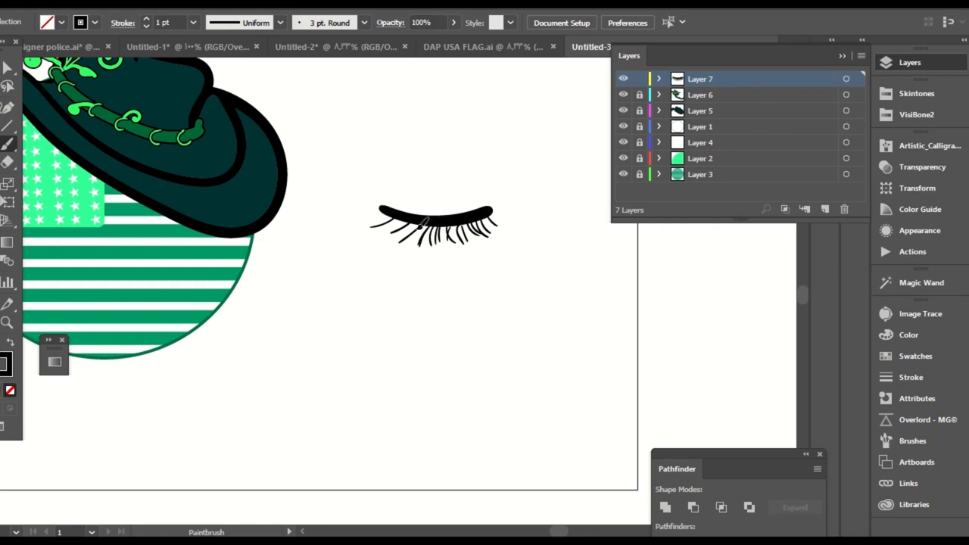
left_click_drag(410, 223, 394, 235)
left_click_drag(404, 222, 380, 232)
mouse_move(393, 220)
left_mouse_down()
mouse_move(370, 227)
mouse_move(370, 216)
left_mouse_up()
Select the eyelid and all its lashes, expand their appearance and unite them into one shape.
key("a")
left_click_drag(541, 184, 328, 259)
left_click(113, 4)
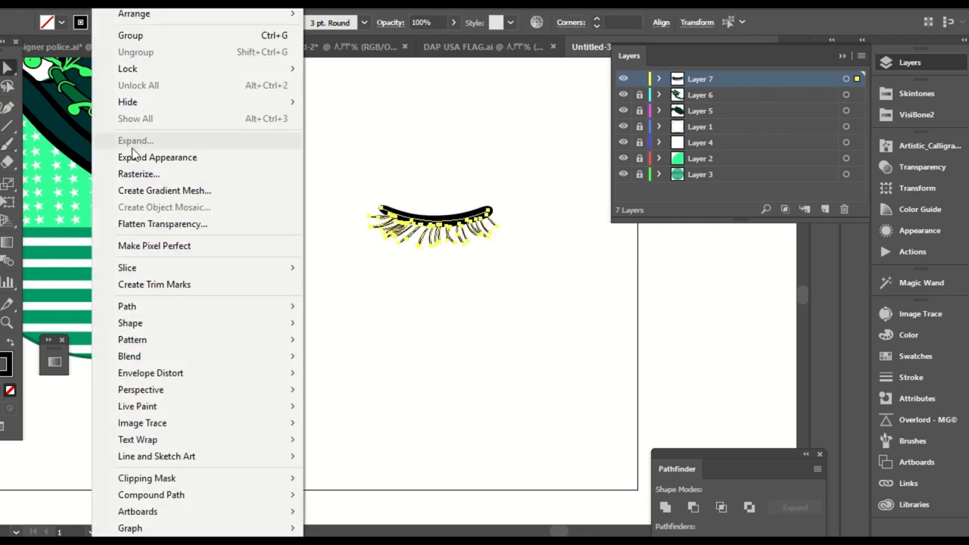
left_click(134, 156)
left_click(665, 507)
Try to reshape both ends of the eyelid into short points with the Pencil tool.
key("n")
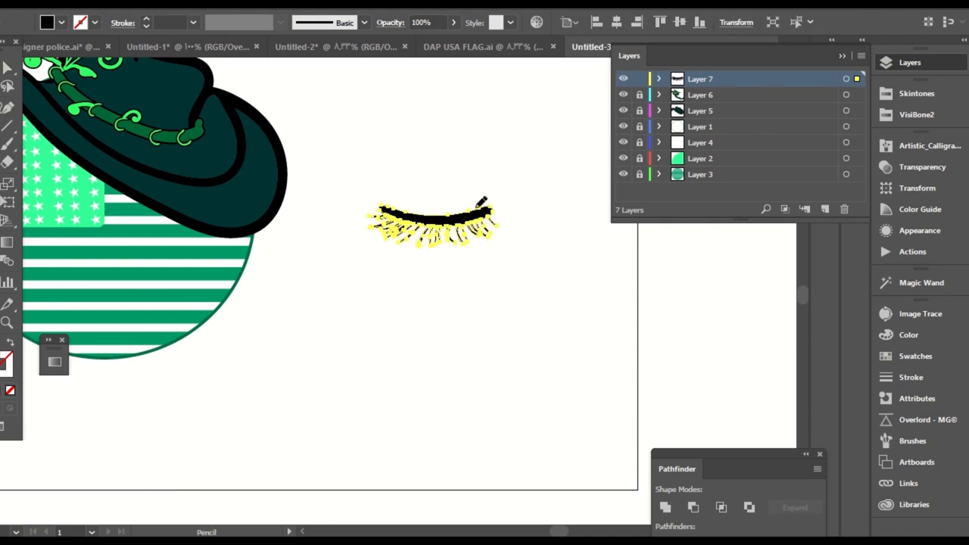
mouse_move(501, 200)
left_mouse_down()
mouse_move(374, 199)
mouse_move(407, 214)
left_mouse_up()
key("a")
left_click(454, 314)
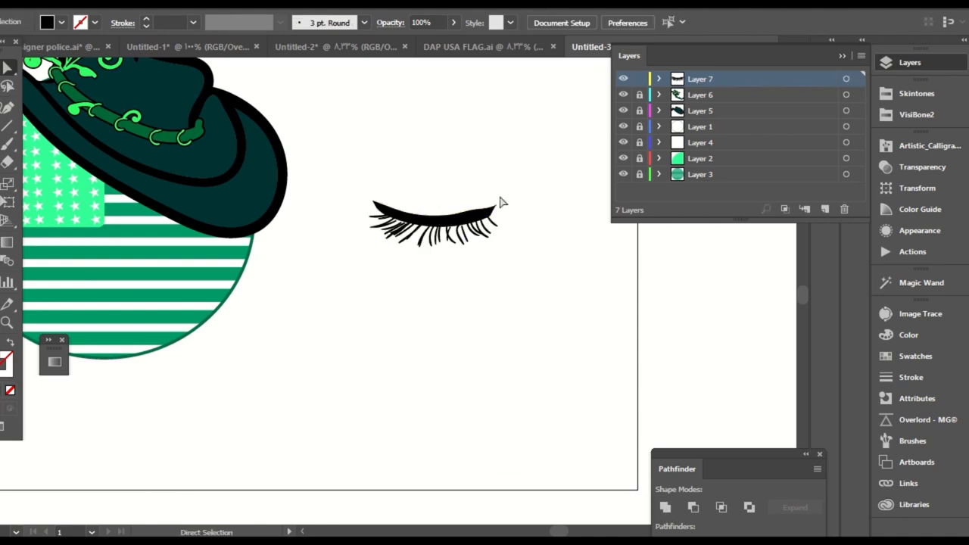
key("ctrl+a")
key("ctrl+plus")
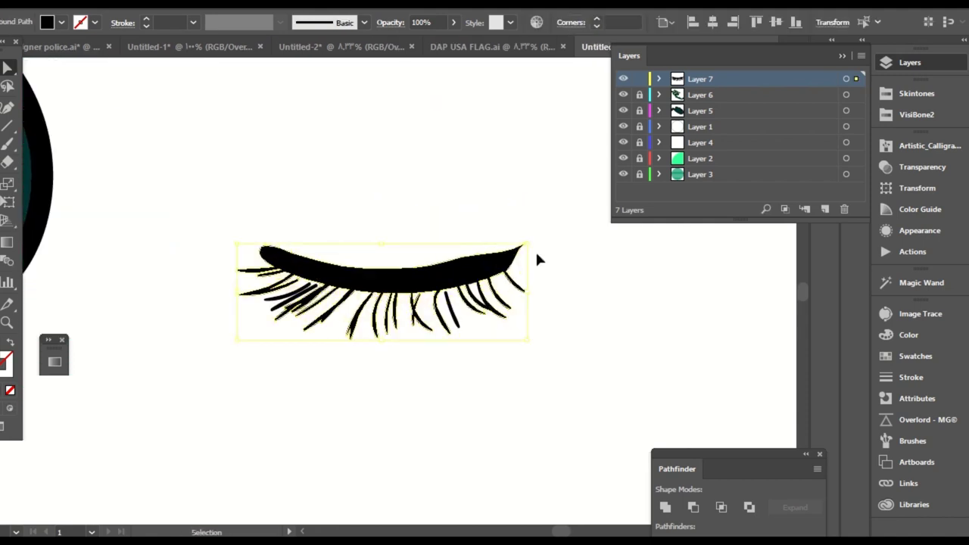
Redraw the eyelid's outline with the Pencil tool to give both ends long sharp points and thin its upper edge.
key("n")
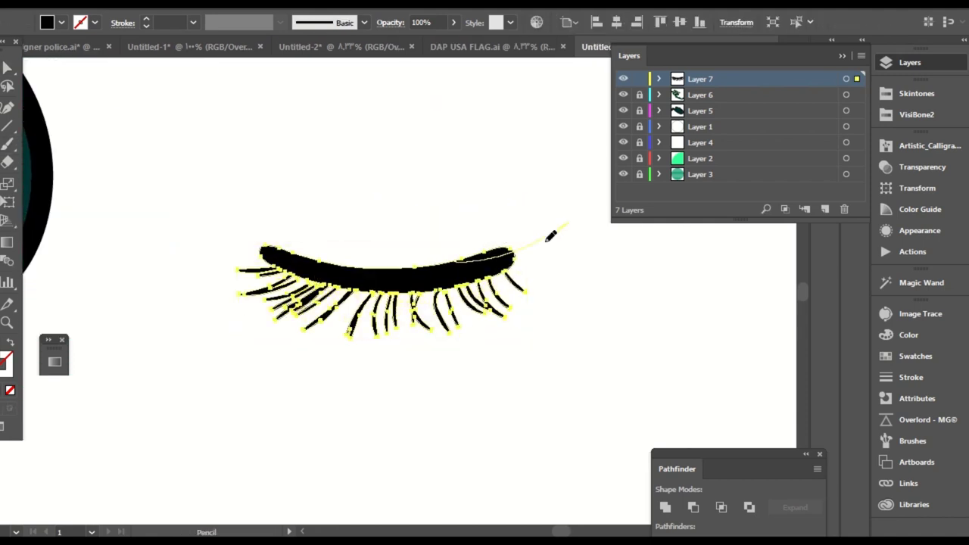
left_click_drag(547, 241, 536, 245)
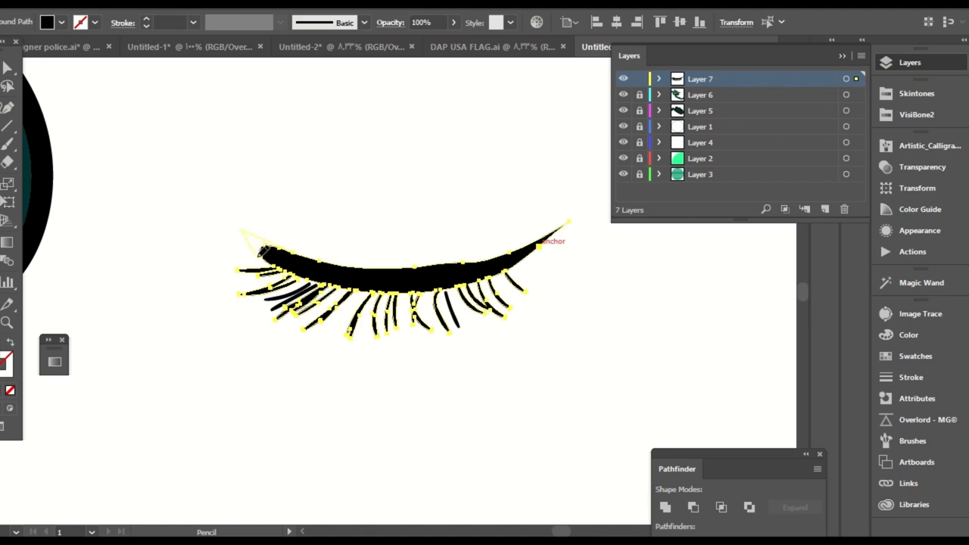
left_click_drag(261, 254, 266, 255)
mouse_move(376, 267)
left_mouse_down()
mouse_move(460, 265)
mouse_move(522, 242)
left_mouse_up()
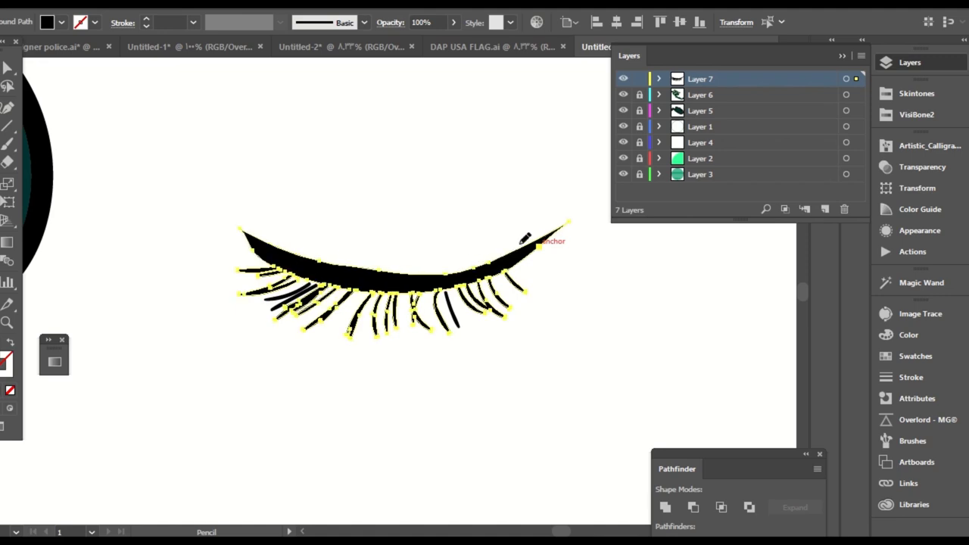
mouse_move(338, 265)
left_mouse_down()
mouse_move(429, 274)
mouse_move(477, 265)
left_mouse_up()
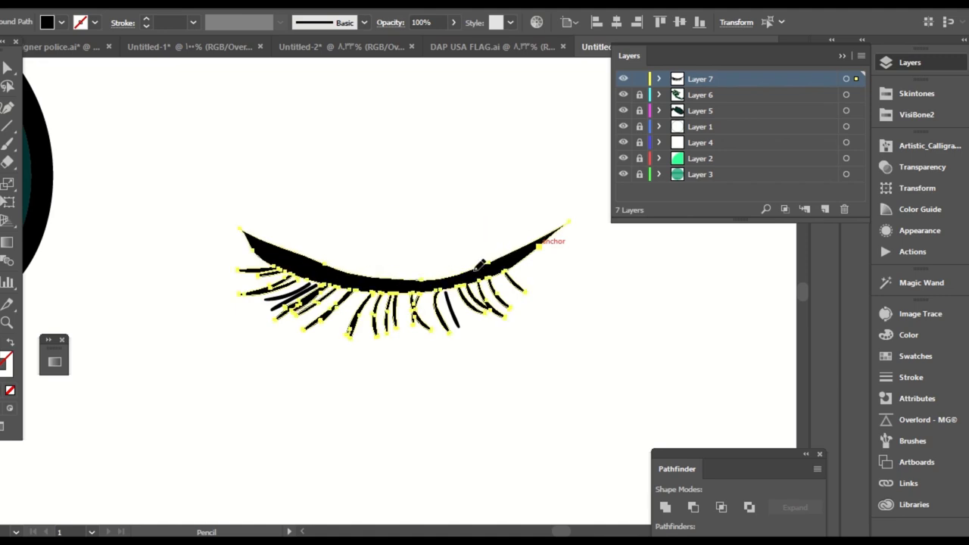
left_click(594, 300, "ctrl")
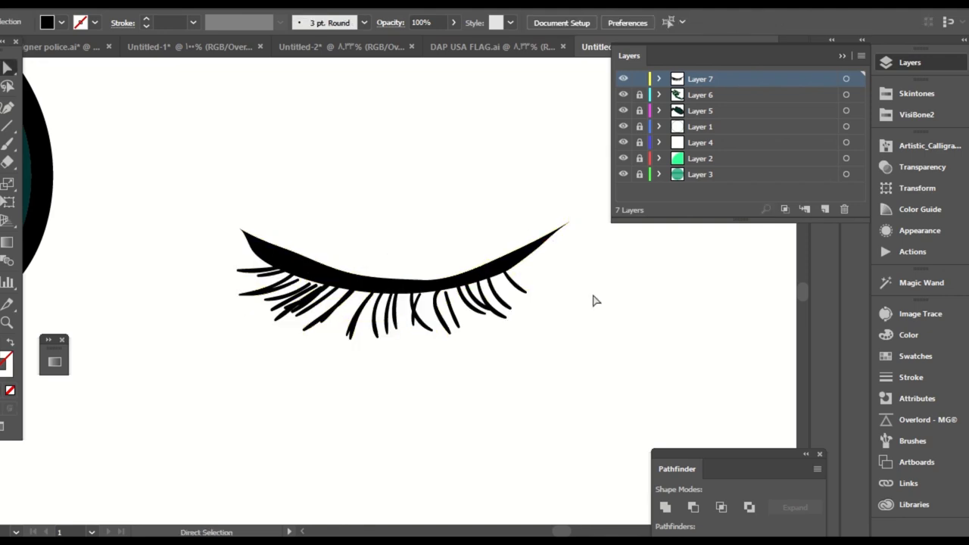
Move the closed eye from the empty area onto the flag face below the hat brim.
key("ctrl+minus")
key("ctrl+minus")
key("ctrl+minus")
key("ctrl+minus")
key("space")
left_click_drag(392, 194, 472, 222)
key("v")
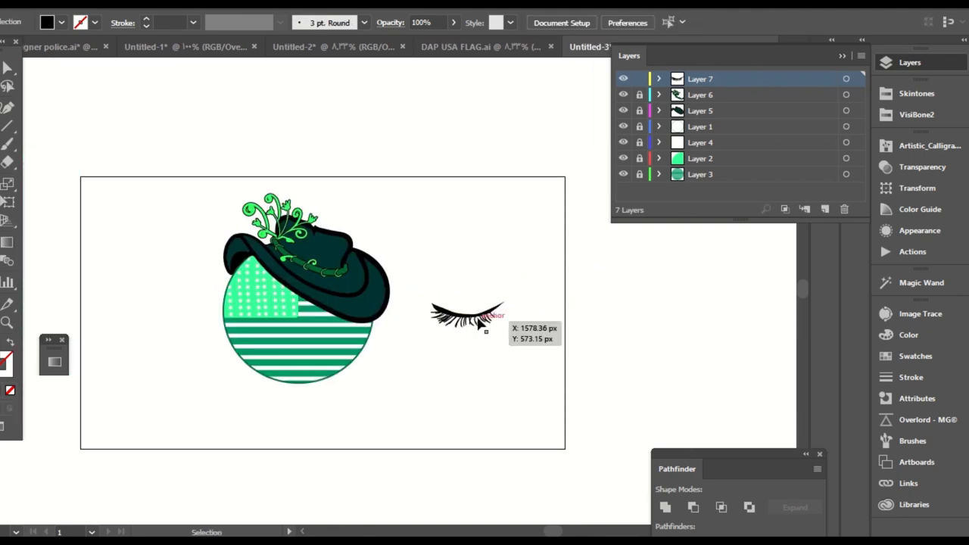
left_click_drag(475, 318, 284, 331)
left_click(508, 342)
Shrink the closed eye, tilt it slightly clockwise and position it over the lower part of the star field.
key("ctrl+plus")
key("ctrl+plus")
key("ctrl+plus")
key("space")
left_click_drag(219, 278, 227, 257)
left_click_drag(287, 288, 281, 308)
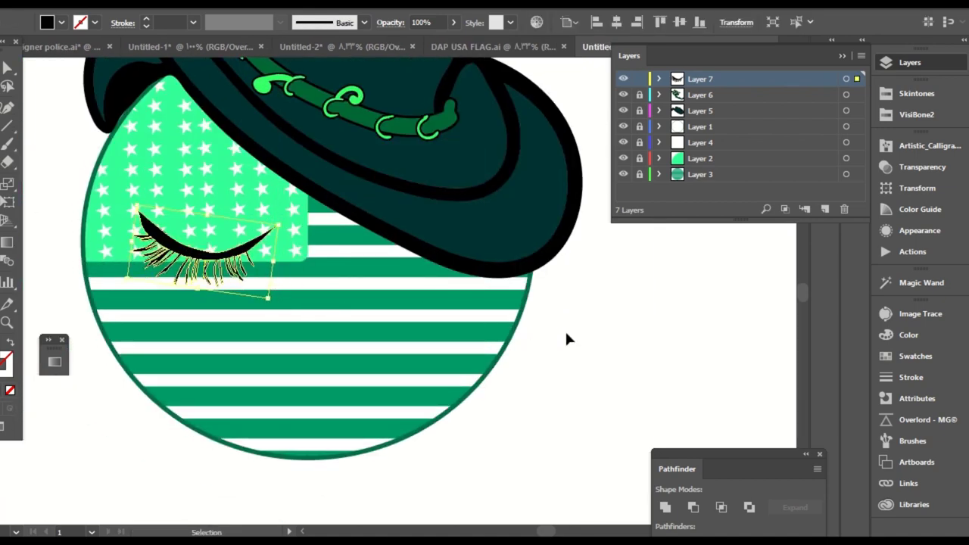
Duplicate the closed eye and place the copy to its right and slightly lower, over the stripes.
left_click(566, 331)
left_click_drag(221, 273, 393, 314)
left_click(548, 302)
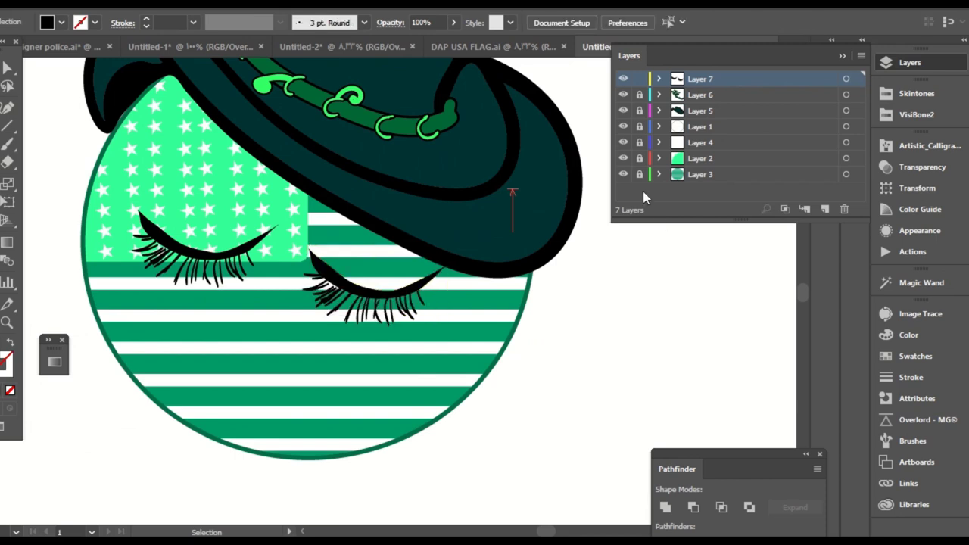
Move Layer 7 below Layer 5 so the eyes sit behind the hat, and shift the left eye slightly down.
left_click_drag(695, 85, 690, 121)
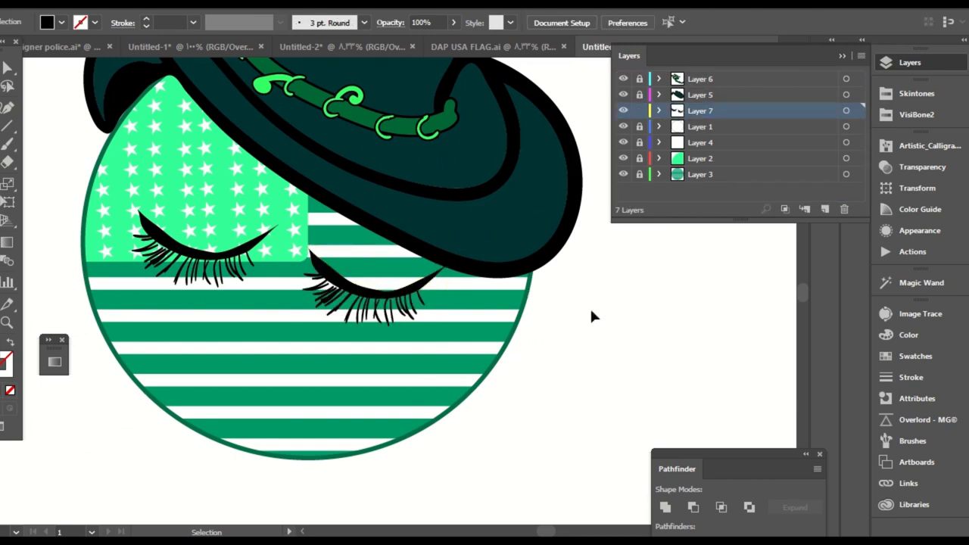
left_click_drag(213, 259, 208, 272)
left_click(514, 340)
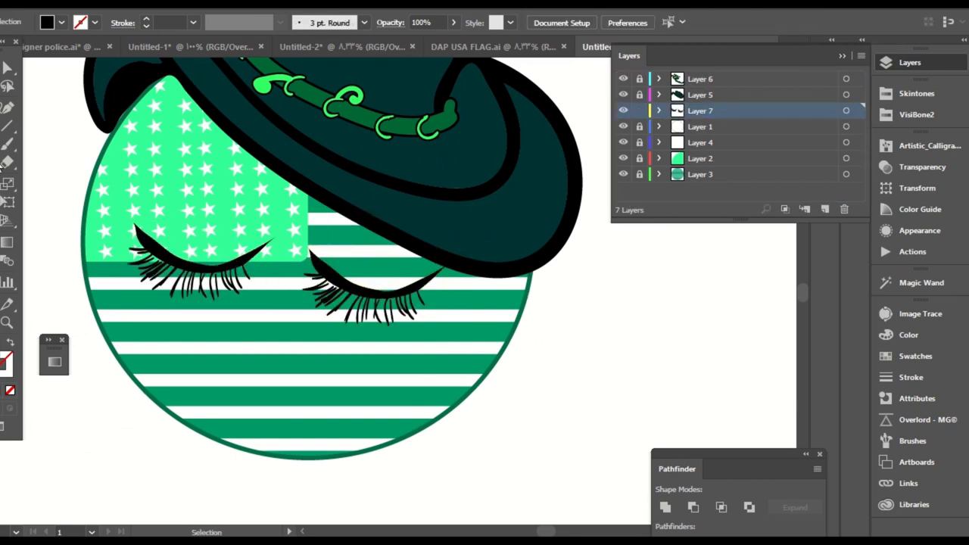
Draw a black, nearly square rectangle with rounded corners and place it over the right eye.
left_click_drag(1, 144, 50, 164)
scroll(461, 269, "down", 1)
left_click_drag(703, 319, 590, 423)
key("v")
left_click_drag(616, 337, 330, 214)
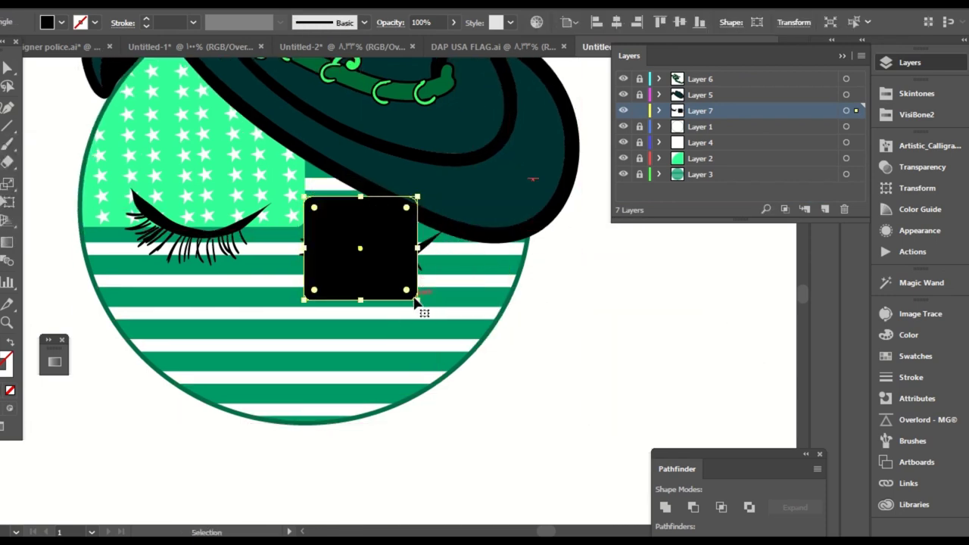
Resize the black rounded rectangle, tilt it slightly clockwise over the right eye and place a copy of it over the left eye.
left_click_drag(419, 303, 399, 292)
left_click_drag(439, 319, 430, 327)
left_click_drag(410, 274, 231, 274)
Fill both rounded rectangles with pale lavender (ccccff) and set their blending mode to Multiply.
left_click(520, 301)
left_click(353, 279, "shift")
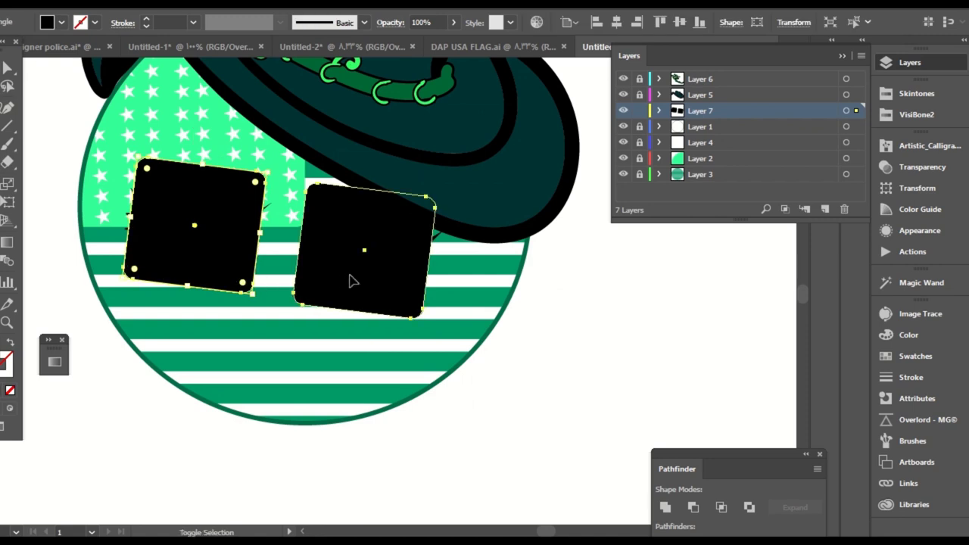
left_click(916, 115)
left_click(843, 171)
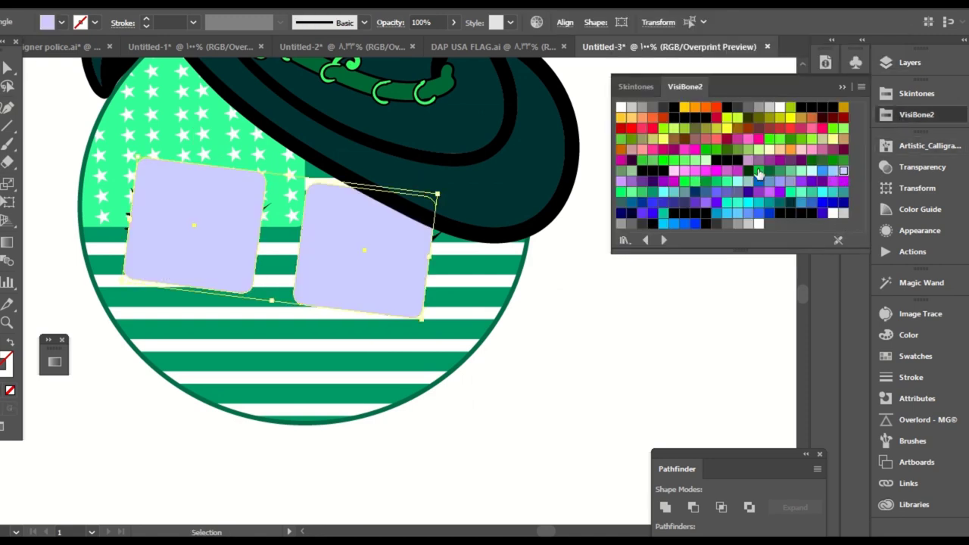
left_click(416, 20)
left_click(267, 41)
left_click(266, 104)
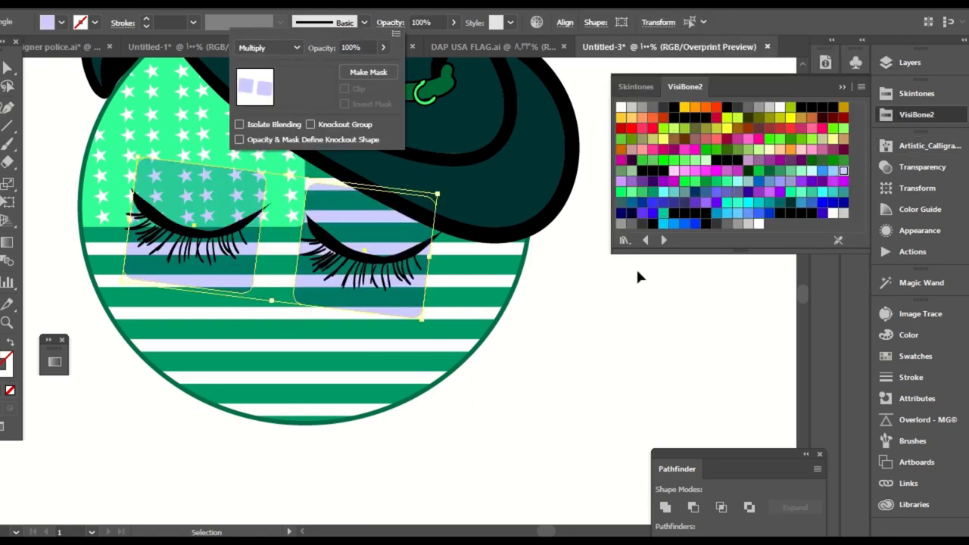
left_click(650, 321)
Copy both lavender lenses and paste the copies in front, exactly over the originals.
key("ctrl+minus")
key("a")
left_click(355, 243)
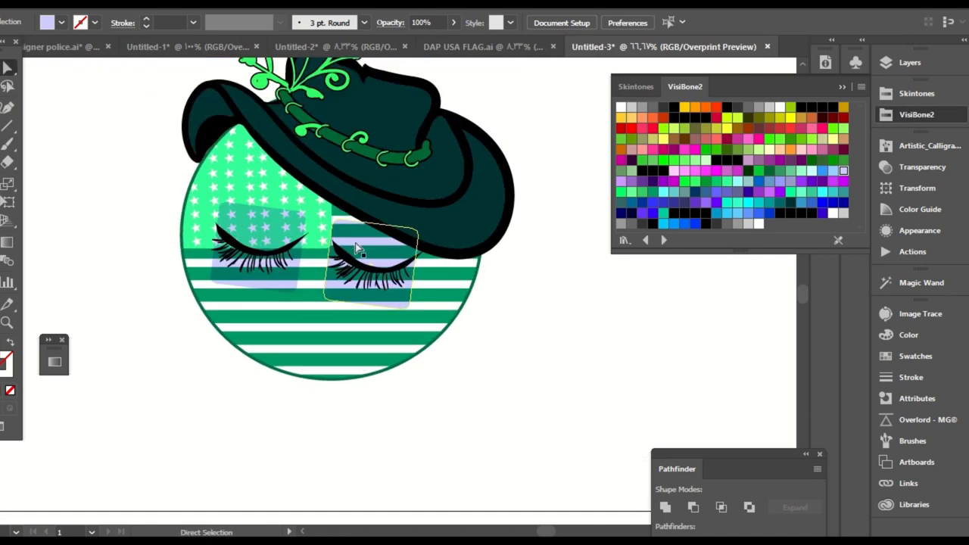
left_click(275, 221, "shift")
left_click(367, 247)
left_click(285, 241, "shift")
key("ctrl+c")
key("ctrl+f")
left_click(594, 311)
Set the blending mode of the two front lens copies to Normal.
key("v")
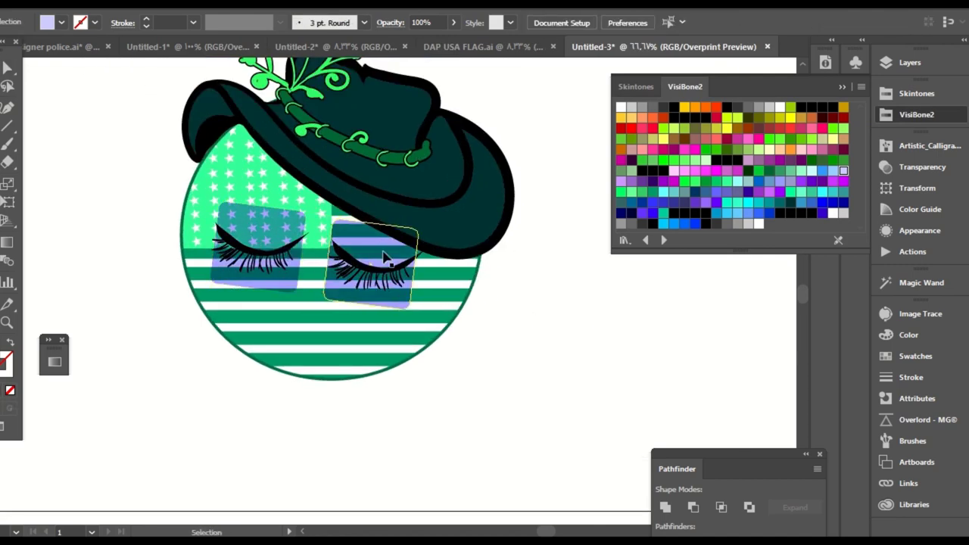
left_click(384, 259)
left_click(271, 234, "shift")
left_click(452, 23)
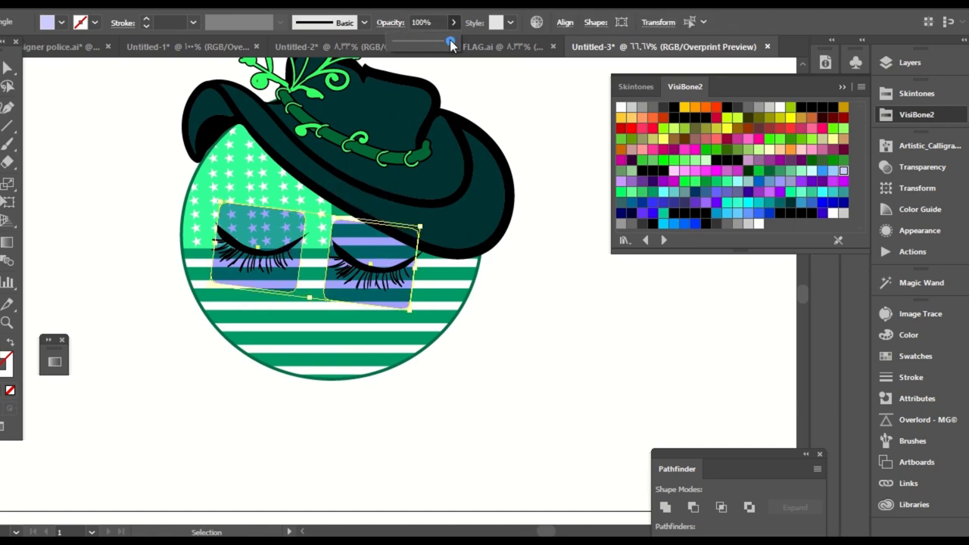
left_click(571, 156)
left_click(362, 251)
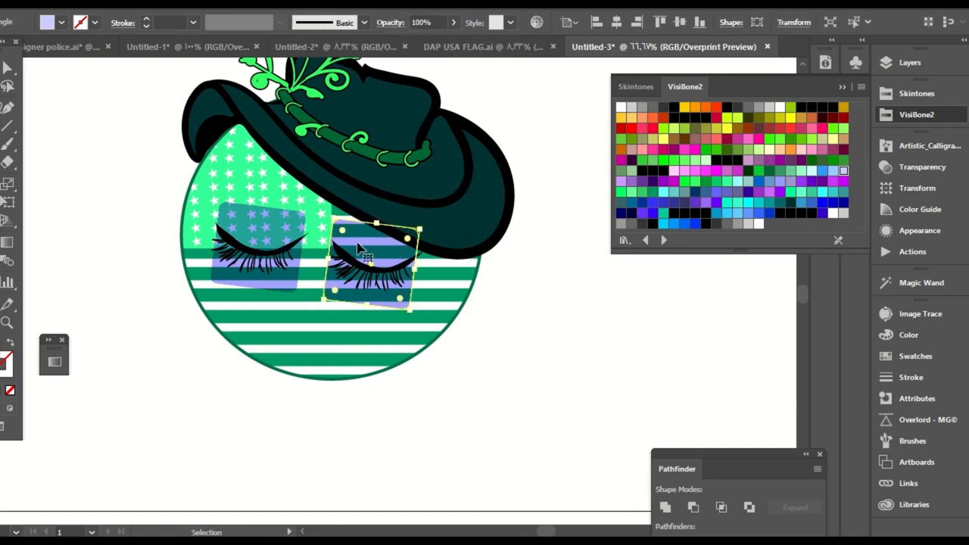
left_click(258, 242, "shift")
left_click(391, 22)
left_click(268, 48)
left_click(261, 61)
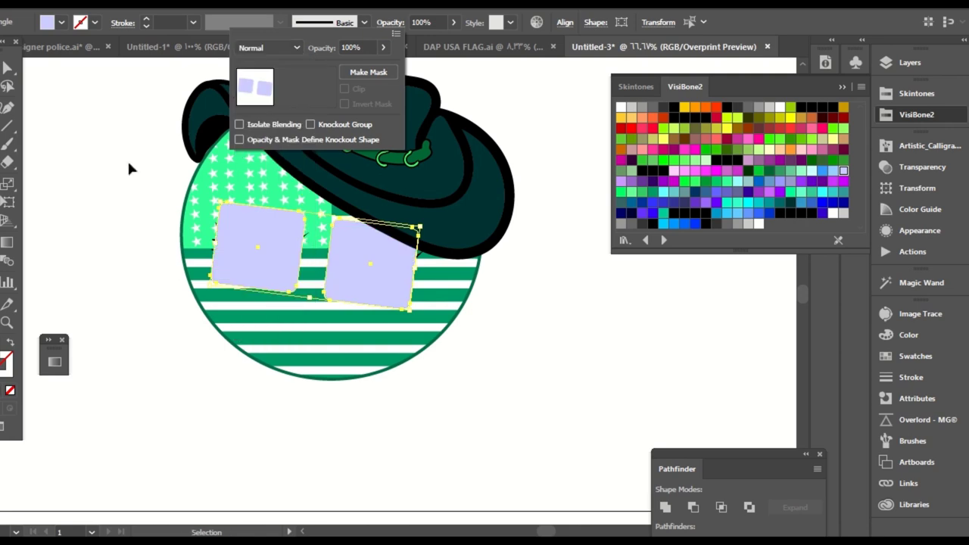
Give both front lens copies a black 6 pt stroke aligned to the outside.
left_click(3, 371)
left_click(9, 388)
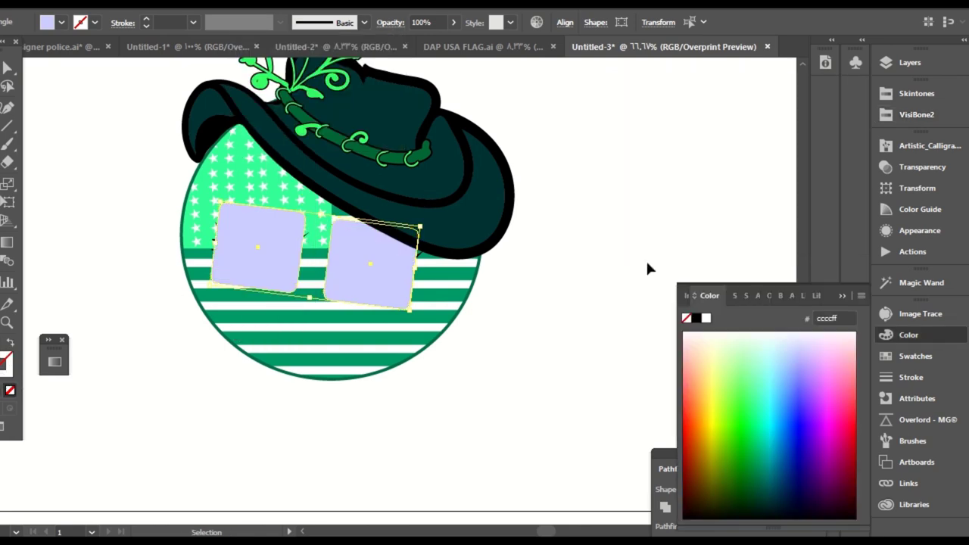
left_click(697, 319)
left_click(899, 377)
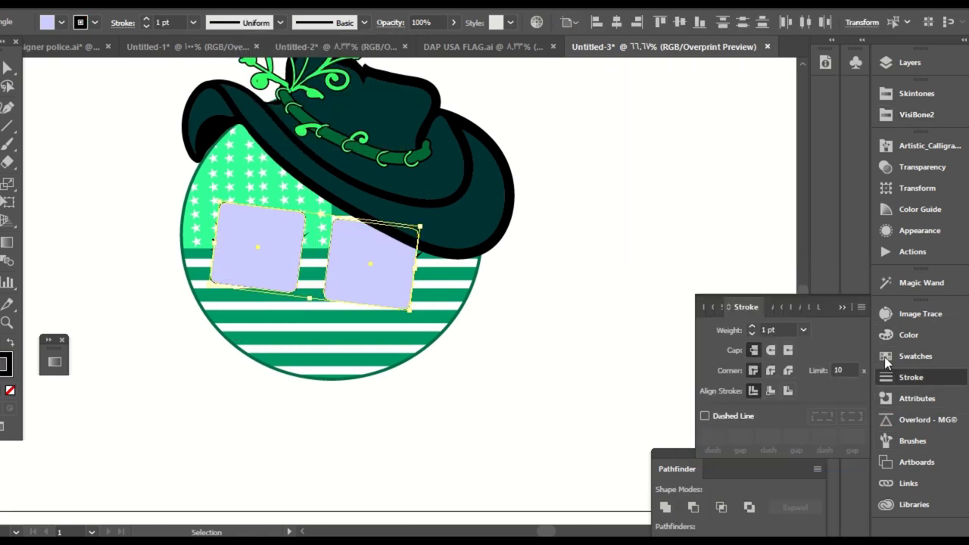
left_click(803, 330)
left_click(803, 330)
left_click(788, 390)
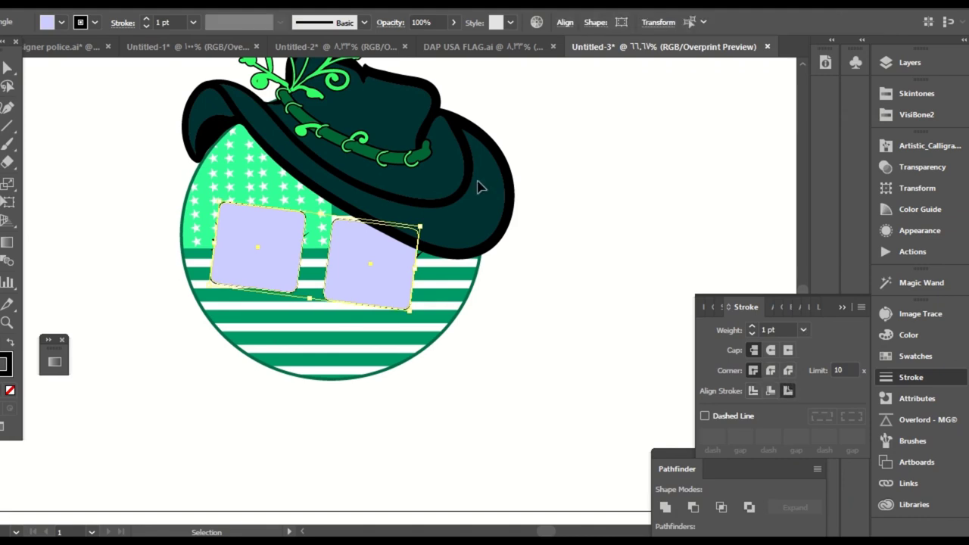
left_click(193, 22)
left_click(216, 168)
Remove the fill from the two front lens copies, leaving only their black outlines as glasses frames.
left_click(2, 357)
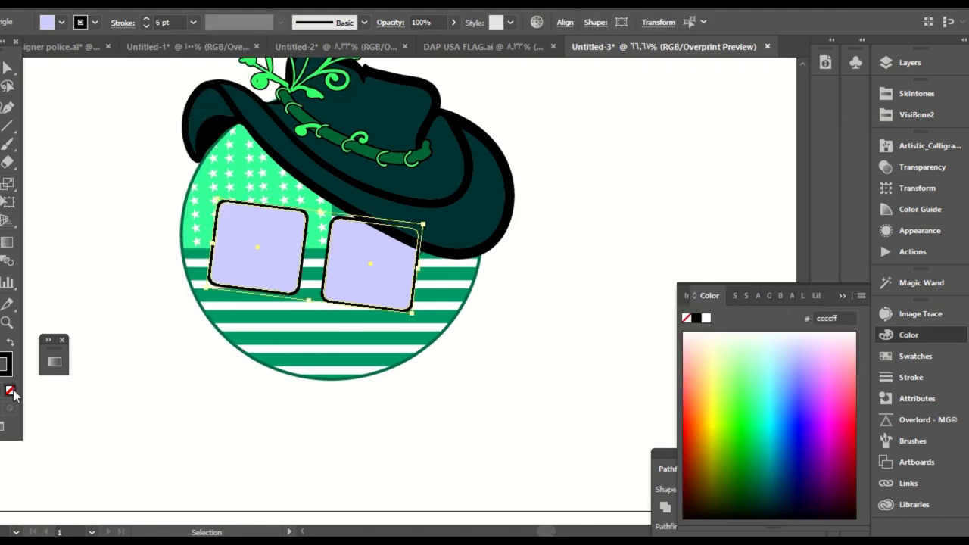
left_click(10, 390)
key("a")
left_click(620, 208)
Lock Layer 7, add a new layer directly above it and set a 3 pt. Round brush with a 1 pt stroke.
left_click(908, 63)
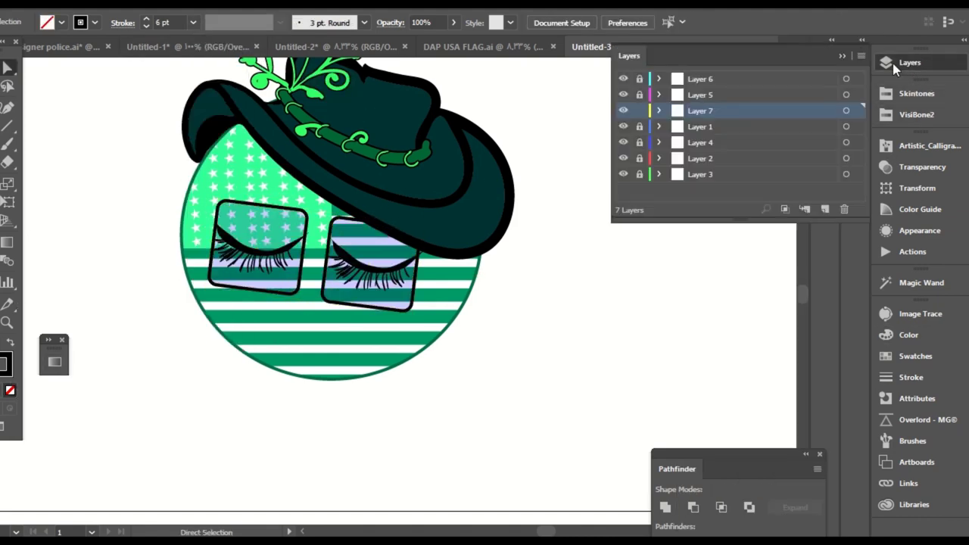
left_click(825, 209)
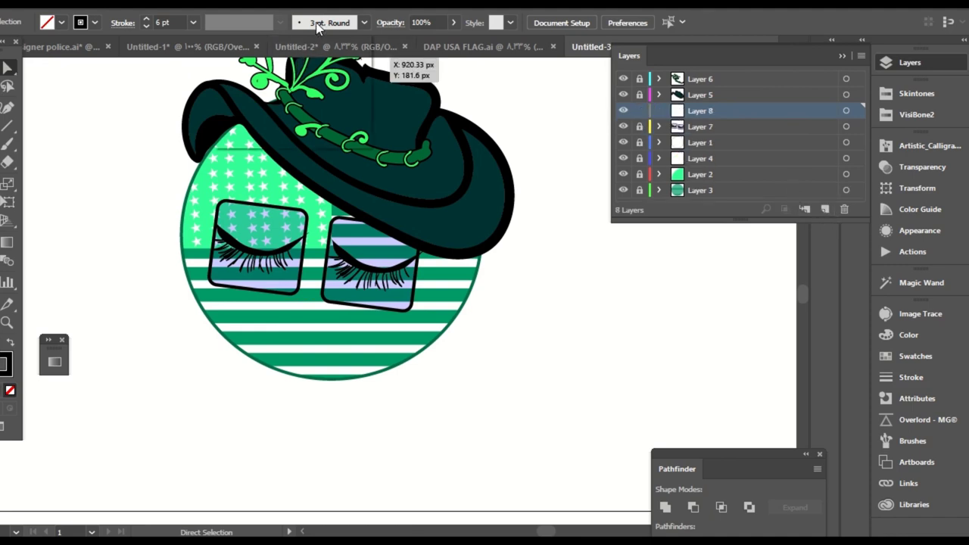
left_click(363, 22)
left_click(235, 59)
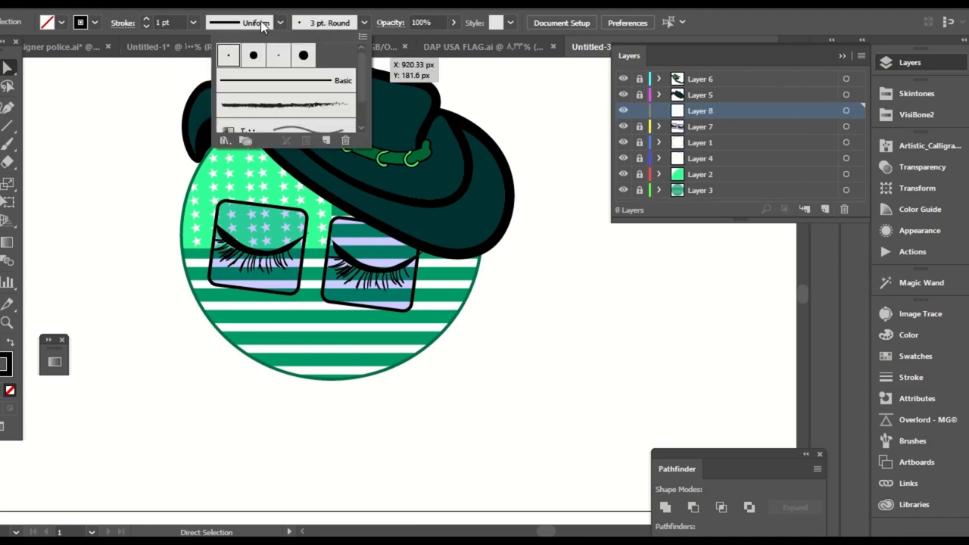
left_click(309, 19)
Scribble thin black brush strokes across the lashes and lids inside both lenses.
left_click(7, 144)
mouse_move(392, 241)
left_mouse_down()
mouse_move(348, 257)
mouse_move(405, 275)
mouse_move(379, 286)
left_mouse_up()
key("space")
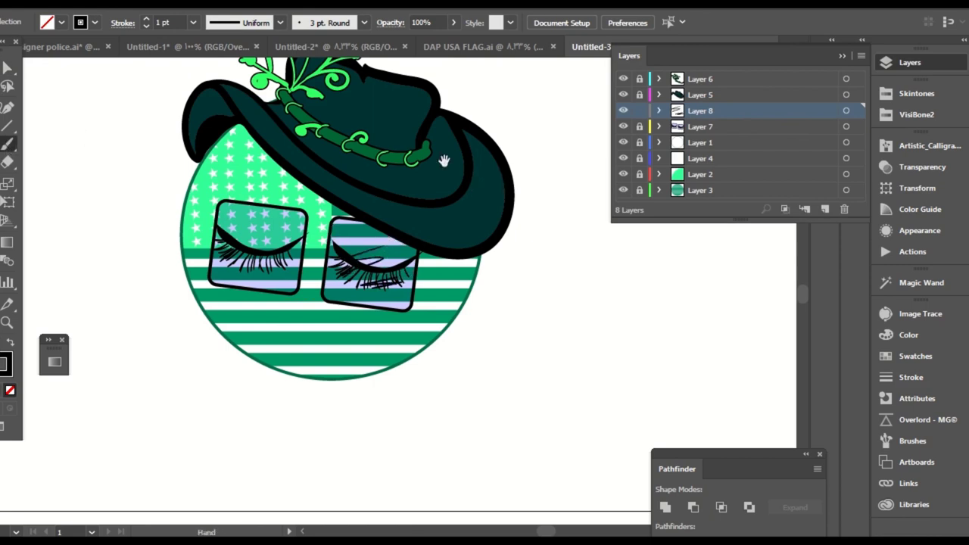
left_click_drag(444, 158, 462, 175)
mouse_move(301, 245)
left_mouse_down()
mouse_move(251, 264)
mouse_move(308, 275)
left_mouse_up()
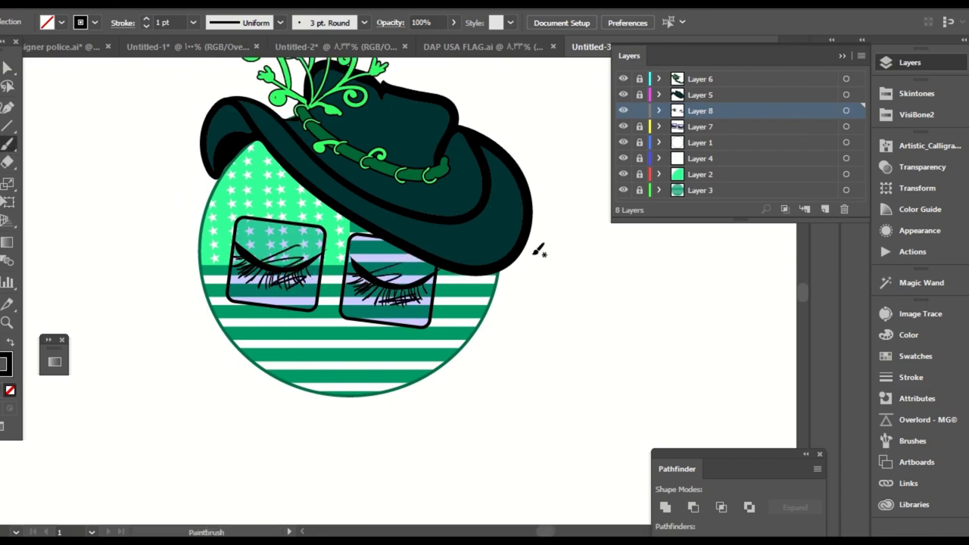
Recolour the scribbles in both lenses with a blue stroke and set their blending mode to Multiply.
key("v")
left_click_drag(443, 240, 301, 295)
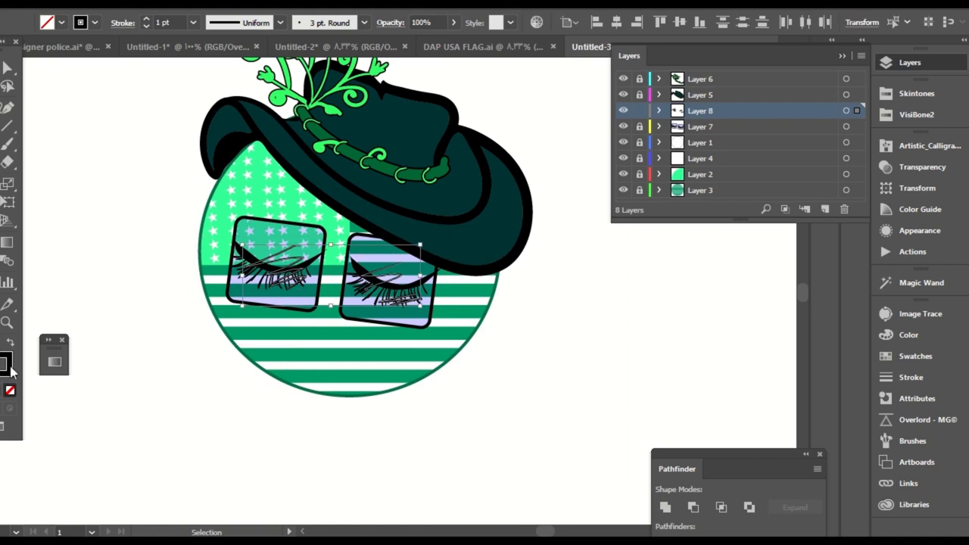
left_click(955, 333)
left_click(916, 114)
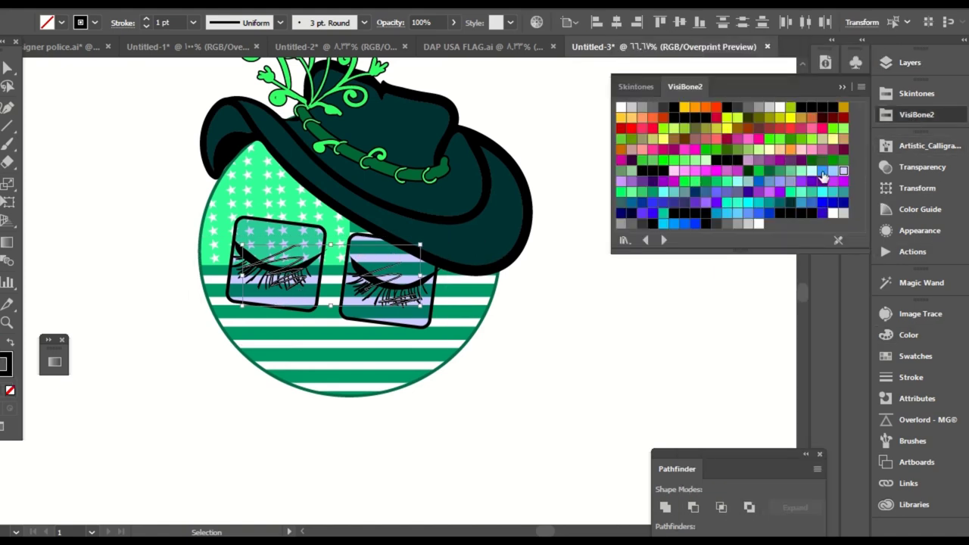
left_click(822, 171)
left_click(386, 25)
left_click(259, 52)
left_click(266, 100)
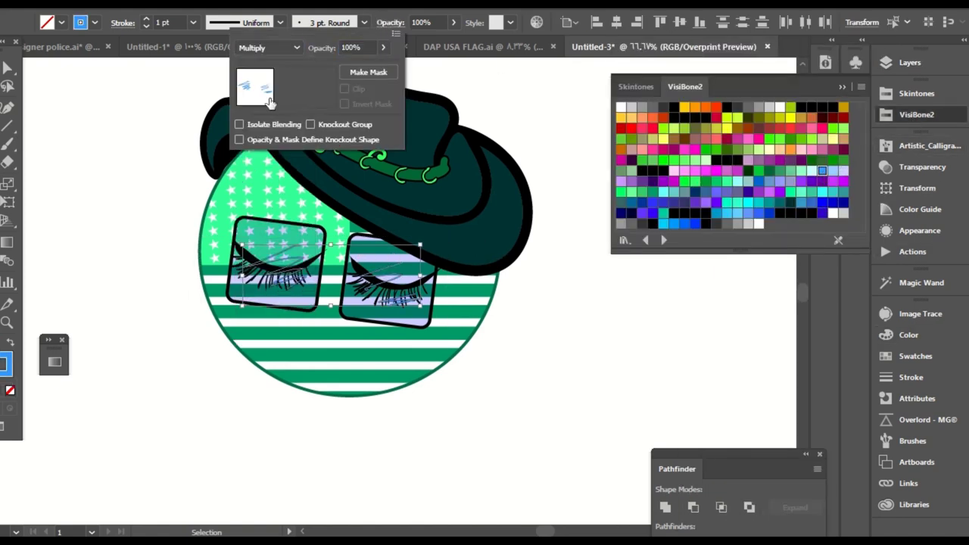
left_click(588, 314)
Paint a black 8 pt glasses temple from the right lens outward to the circle's right edge.
key("space")
left_click_drag(549, 293, 506, 281)
key("ctrl+minus")
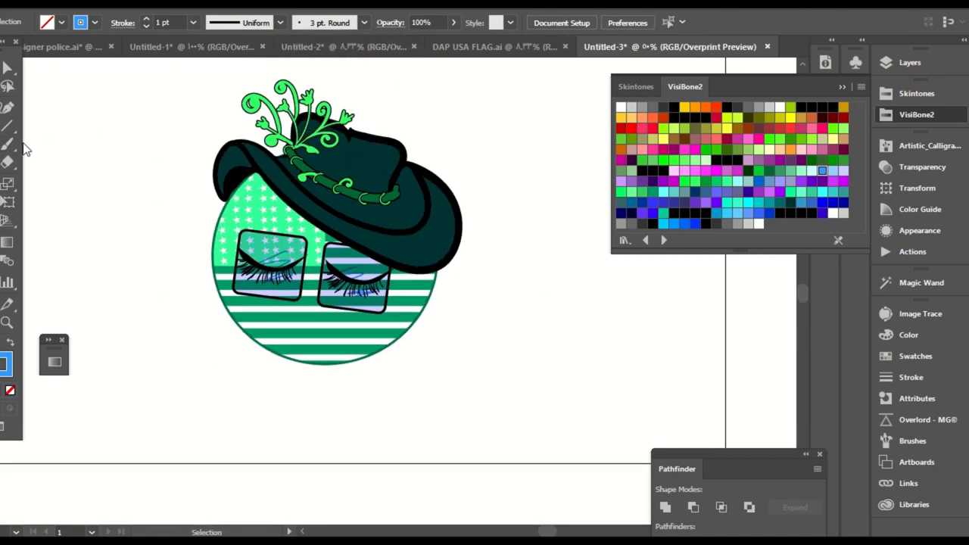
left_click(7, 144)
left_click(674, 106)
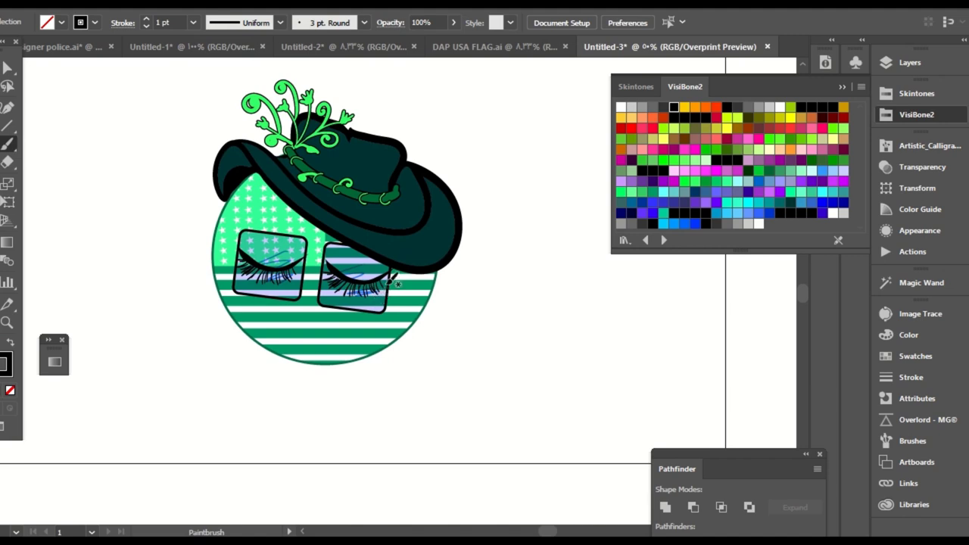
left_click(193, 22)
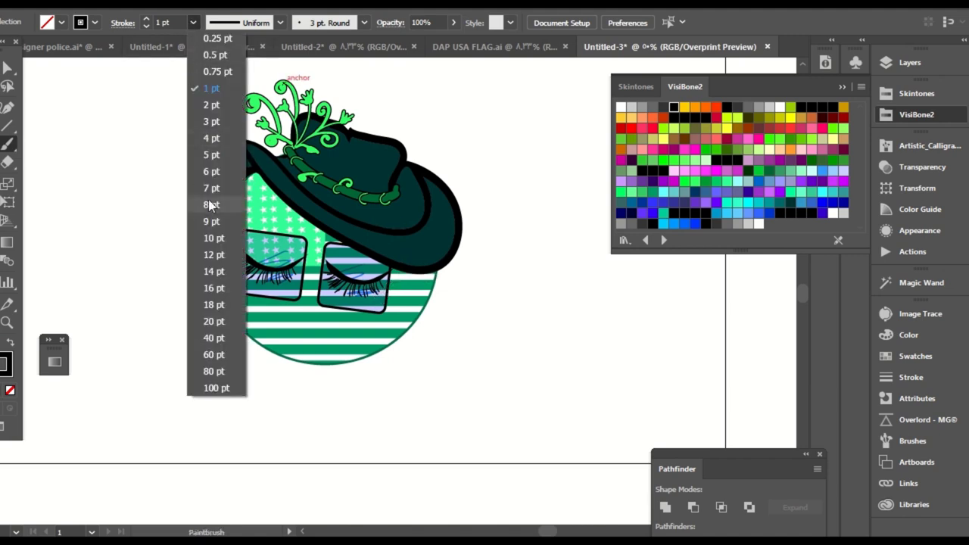
left_click(216, 205)
left_click_drag(390, 288, 449, 274)
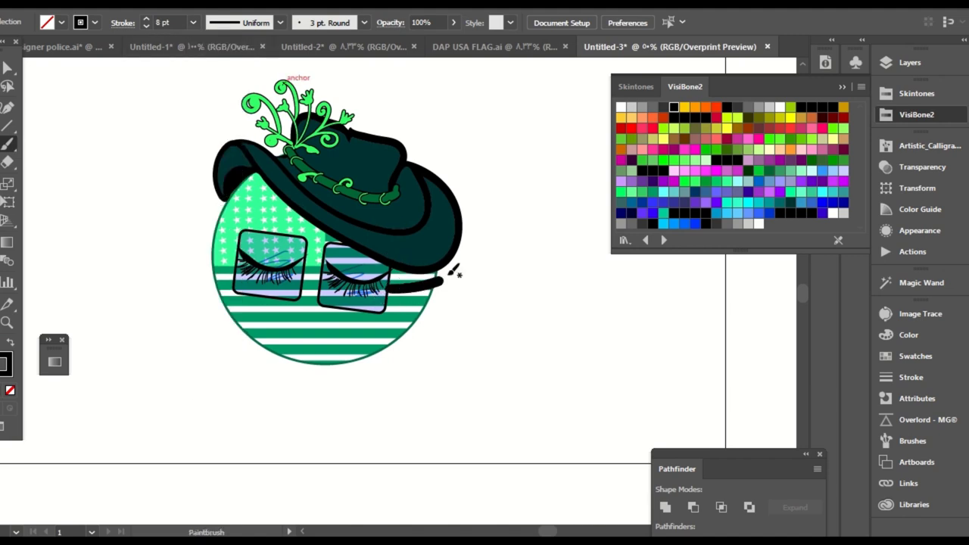
left_click_drag(218, 215, 235, 250)
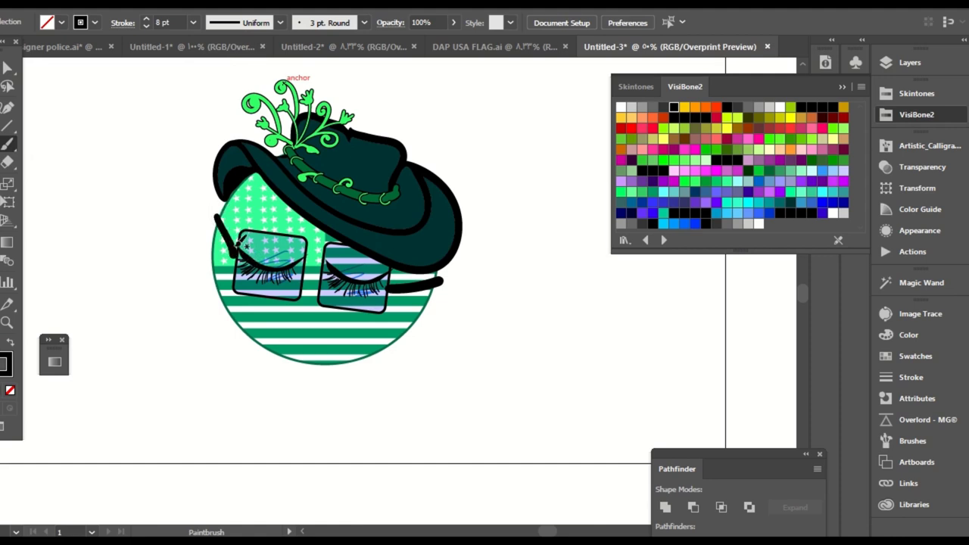
key("ctrl+z")
left_click_drag(218, 217, 235, 255)
key("ctrl+z")
Paint the curved left glasses temple from under the hat brim to the left lens and the short bridge between the lenses.
left_click_drag(219, 214, 236, 254)
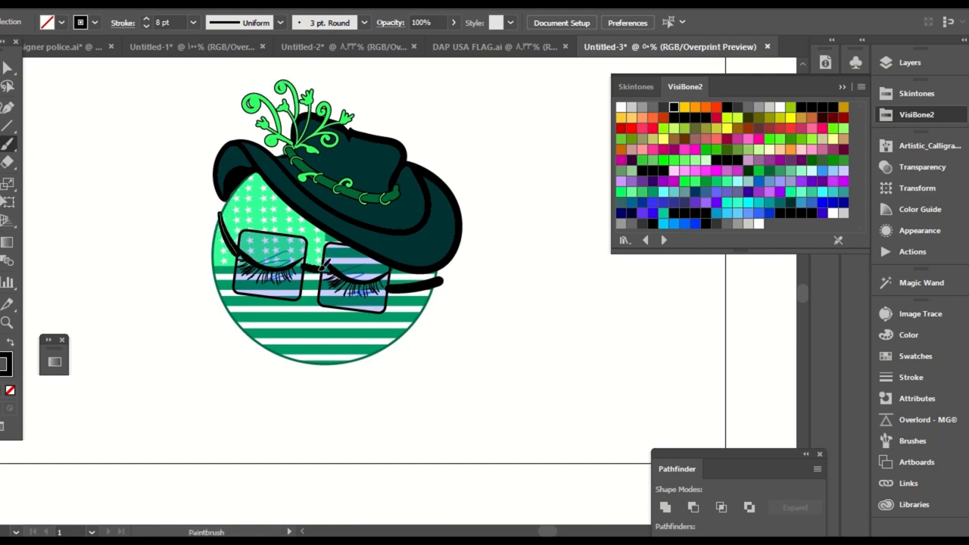
key("a")
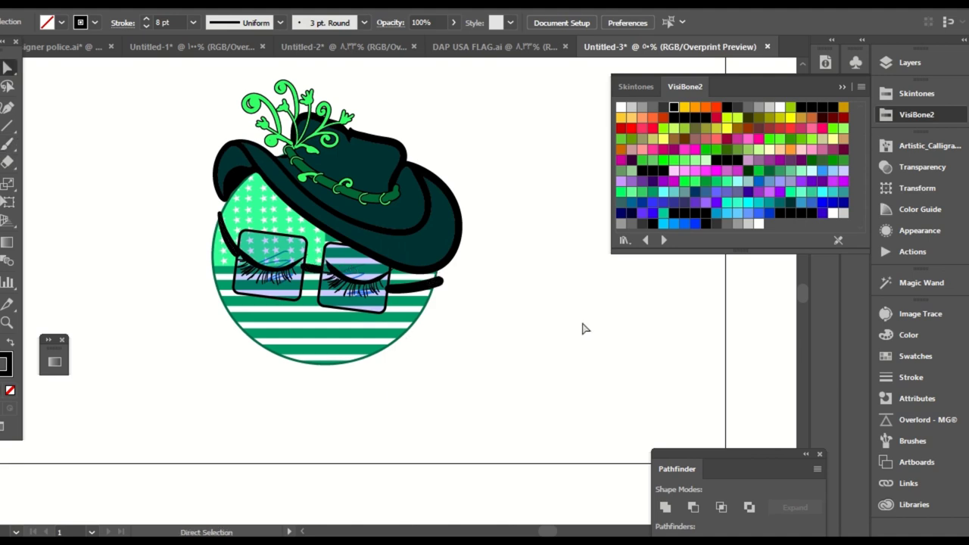
Lock Layer 8 and add a new empty layer directly above it.
key("ctrl+minus")
key("ctrl+minus")
left_click(908, 63)
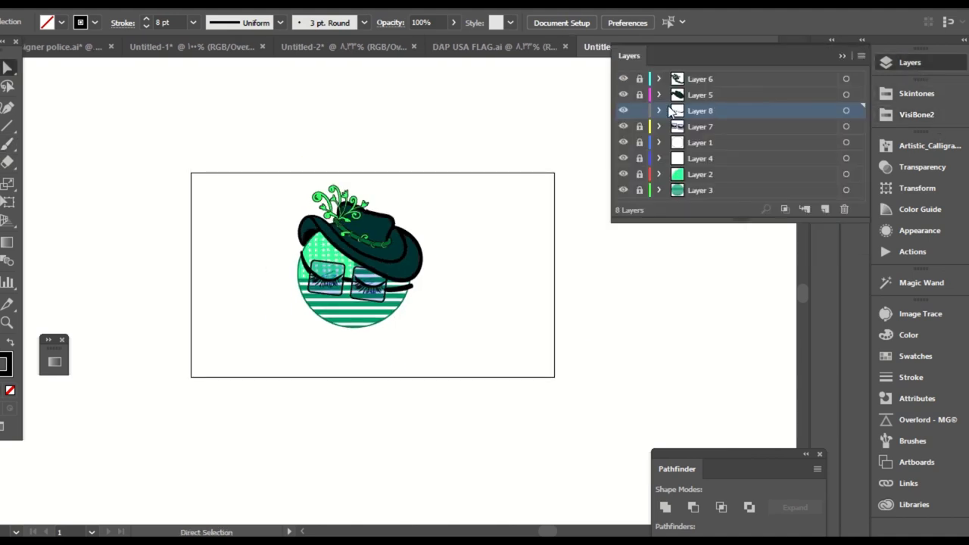
left_click(825, 209)
left_click_drag(494, 258, 469, 213)
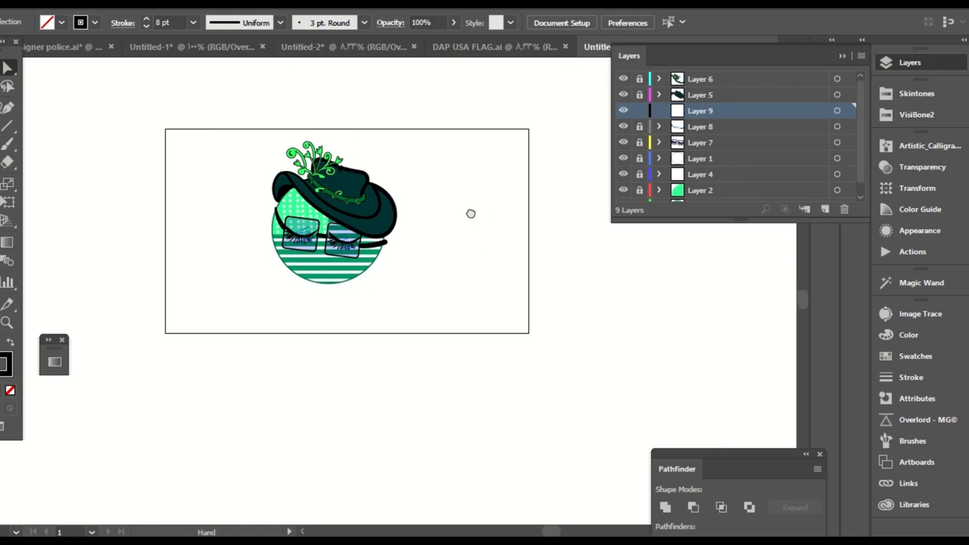
key("b")
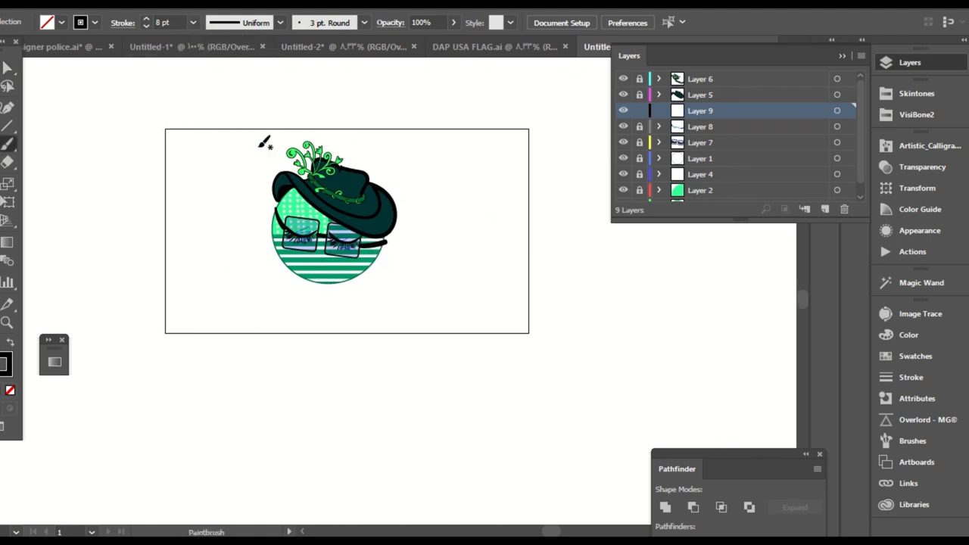
left_click(195, 23)
left_click(216, 337)
left_click_drag(347, 246, 384, 274)
key("ctrl+z")
Paint a black 18 pt arm from the circle's lower right across the right lens, ending in a hand with spread fingers.
left_click(194, 23)
left_click(215, 304)
mouse_move(346, 241)
left_mouse_down()
mouse_move(383, 265)
mouse_move(347, 250)
mouse_move(357, 257)
mouse_move(381, 262)
left_mouse_up()
key("ctrl+z")
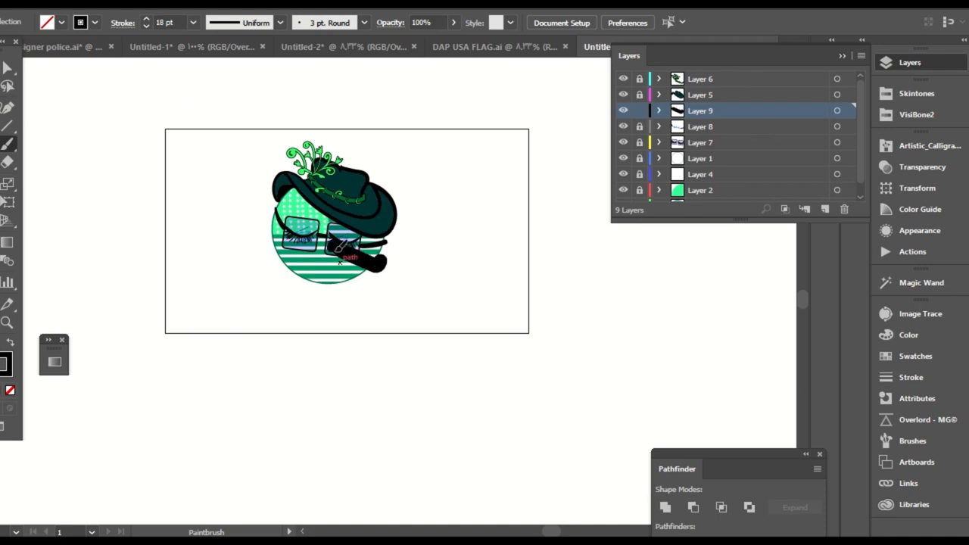
mouse_move(334, 242)
left_mouse_down()
mouse_move(329, 232)
mouse_move(317, 248)
mouse_move(344, 233)
left_mouse_up()
key("v")
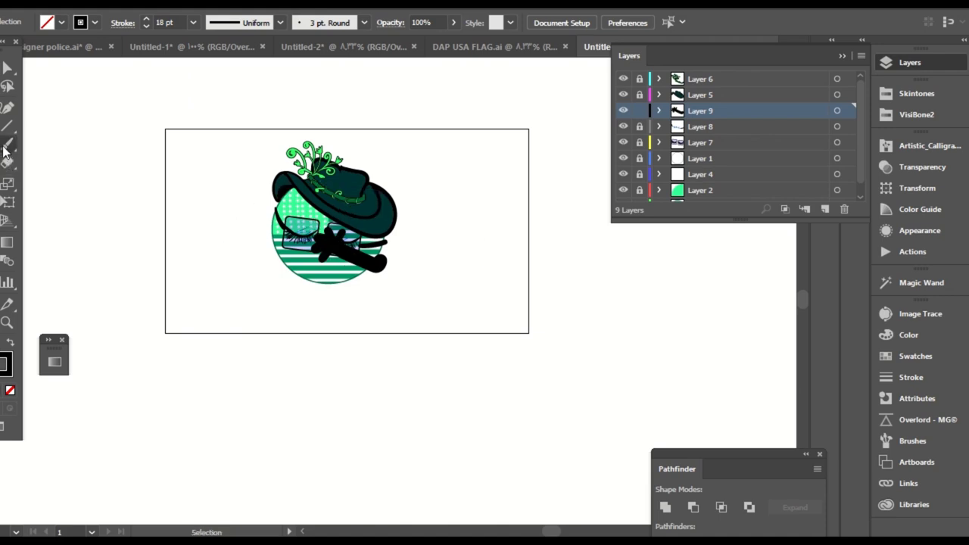
Paint a raised black 18 pt arm outward from the circle's left edge, ending in an open hand with spread fingers.
left_click(8, 144)
left_click_drag(227, 204, 272, 225)
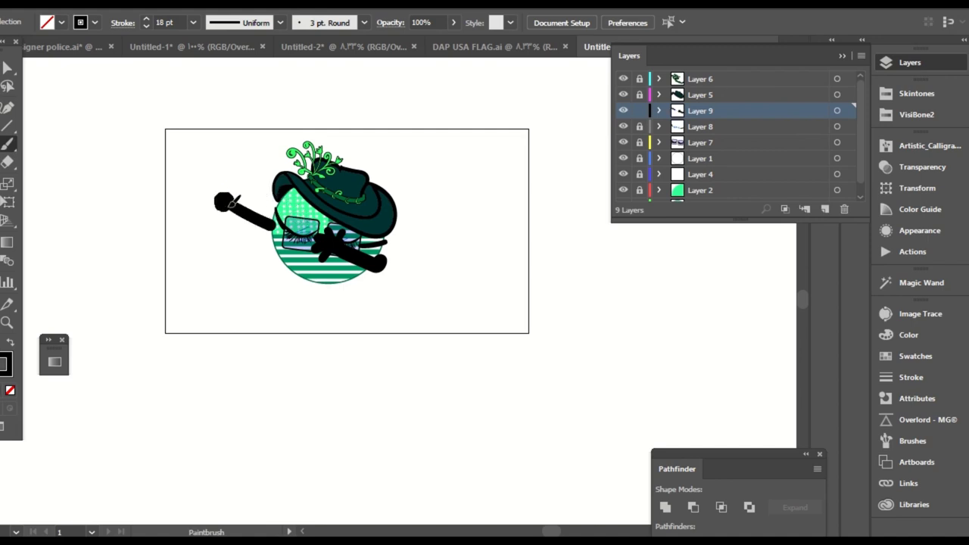
mouse_move(223, 200)
left_mouse_down()
mouse_move(218, 183)
mouse_move(198, 202)
mouse_move(236, 186)
left_mouse_up()
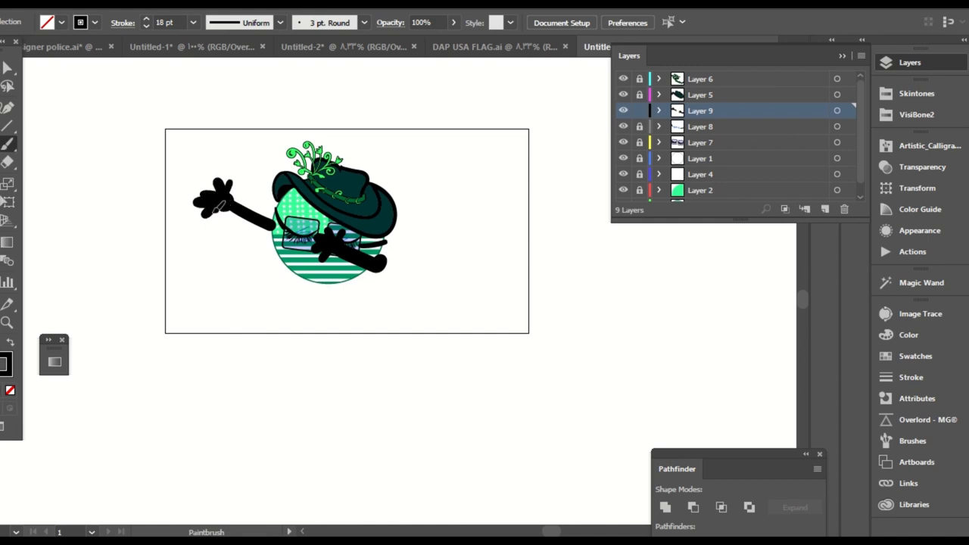
key("a")
key("ctrl+plus")
key("ctrl+plus")
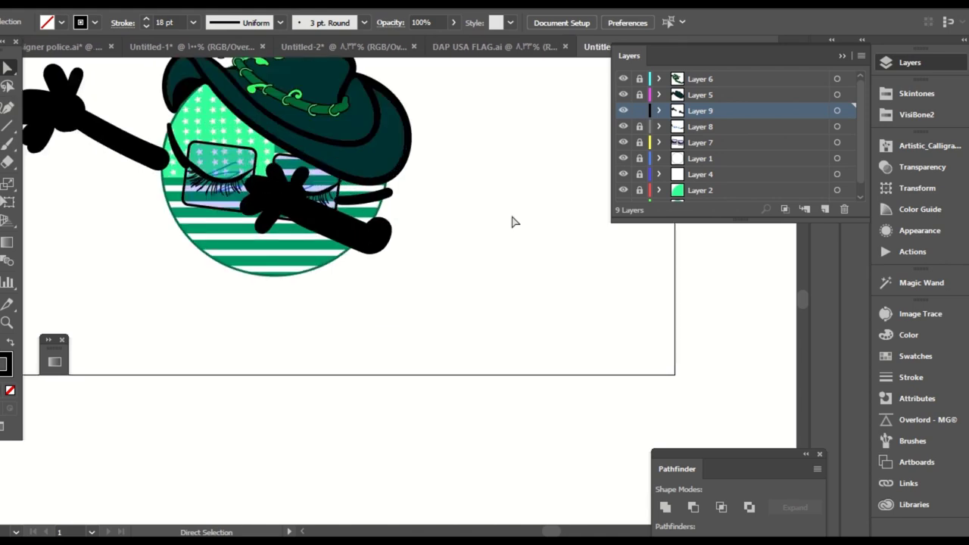
scroll(522, 218, "down", 3)
key("ctrl+minus")
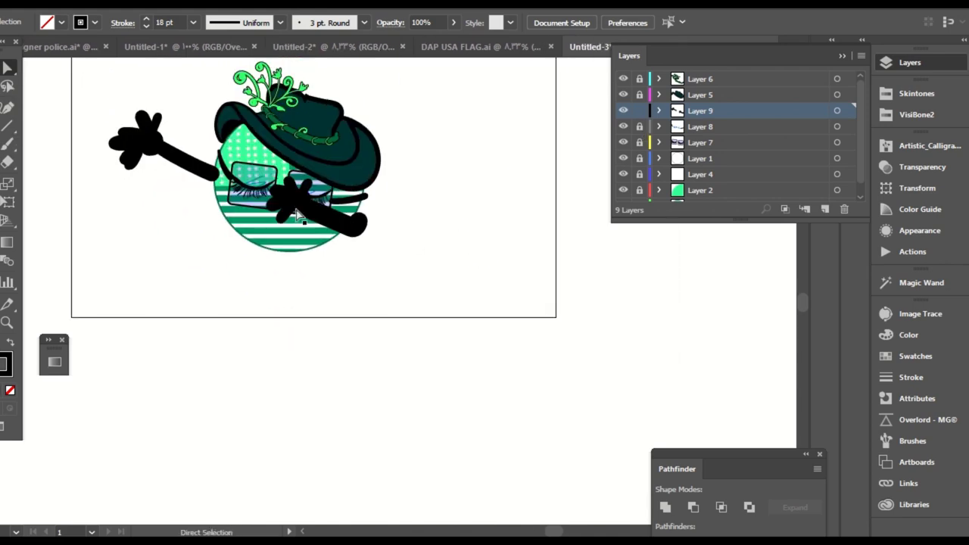
left_click(6, 144)
mouse_move(351, 260)
left_mouse_down()
mouse_move(325, 248)
mouse_move(261, 280)
mouse_move(255, 327)
mouse_move(287, 373)
left_mouse_up()
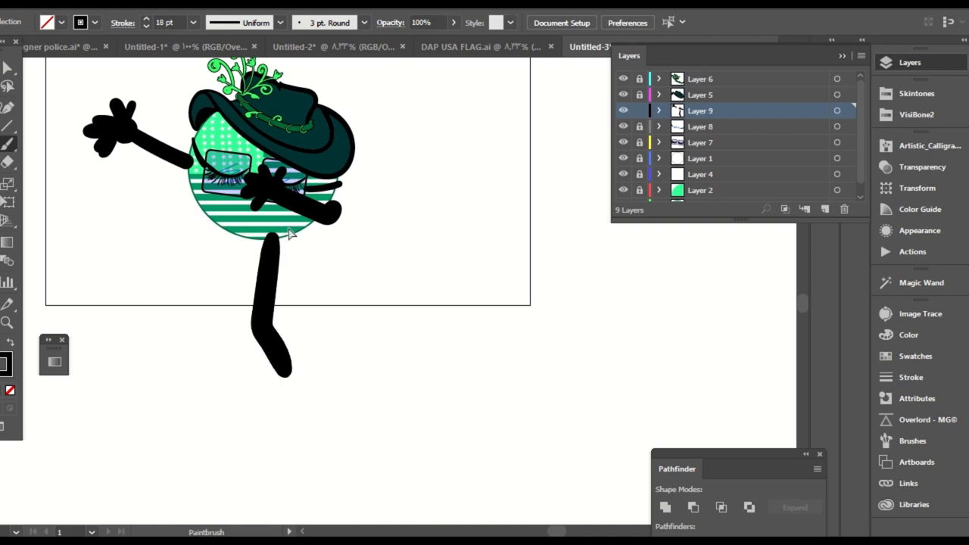
key("ctrl+z")
mouse_move(306, 254)
left_mouse_down()
mouse_move(296, 233)
mouse_move(261, 227)
mouse_move(250, 292)
mouse_move(257, 289)
left_mouse_up()
mouse_move(225, 198)
left_mouse_down()
mouse_move(155, 264)
mouse_move(177, 337)
mouse_move(168, 361)
left_mouse_up()
key("ctrl+z")
key("ctrl+z")
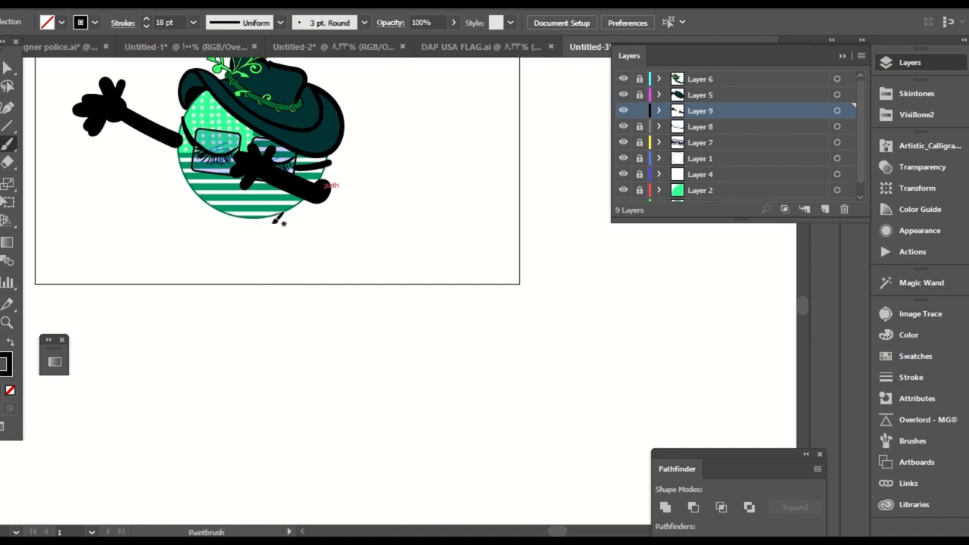
Paint two bent black 18 pt legs with feet below the circle, both feet pointing to the right.
mouse_move(266, 207)
left_mouse_down()
mouse_move(266, 301)
mouse_move(319, 338)
left_mouse_up()
mouse_move(227, 194)
left_mouse_down()
mouse_move(180, 245)
mouse_move(159, 341)
left_mouse_up()
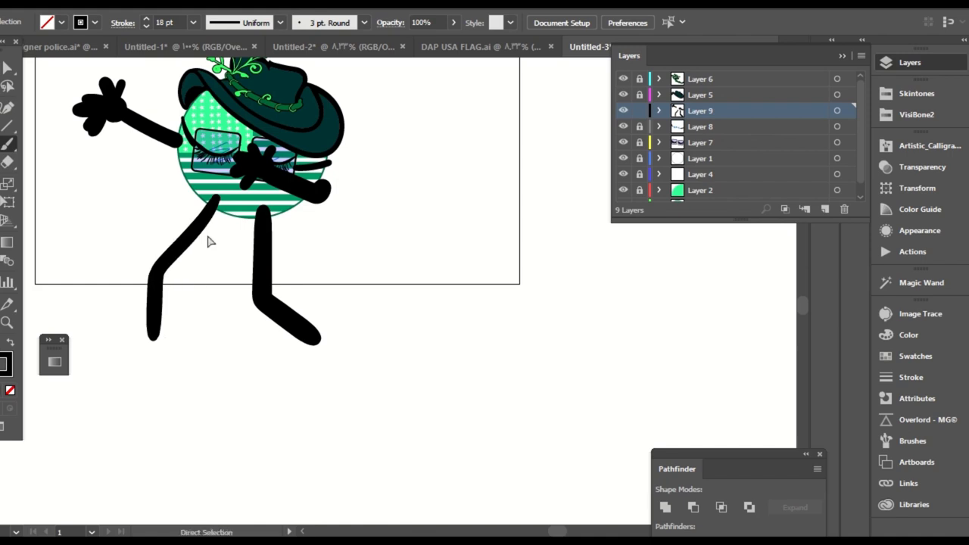
key("ctrl+z")
mouse_move(205, 191)
left_mouse_down()
mouse_move(188, 262)
mouse_move(215, 314)
left_mouse_up()
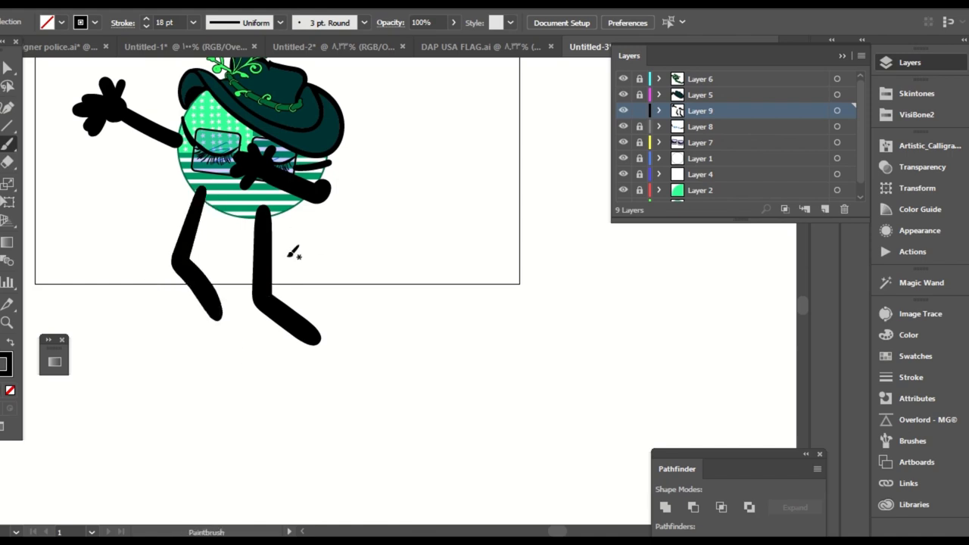
Rotate the right leg outward so its foot lies flatter and farther from the body.
key("v")
left_click(314, 331)
mouse_move(335, 353)
left_mouse_down()
mouse_move(352, 334)
mouse_move(306, 298)
left_mouse_up()
left_click(363, 371)
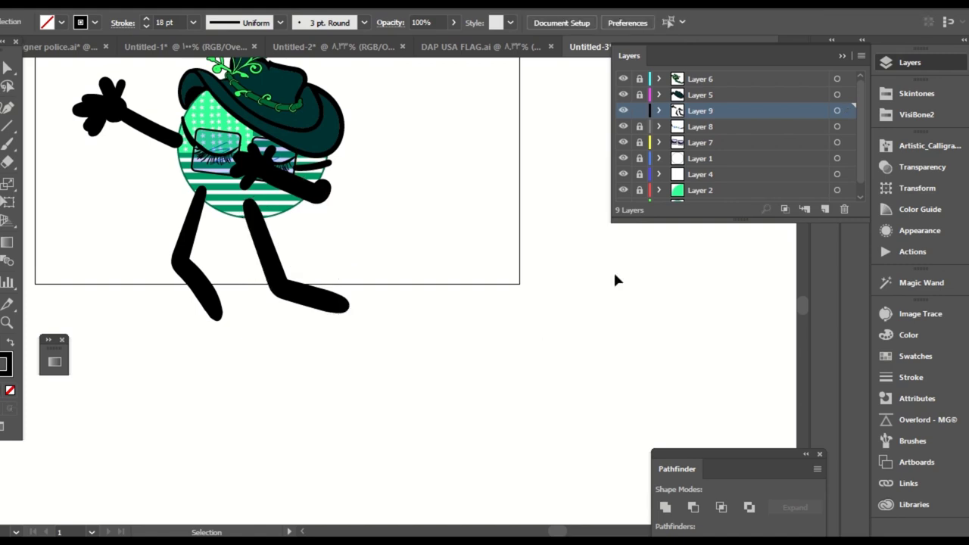
key("ctrl+minus")
key("ctrl+minus")
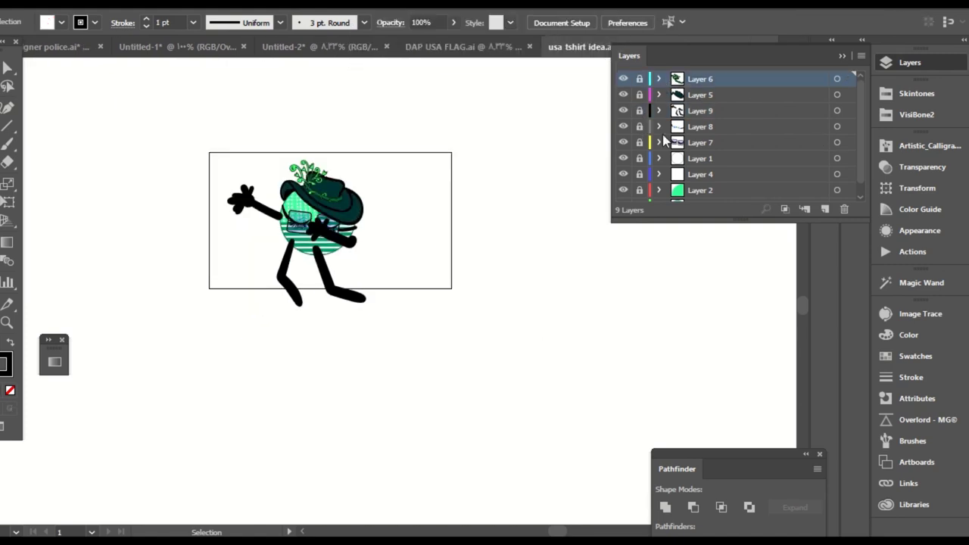
key("ctrl+plus")
key("ctrl+plus")
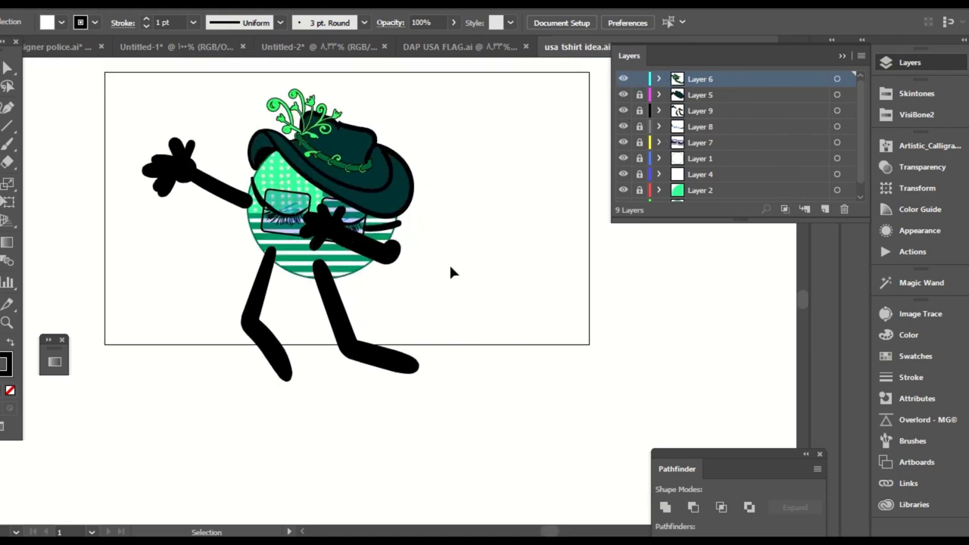
left_click(623, 78)
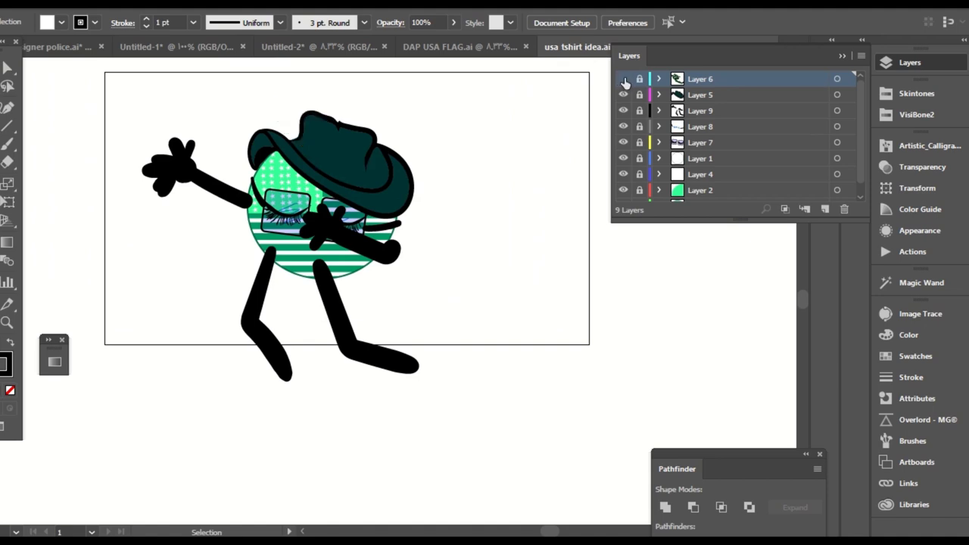
left_click(623, 79)
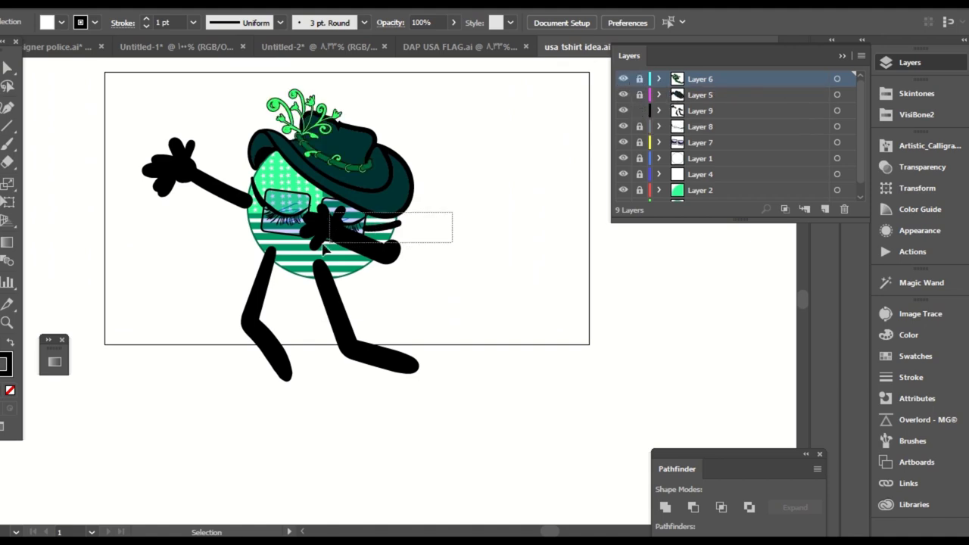
Expand the appearance of the black arm and hand across the right lens and unite the pieces into one shape.
left_click(389, 239)
left_click(455, 247)
left_click_drag(449, 184, 356, 259)
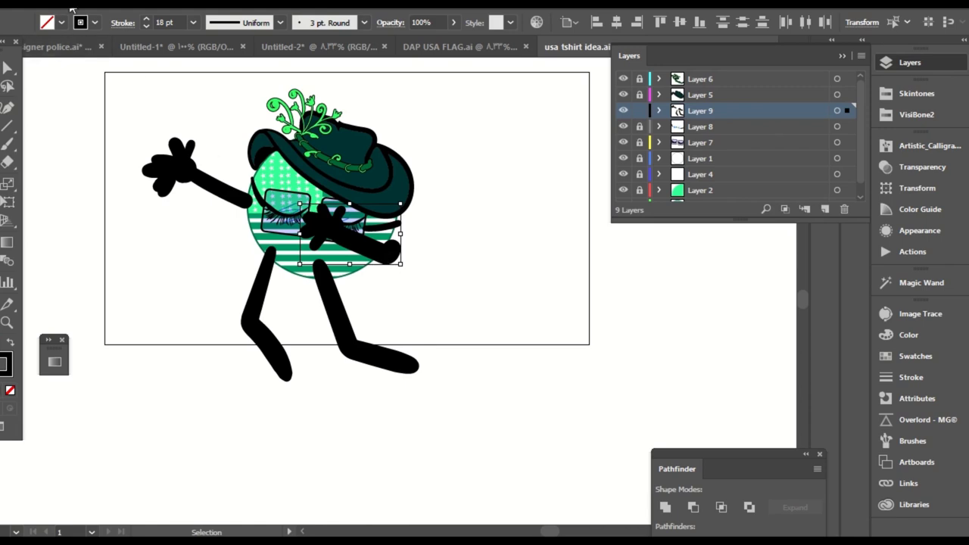
left_click(106, 4)
left_click(198, 160)
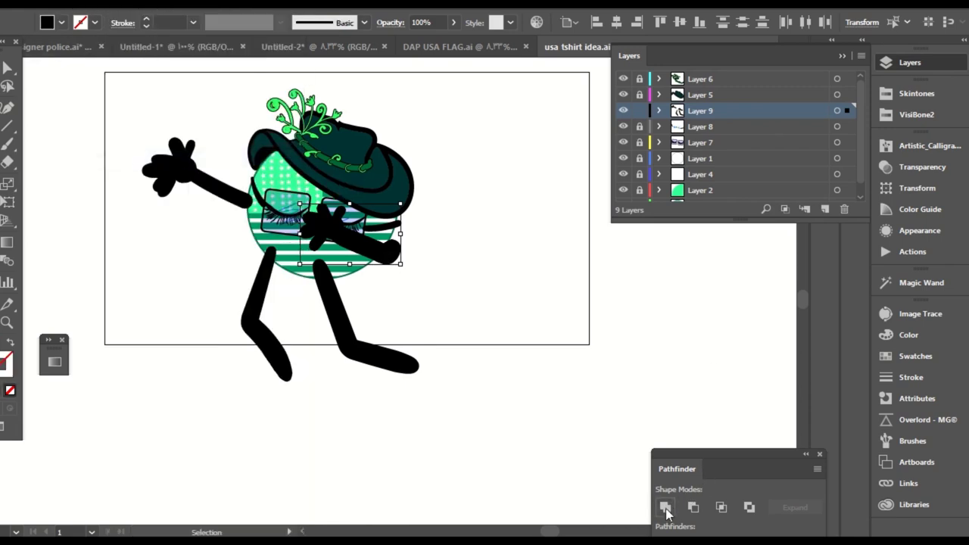
left_click(515, 281)
Fill the united arm over the right lens with a mint green VisiBone2 swatch.
left_click(394, 250)
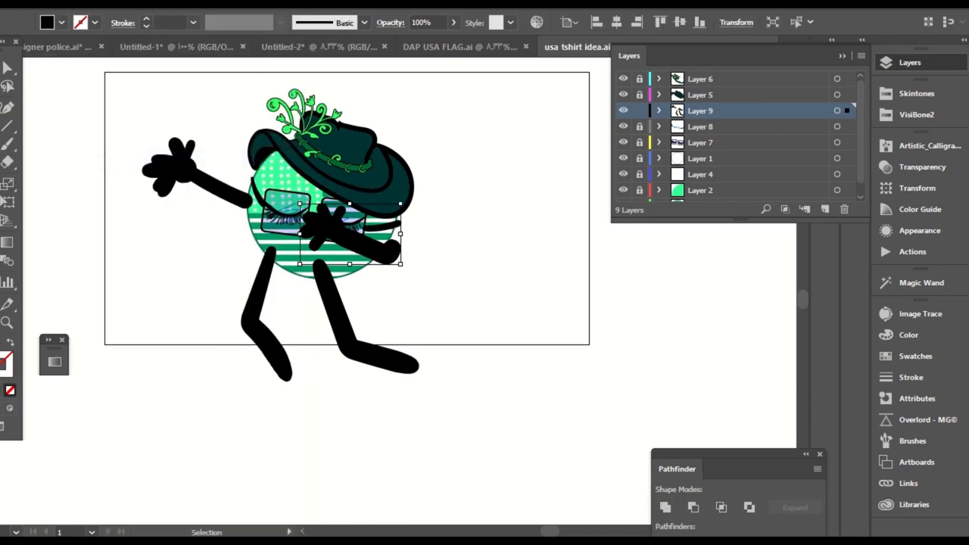
left_click(908, 334)
left_click(898, 119)
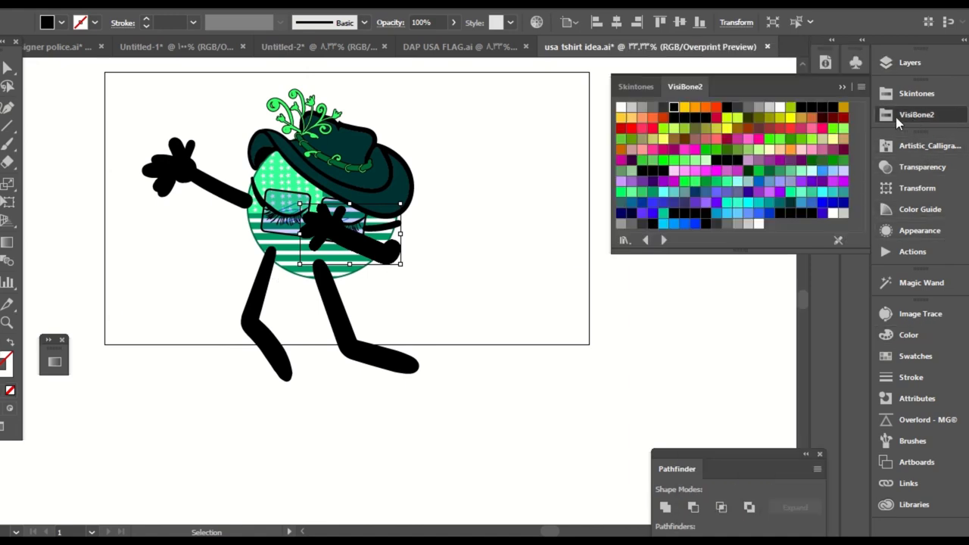
left_click(694, 184)
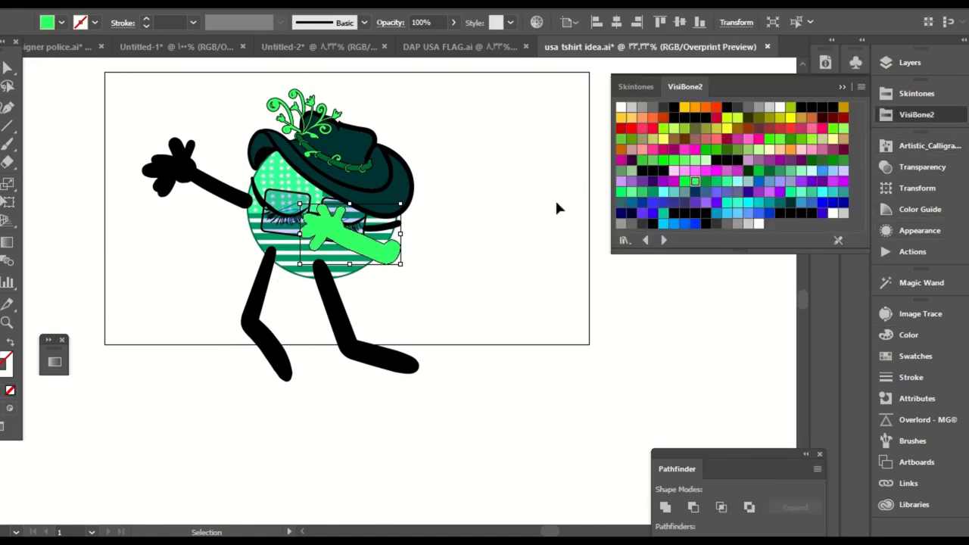
left_click(724, 184)
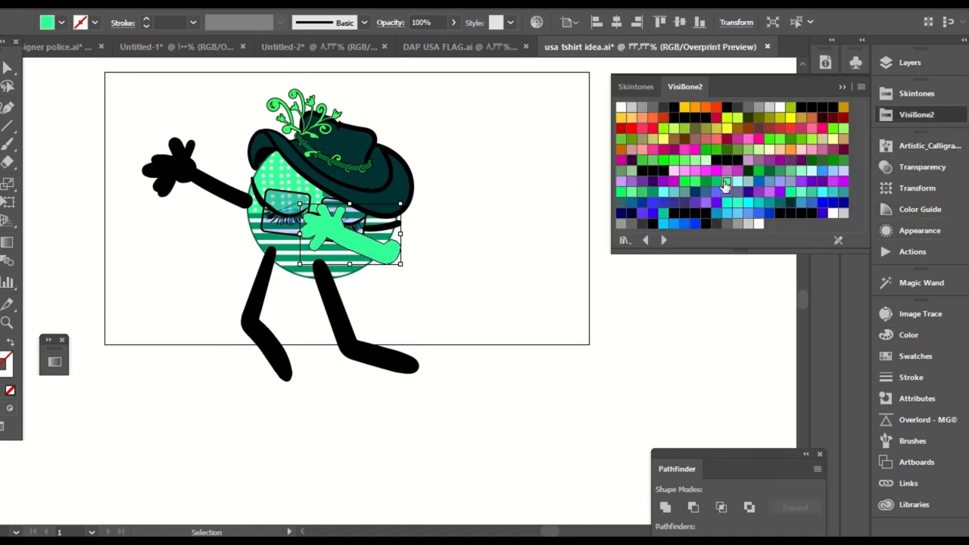
Give the mint green arm a black 4 pt outline aligned to the outside.
left_click(193, 22)
left_click(225, 136)
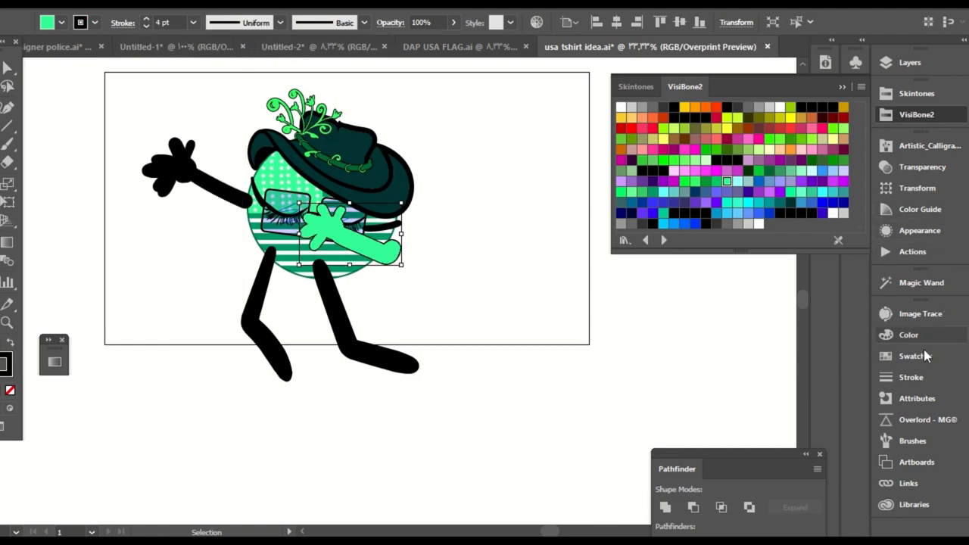
left_click(911, 377)
left_click(787, 389)
left_click(523, 217)
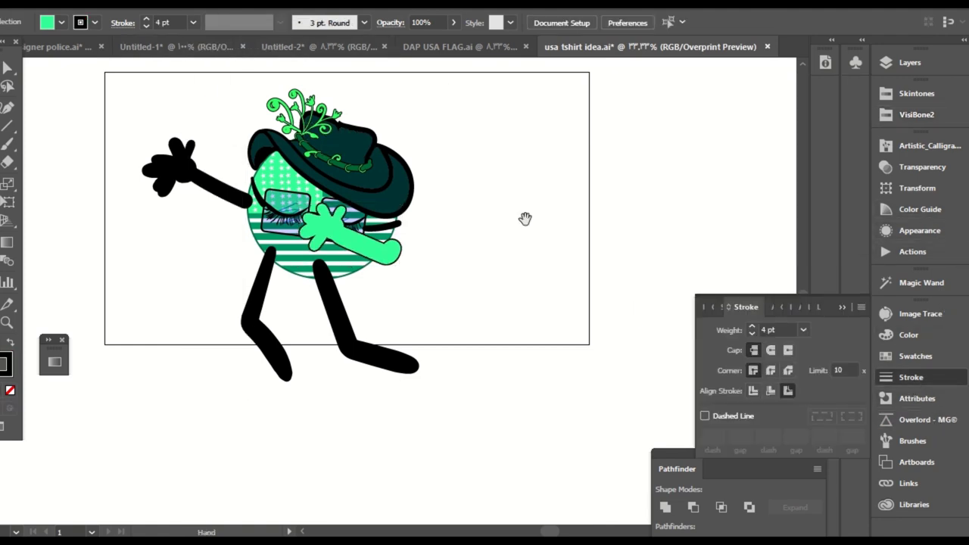
Retouch the green arm's outline with the Pencil tool at the notch beside its rounded shoulder end.
left_click_drag(523, 218, 588, 248)
key("ctrl+equal")
key("ctrl+equal")
key("ctrl+equal")
left_click_drag(533, 158, 490, 166)
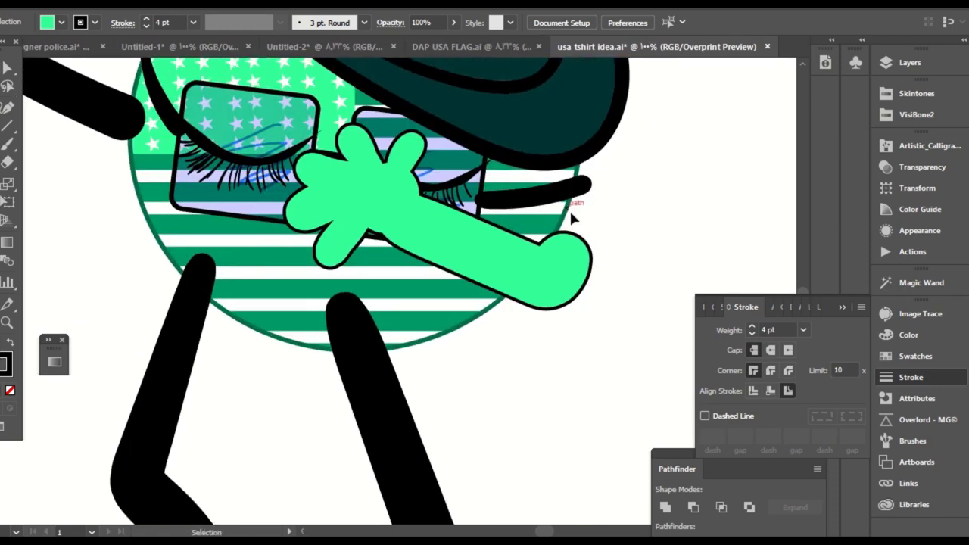
key("a")
left_click(547, 247)
key("n")
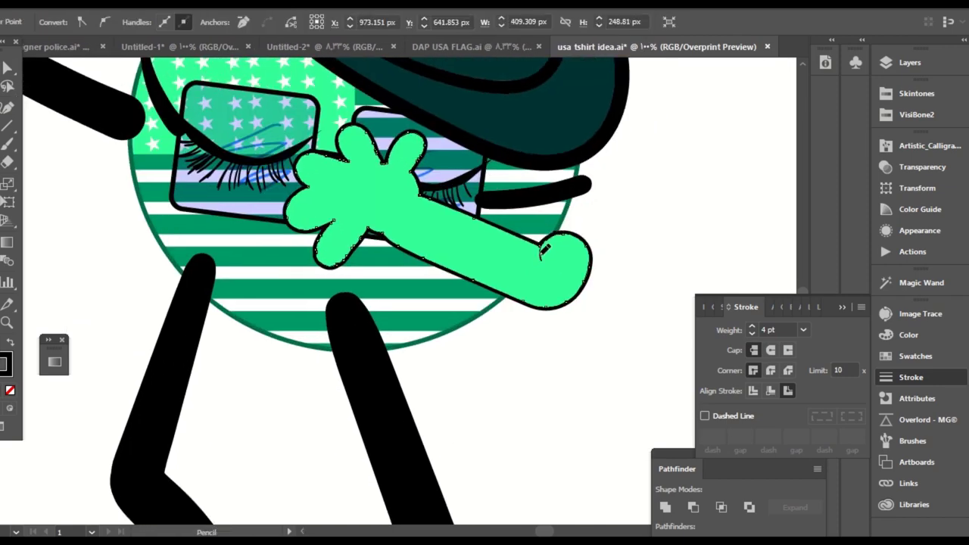
left_click_drag(540, 256, 561, 236)
left_click_drag(388, 190, 432, 218)
Expand the raised black arm and hand beside the circle's left edge and unite the pieces into one shape.
left_click_drag(298, 156, 580, 296)
key("a")
left_click_drag(388, 115, 253, 203)
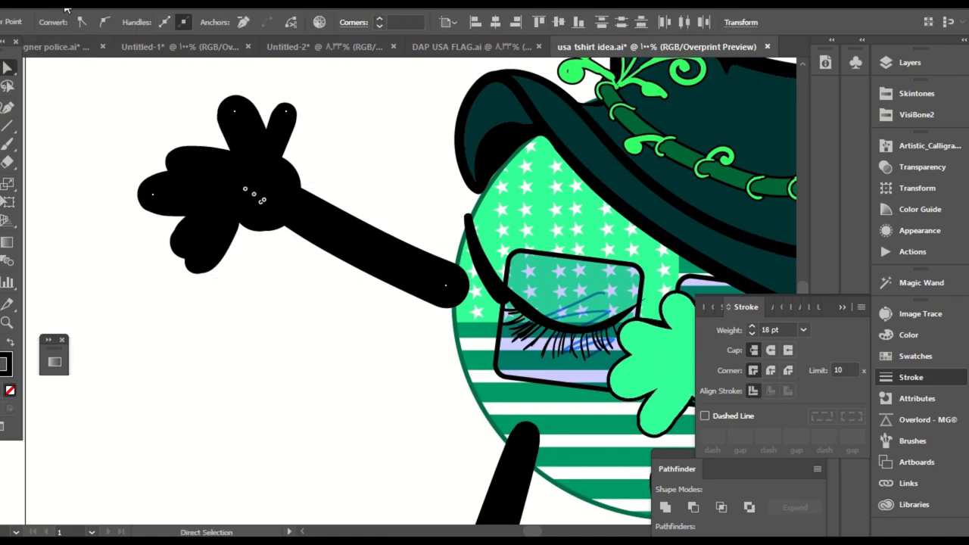
left_click(67, 6)
left_click(125, 156)
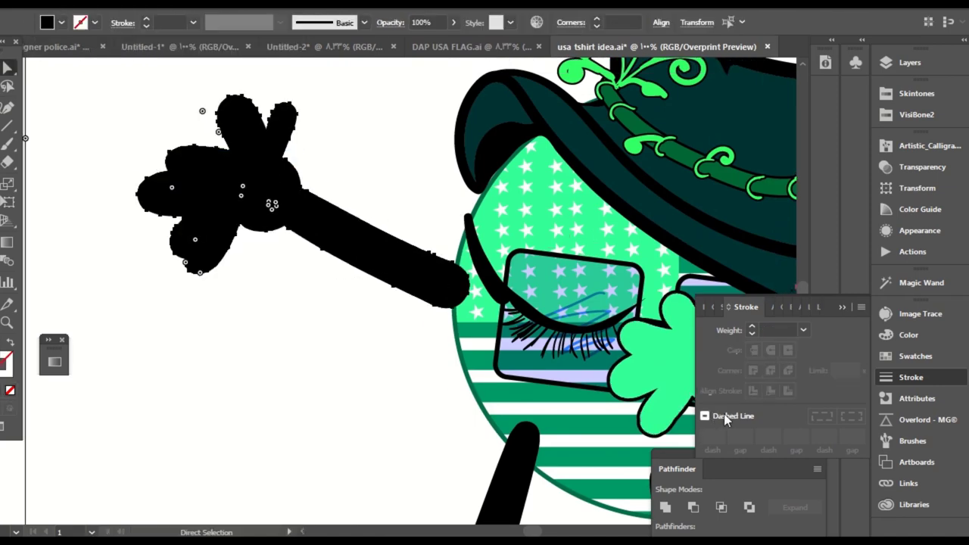
left_click(665, 508)
Redraw the raised hand's two upper fingers with the Pencil tool, making the inner one wider and angled outward.
key("n")
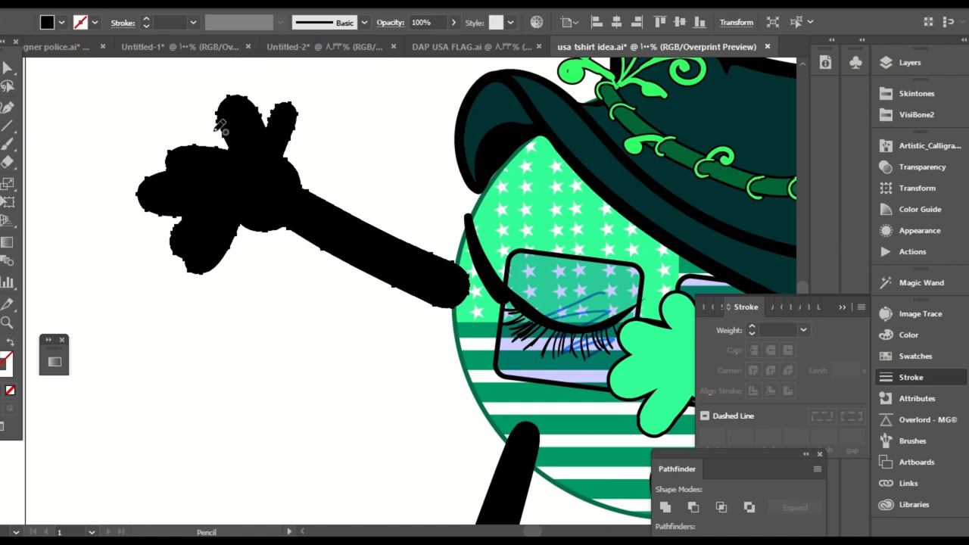
mouse_move(215, 138)
left_mouse_down()
mouse_move(267, 113)
mouse_move(302, 146)
mouse_move(286, 164)
left_mouse_up()
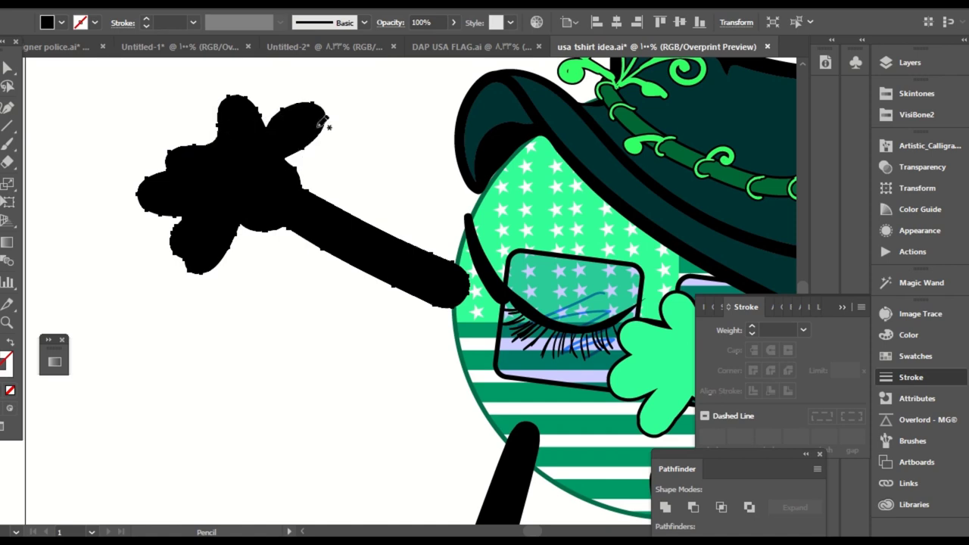
key("a")
left_click(371, 152)
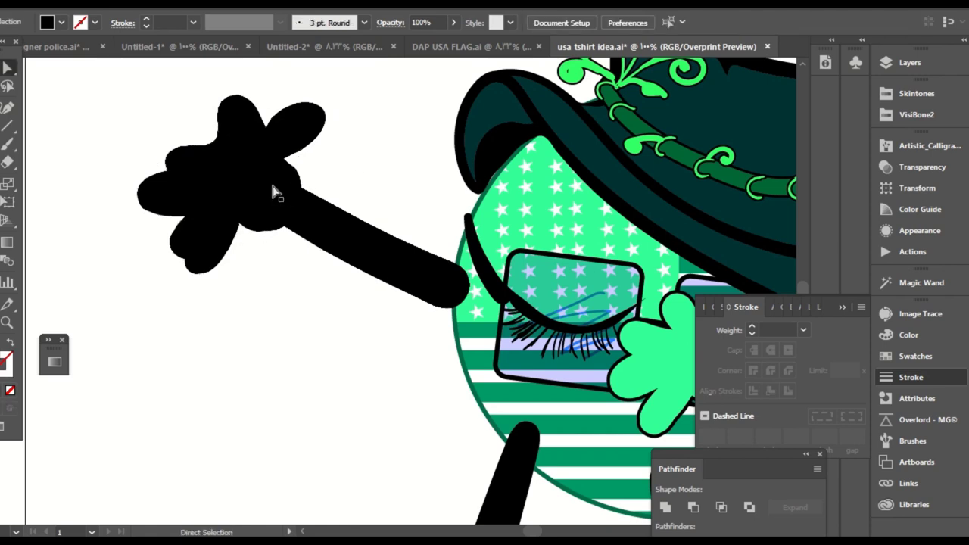
Copy the mint green fill and black 4 pt outline from the other arm to the raised arm.
left_click(271, 186)
key("i")
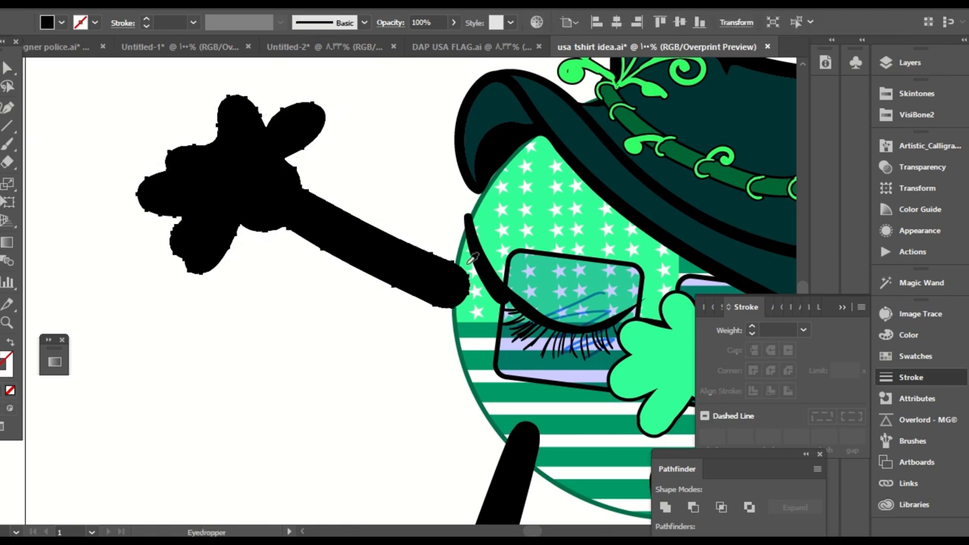
left_click(669, 347)
key("a")
left_click(406, 188)
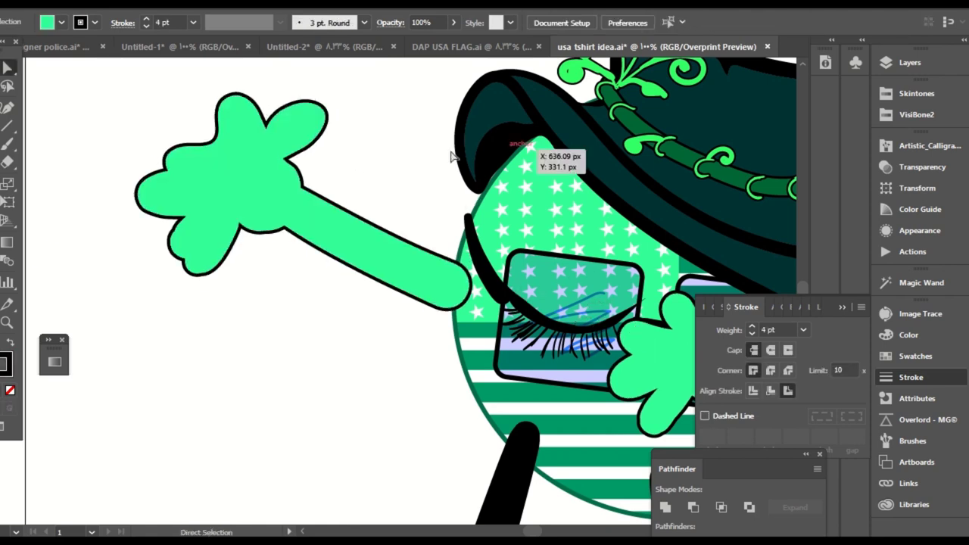
Clean up the anchor points on the raised hand's upper contour to remove the bump between the fingers.
left_click(210, 147)
left_click_drag(197, 145, 224, 146)
key("ctrl+z")
left_click(197, 146)
left_click(218, 127)
key("a")
left_click(169, 132)
Redraw the raised hand's outer contour with the Pencil tool as two rounded fingers and smooth the lowest finger.
key("n")
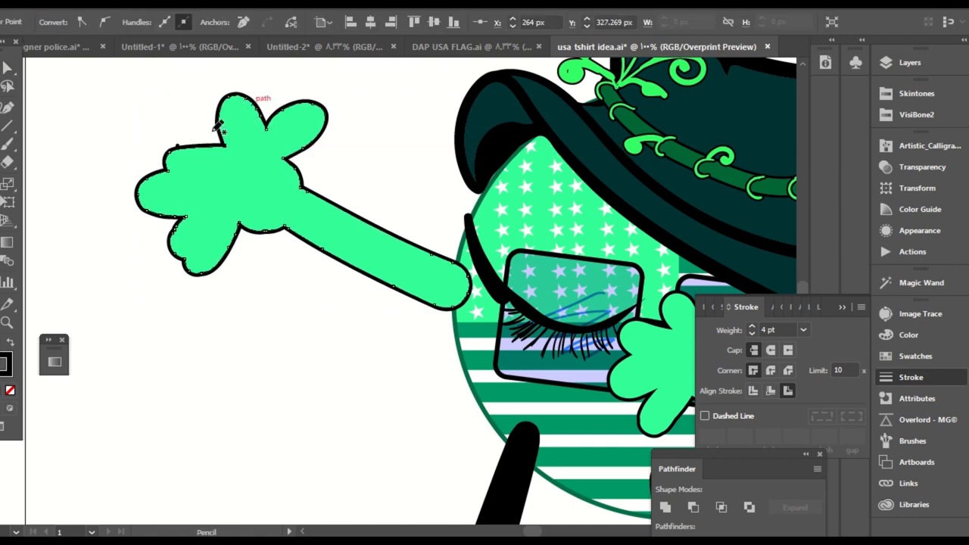
mouse_move(167, 151)
left_mouse_down()
mouse_move(144, 195)
mouse_move(202, 220)
left_mouse_up()
left_click_drag(177, 251, 210, 265)
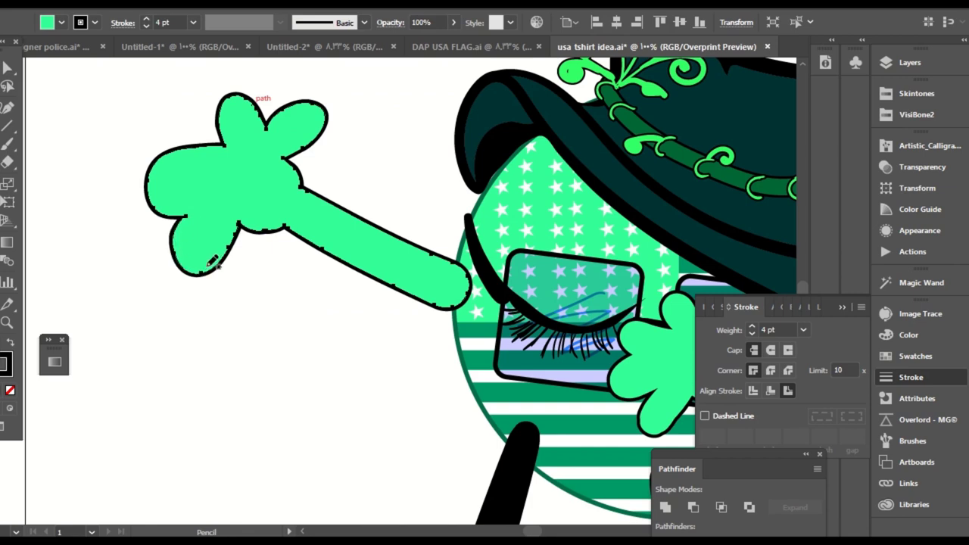
key("space")
mouse_move(281, 101)
left_mouse_down()
mouse_move(217, 91)
mouse_move(270, 119)
left_mouse_up()
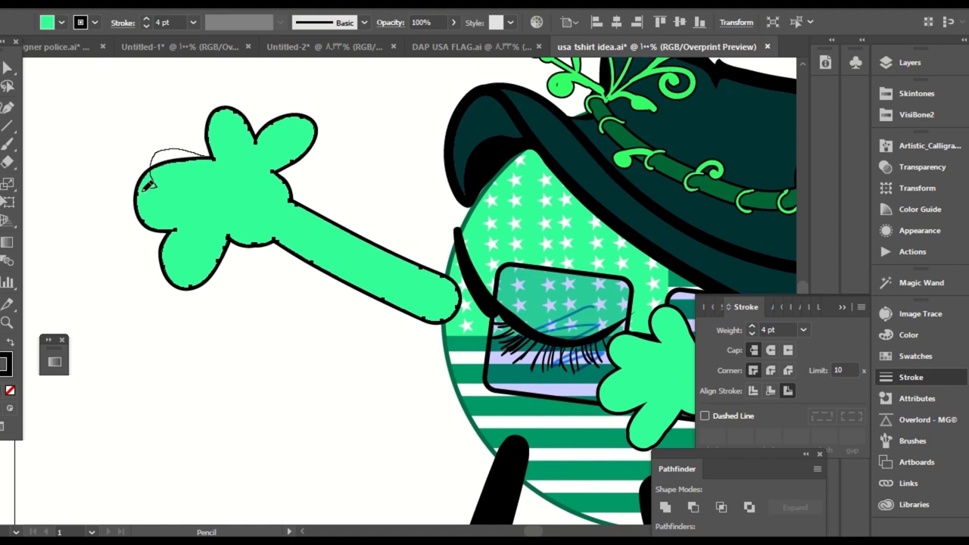
left_click_drag(146, 187, 136, 198)
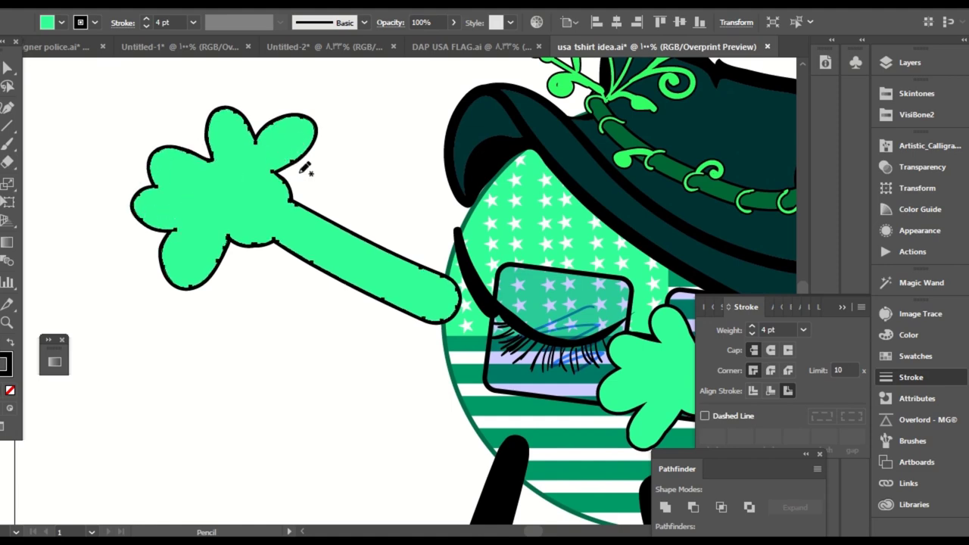
key("a")
left_click(386, 168)
Expand the right leg's appearance and copy the raised arm's mint green fill and black 4 pt outline to it.
key("ctrl+minus")
key("ctrl+minus")
key("ctrl+minus")
left_click_drag(757, 197, 703, 110)
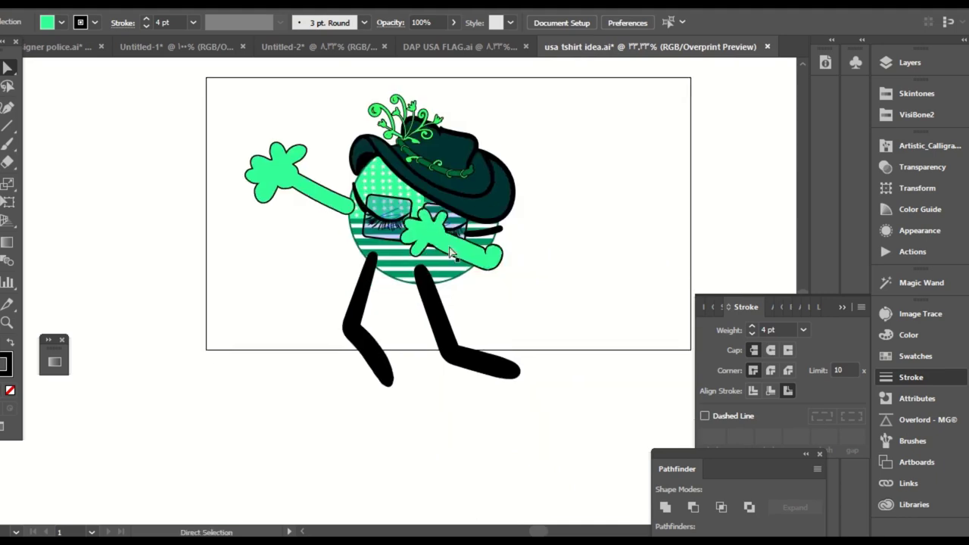
left_click(448, 345)
left_click(106, 3)
left_click(154, 158)
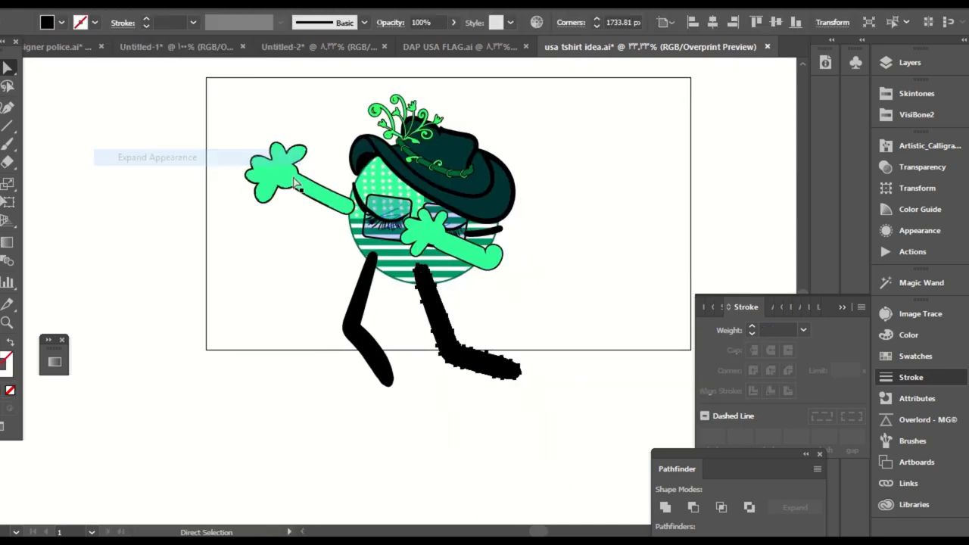
key("i")
left_click(324, 194)
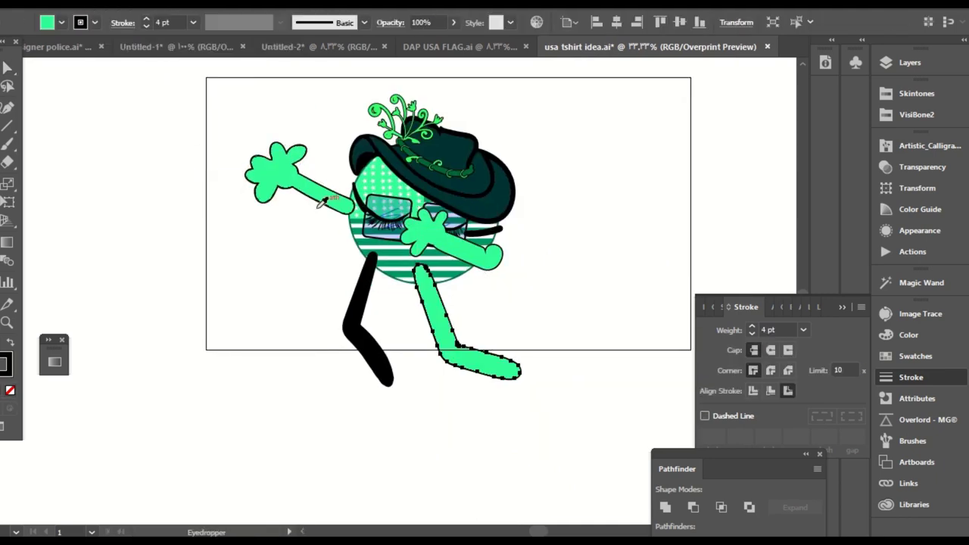
key("ctrl+shift+a")
Expand the left leg's appearance and copy the right leg's mint green fill and black 4 pt outline to it.
key("v")
left_click(358, 292)
key("i")
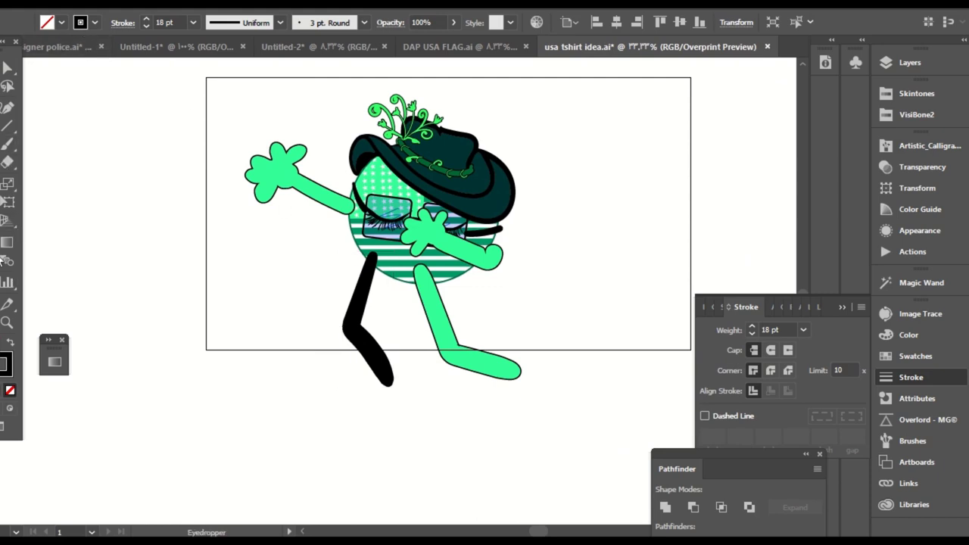
key("a")
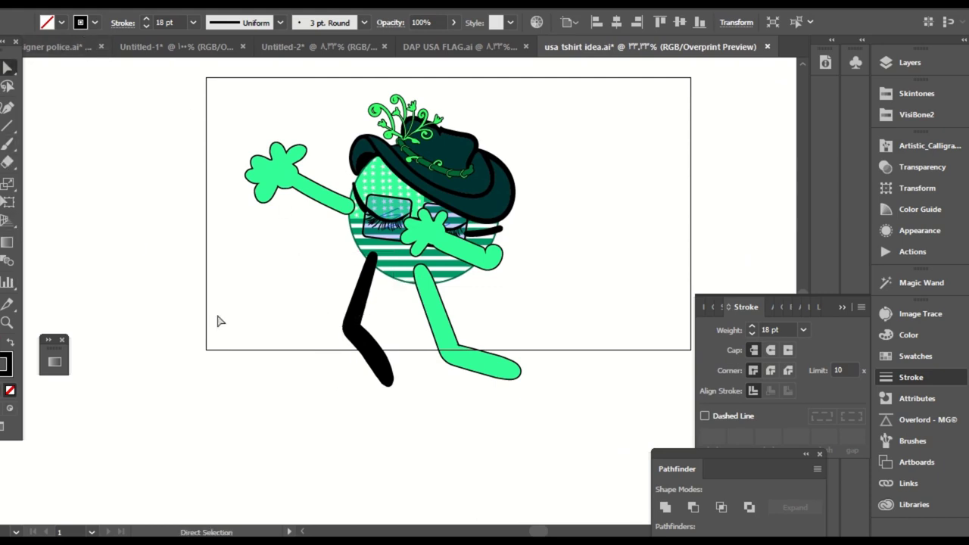
key("v")
key("i")
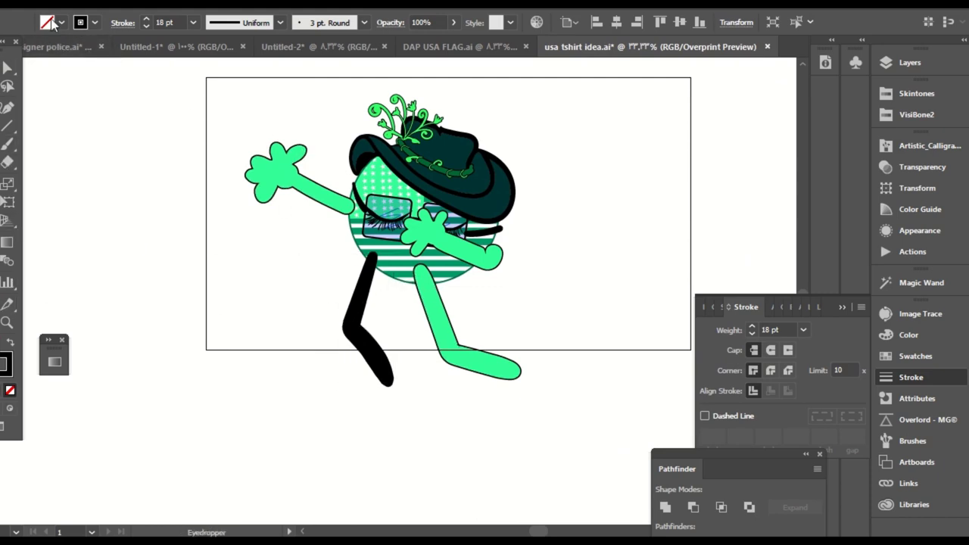
left_click(105, 2)
left_click(115, 158)
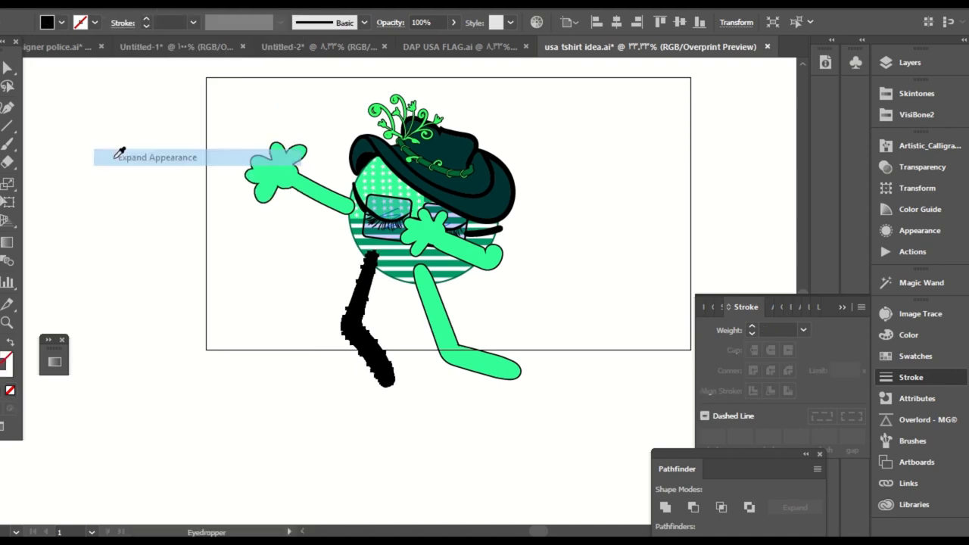
left_click(442, 302)
key("a")
key("ctrl+plus")
key("ctrl+plus")
key("ctrl+plus")
left_click_drag(566, 197, 495, 253)
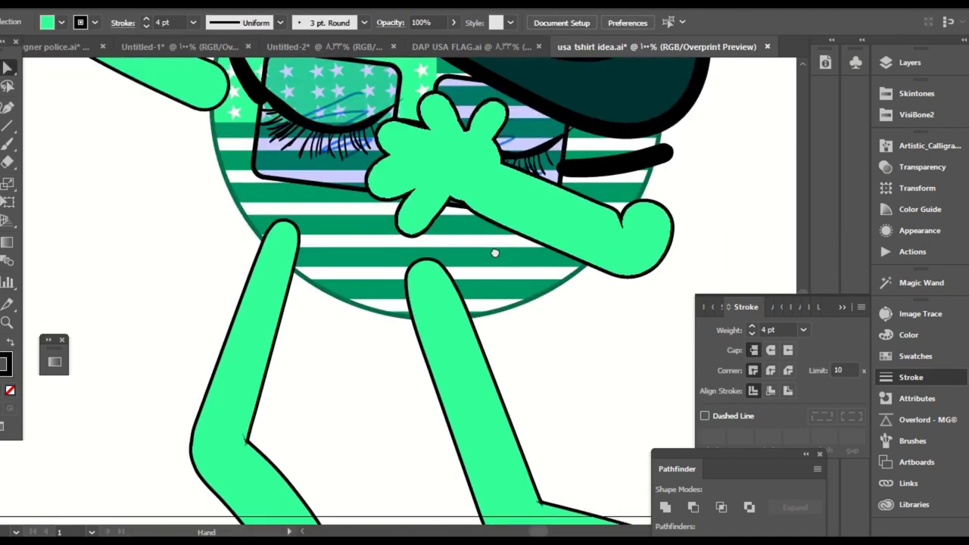
left_click_drag(458, 133, 470, 263)
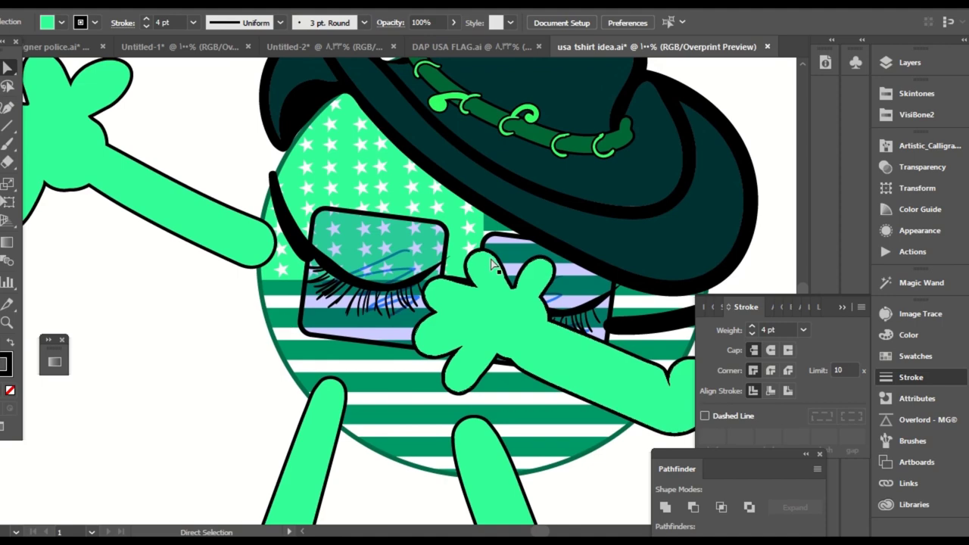
key("ctrl+0")
key("v")
left_click_drag(477, 279, 235, 415)
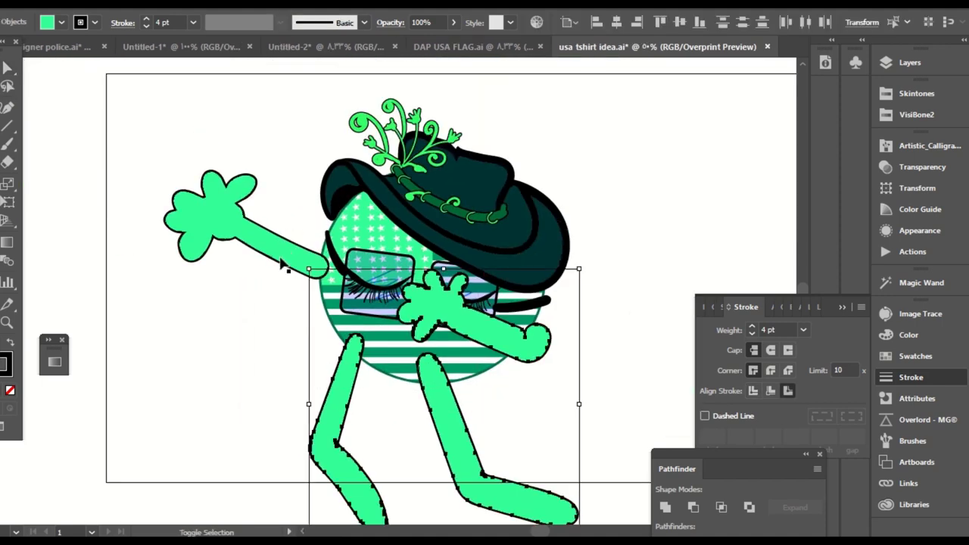
left_click(193, 21)
left_click(302, 110)
left_click_drag(537, 237, 183, 367)
left_click(669, 190)
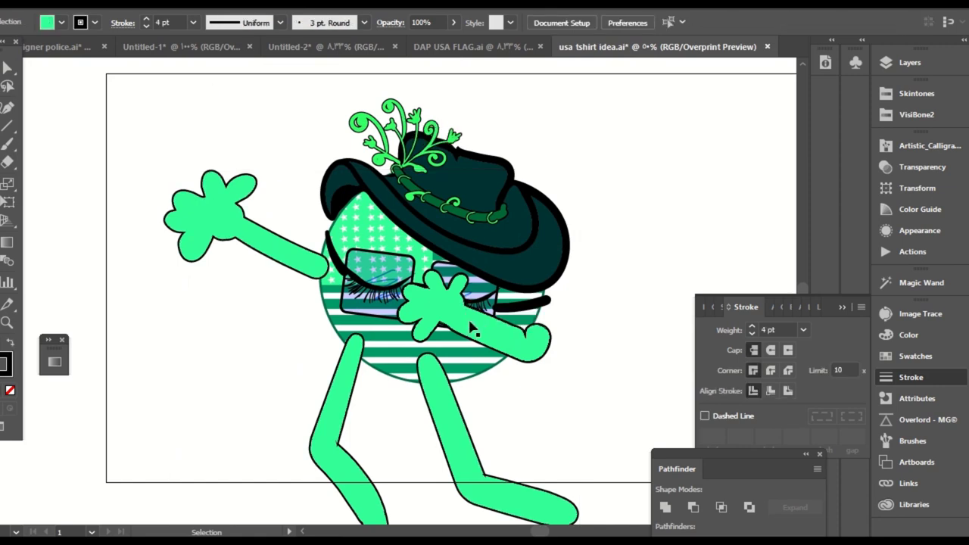
Set the outline of both arms and both legs to 5 pt.
left_click(469, 324)
left_click(273, 236, "shift")
left_click(338, 394, "shift")
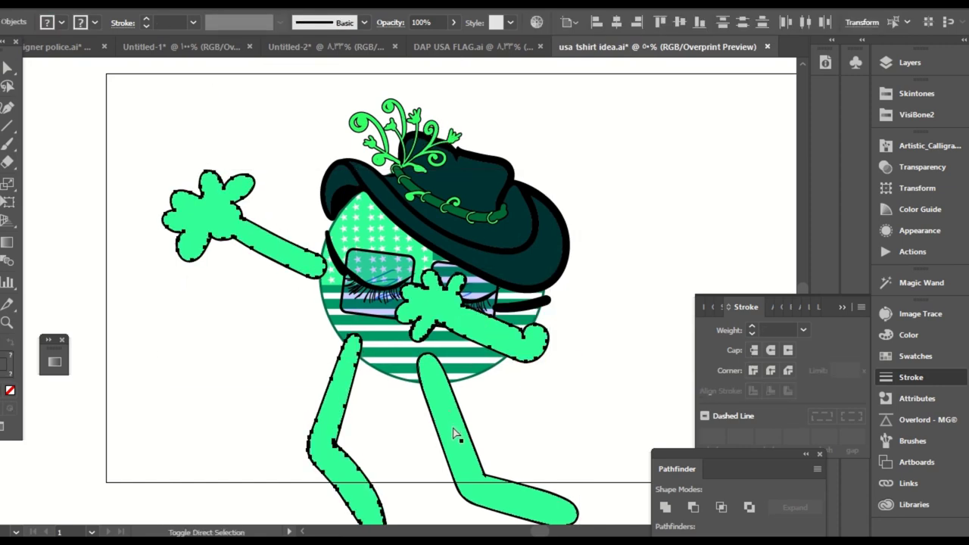
key("ctrl+h")
left_click(459, 436, "shift")
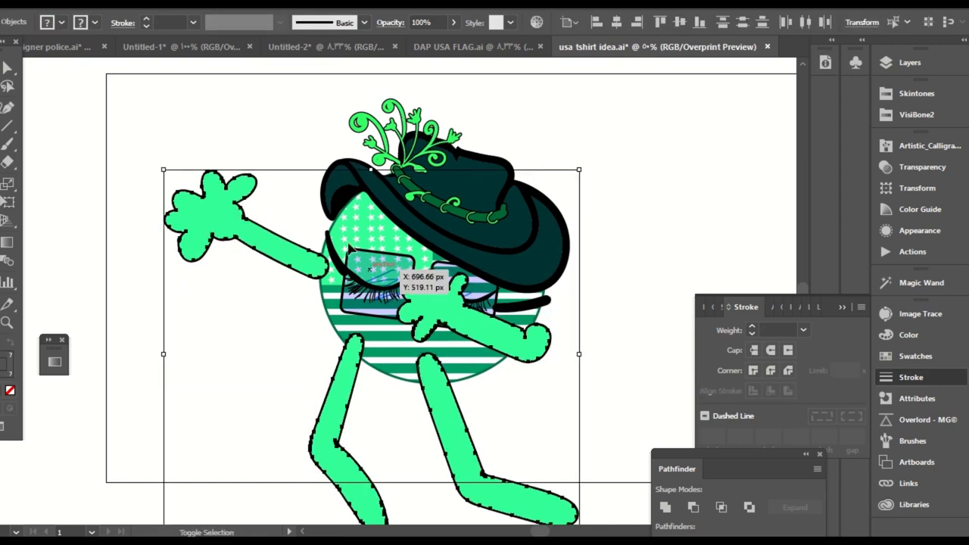
left_click(193, 23)
left_click(215, 144)
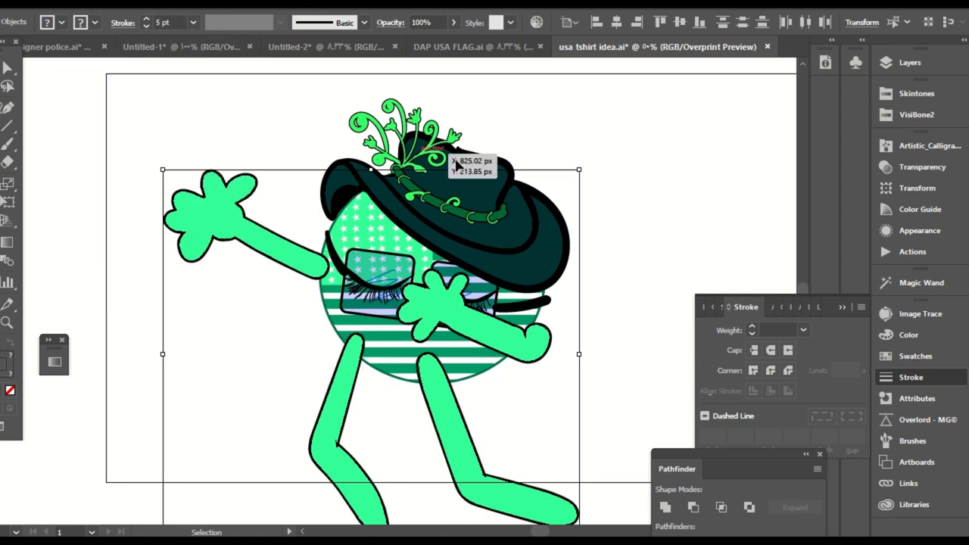
left_click(669, 212)
Paint solid black shoes over the ends of both legs with the 3 pt. Round brush and a 10 pt stroke.
left_click_drag(698, 218, 619, 92)
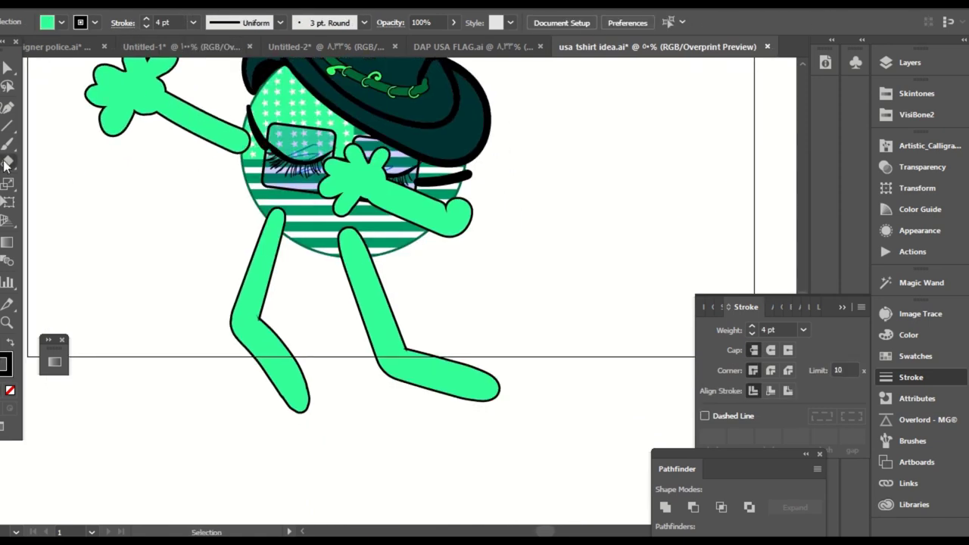
left_click(8, 143)
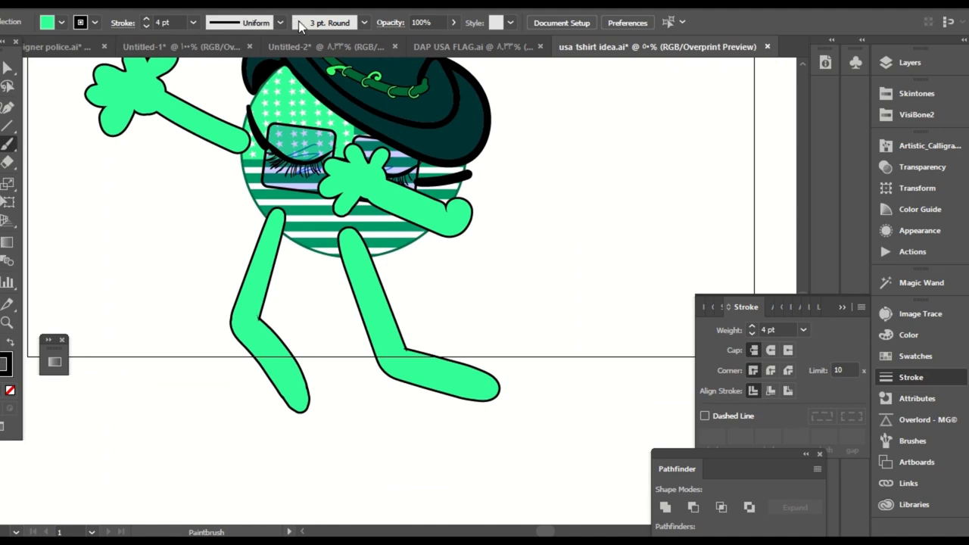
left_click(300, 23)
left_click(227, 56)
left_click(193, 24)
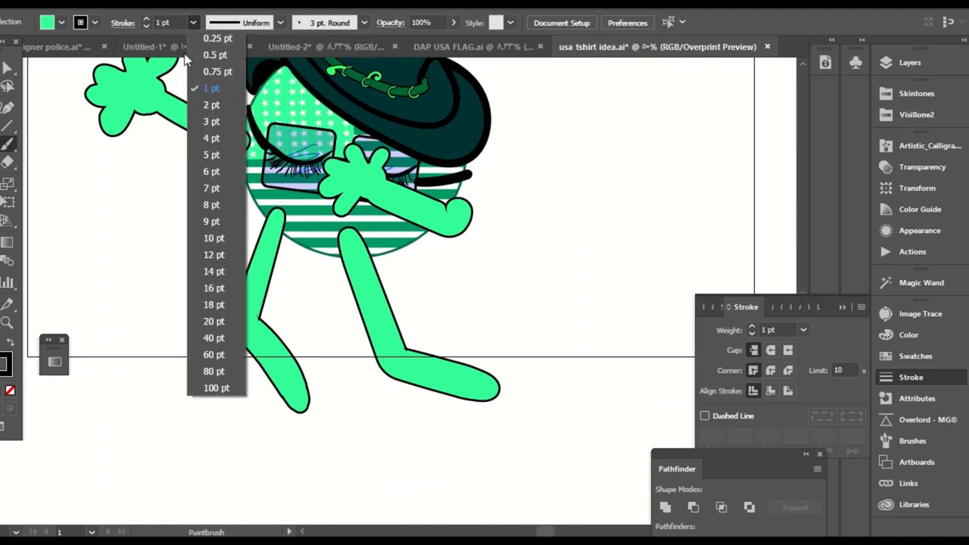
left_click(214, 238)
mouse_move(498, 372)
left_mouse_down()
mouse_move(480, 401)
mouse_move(495, 393)
mouse_move(493, 374)
mouse_move(503, 381)
mouse_move(493, 401)
mouse_move(478, 401)
mouse_move(491, 386)
mouse_move(474, 403)
mouse_move(502, 402)
mouse_move(495, 407)
mouse_move(506, 382)
mouse_move(500, 406)
mouse_move(485, 368)
left_mouse_up()
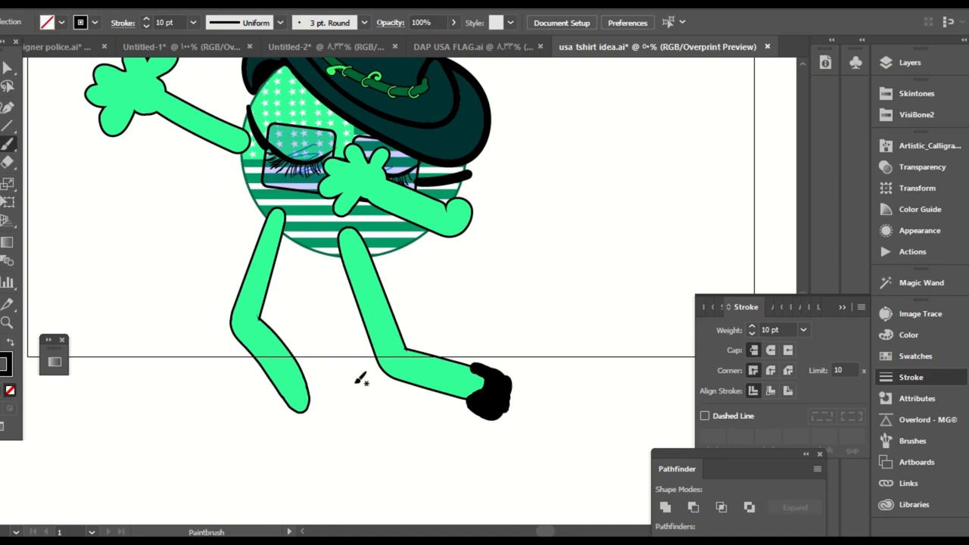
scroll(361, 381, "down", 1)
mouse_move(310, 357)
left_mouse_down()
mouse_move(278, 355)
mouse_move(303, 362)
mouse_move(278, 357)
mouse_move(273, 381)
mouse_move(309, 369)
mouse_move(262, 378)
mouse_move(303, 378)
left_mouse_up()
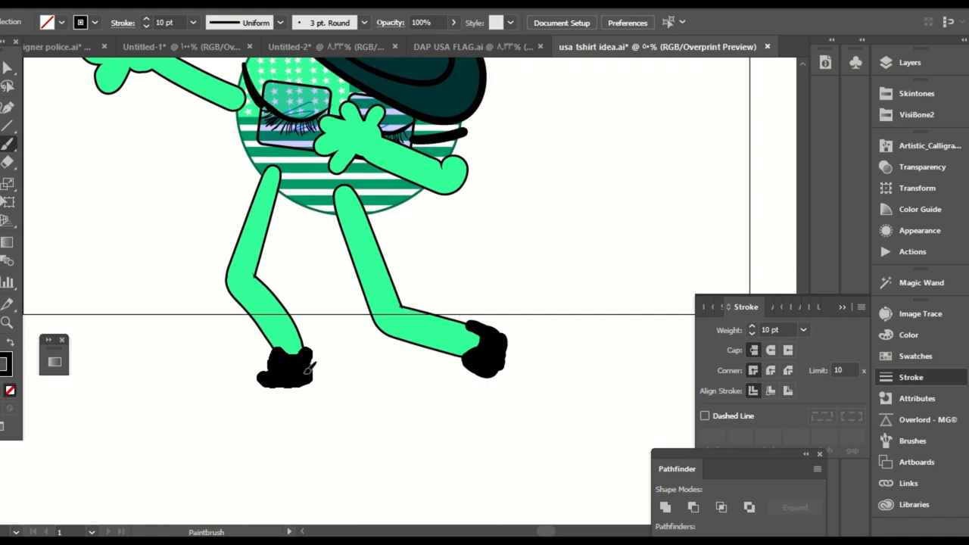
Expand Layer 9's contents and lock the arm and leg objects, leaving the two shoe paths unlocked.
key("v")
left_click(476, 379)
left_click(545, 363)
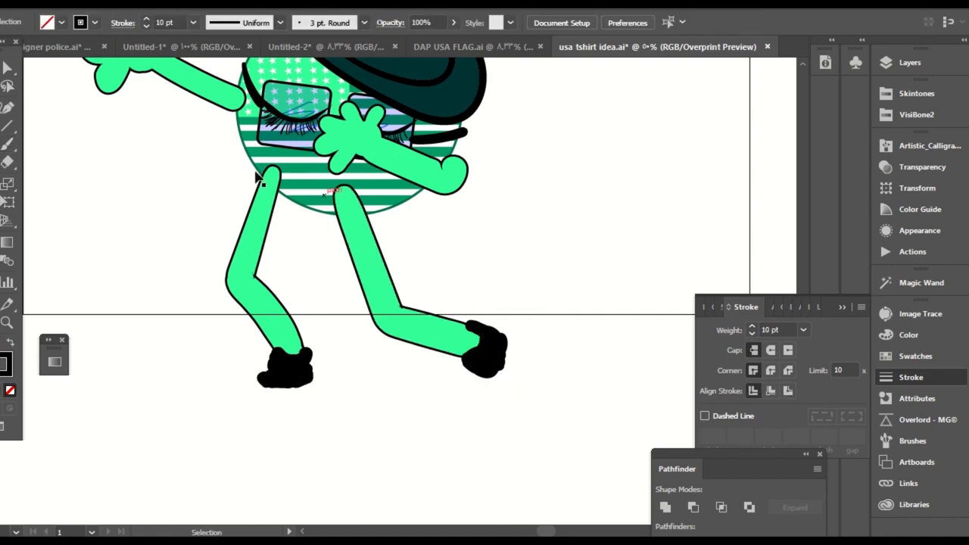
key("y")
left_click(893, 63)
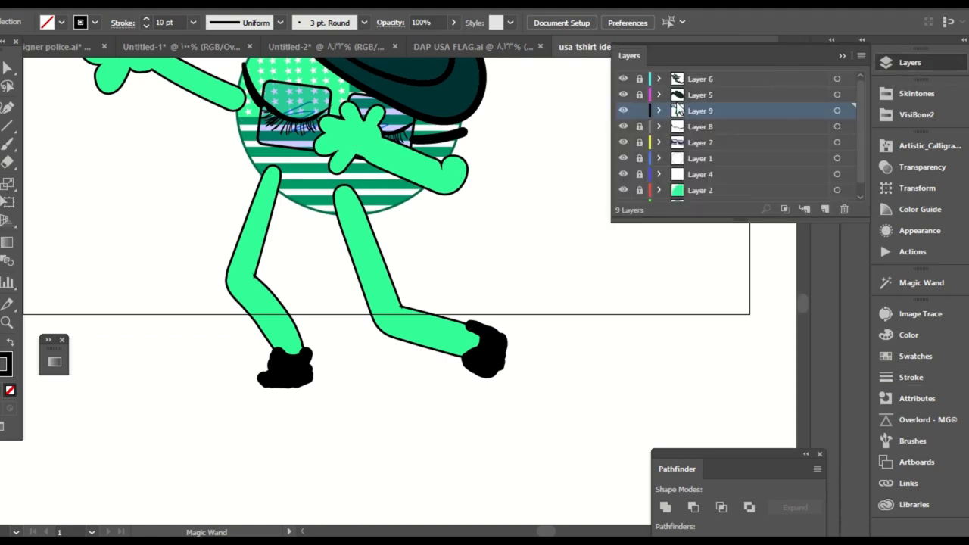
left_click(659, 110)
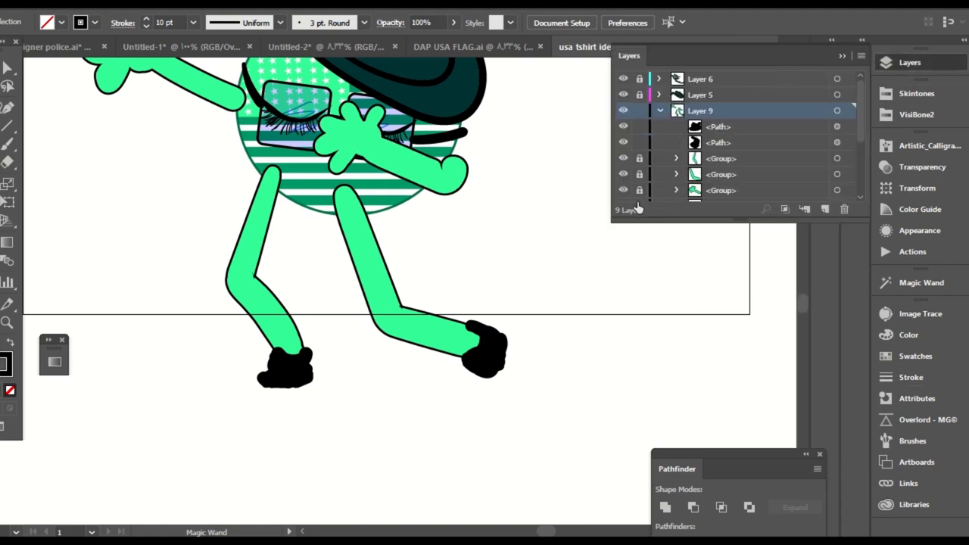
scroll(640, 173, "down", 5)
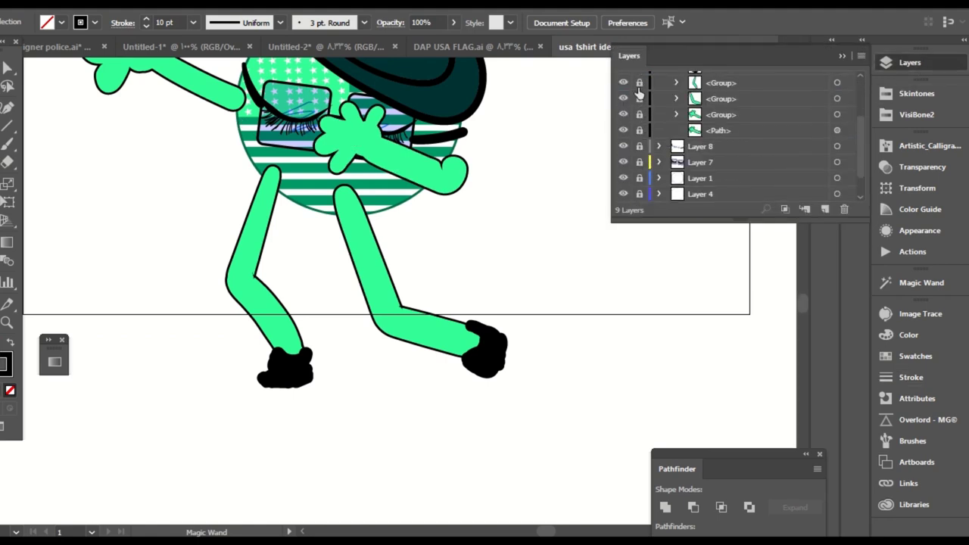
Expand the right foot's shoe into one united shape and smooth its contour with the Pencil tool.
key("v")
left_click_drag(553, 287, 416, 398)
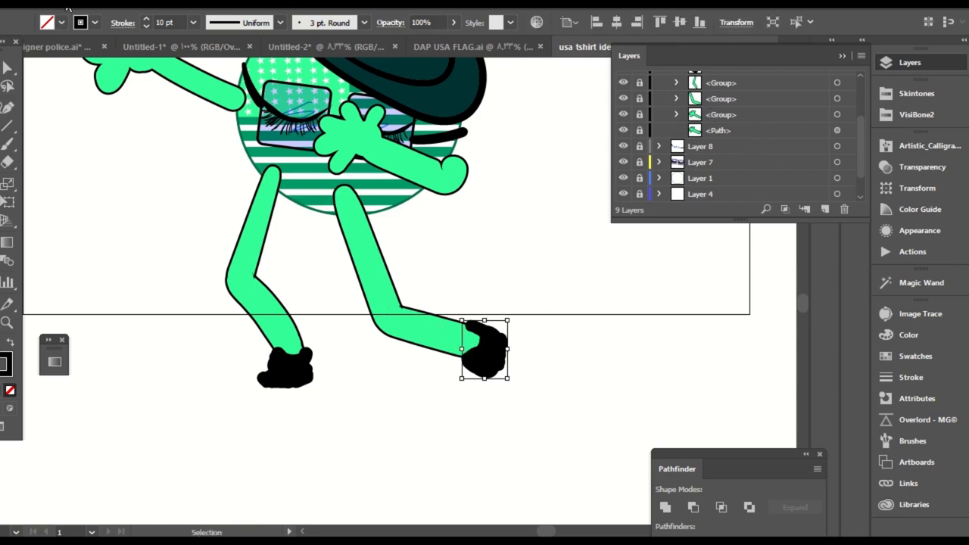
left_click(78, 7)
left_click(138, 157)
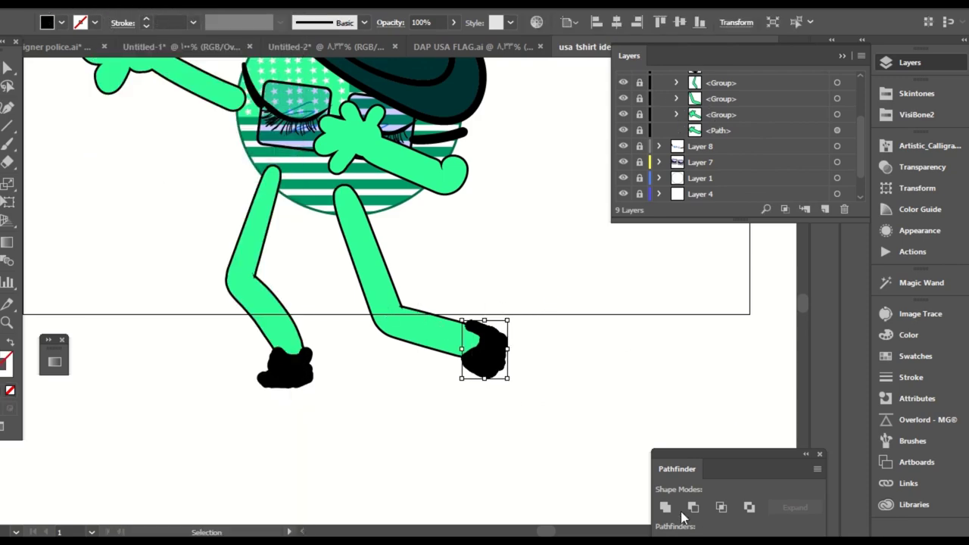
key("n")
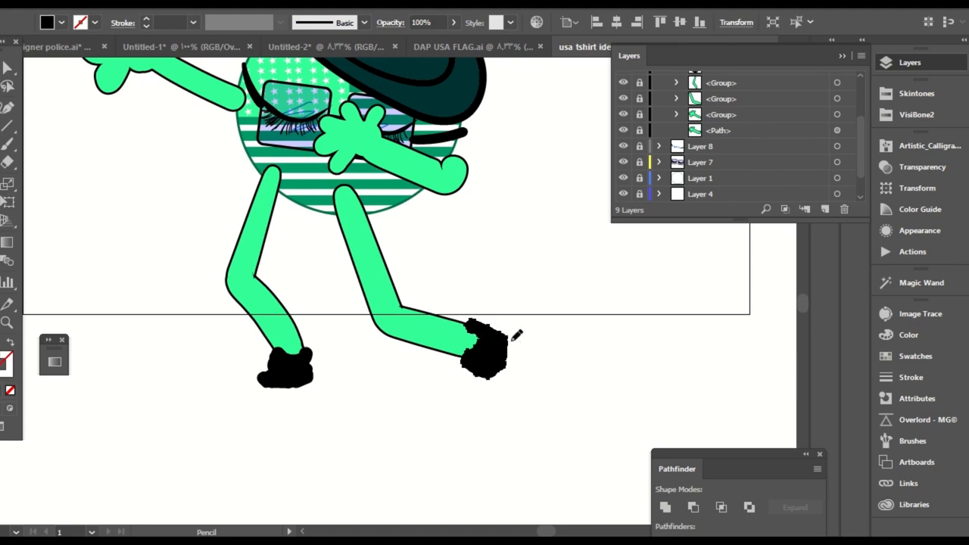
mouse_move(465, 358)
left_mouse_down()
mouse_move(500, 369)
mouse_move(493, 333)
mouse_move(478, 338)
left_mouse_up()
key("v")
key("n")
Expand the left foot's shoe into one united shape and round off its contour with the Pencil tool.
key("a")
left_click_drag(329, 340, 220, 430)
right_click(303, 364)
left_click(157, 156)
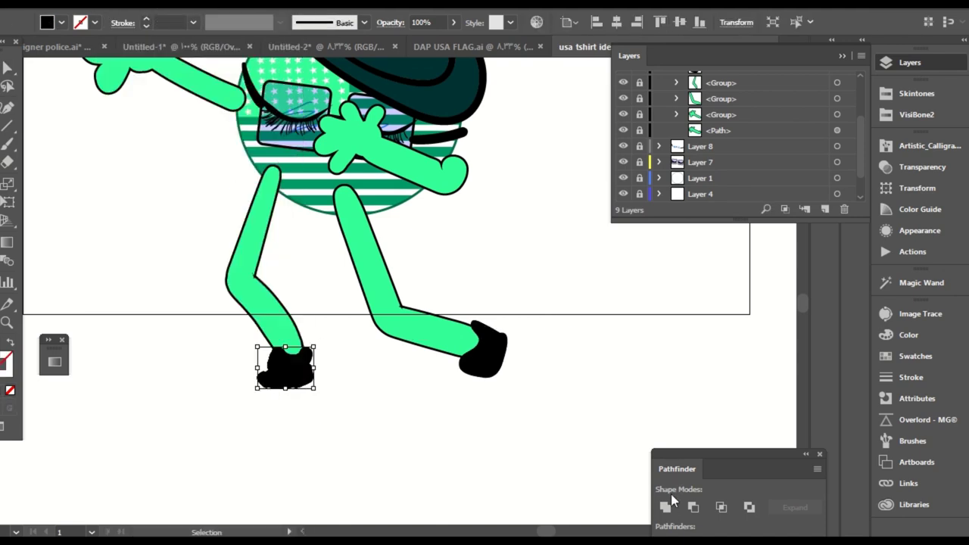
key("n")
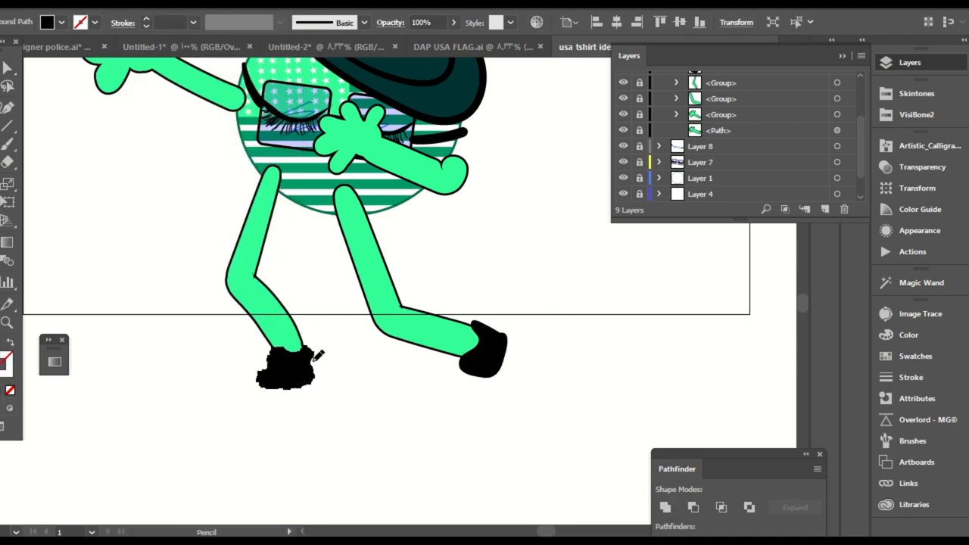
left_click_drag(258, 374, 328, 372)
Unlock the arm and leg objects in Layer 9.
key("a")
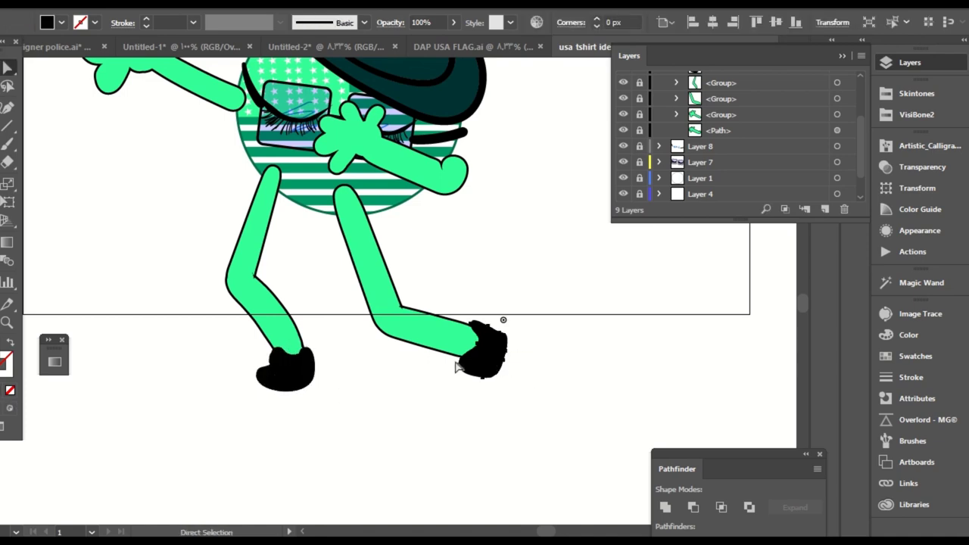
key("ctrl+minus")
key("ctrl+minus")
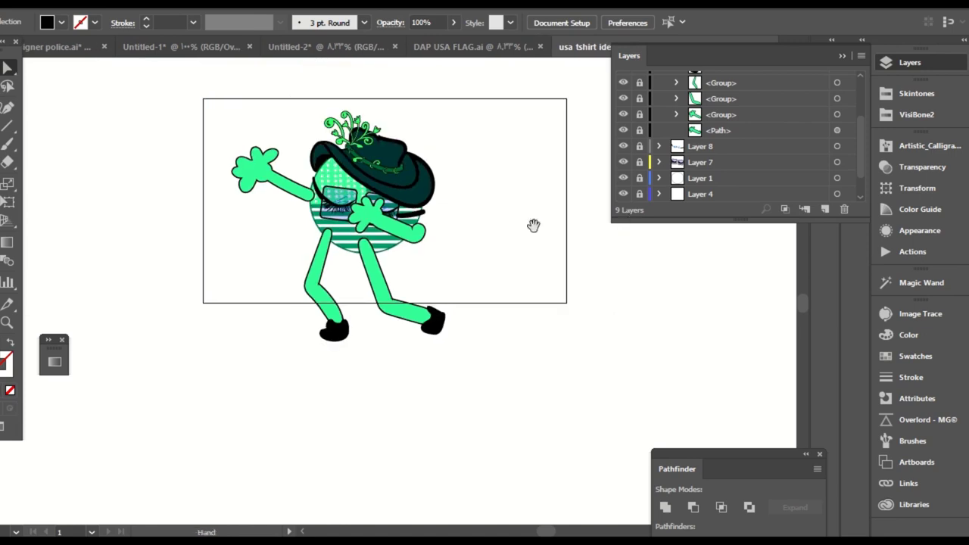
left_click_drag(535, 225, 520, 282)
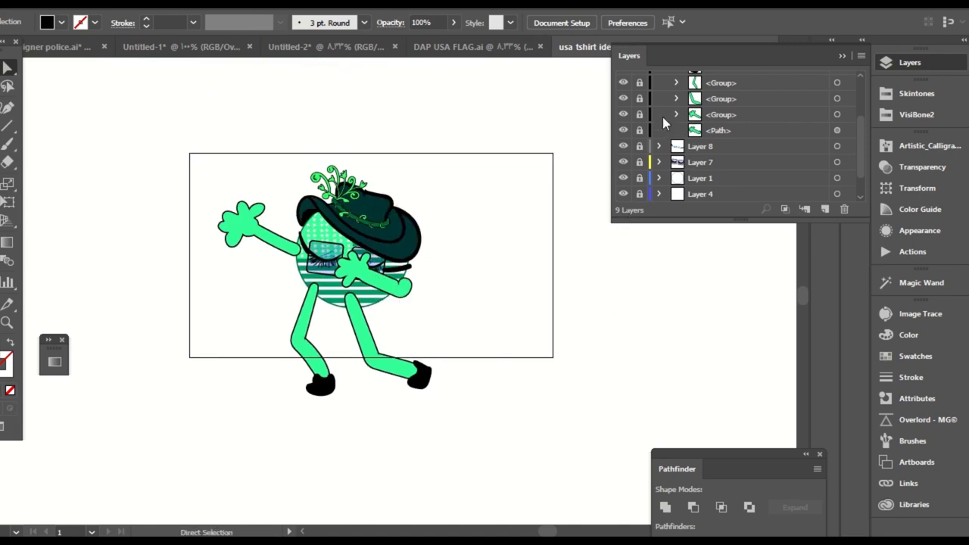
left_click_drag(639, 82, 638, 130)
key("v")
left_click(272, 248)
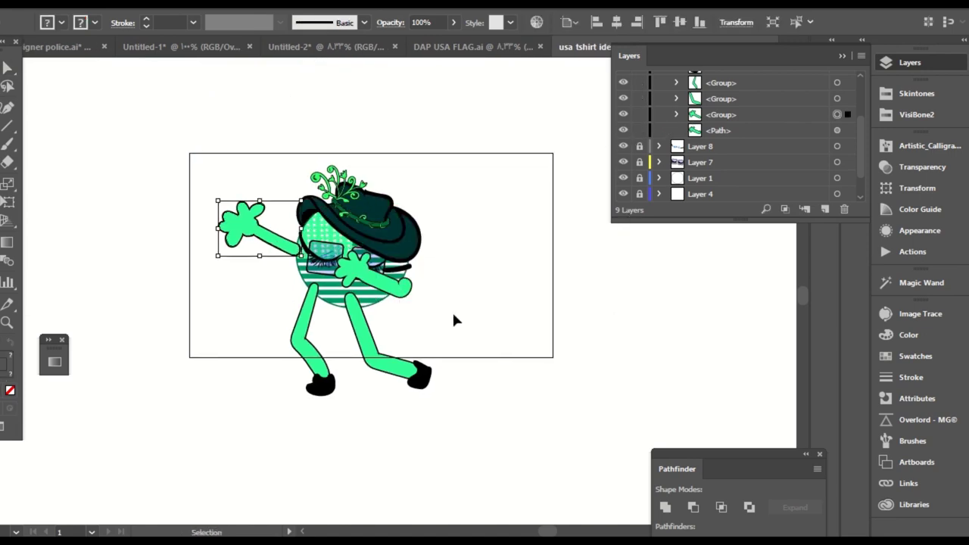
left_click(453, 316)
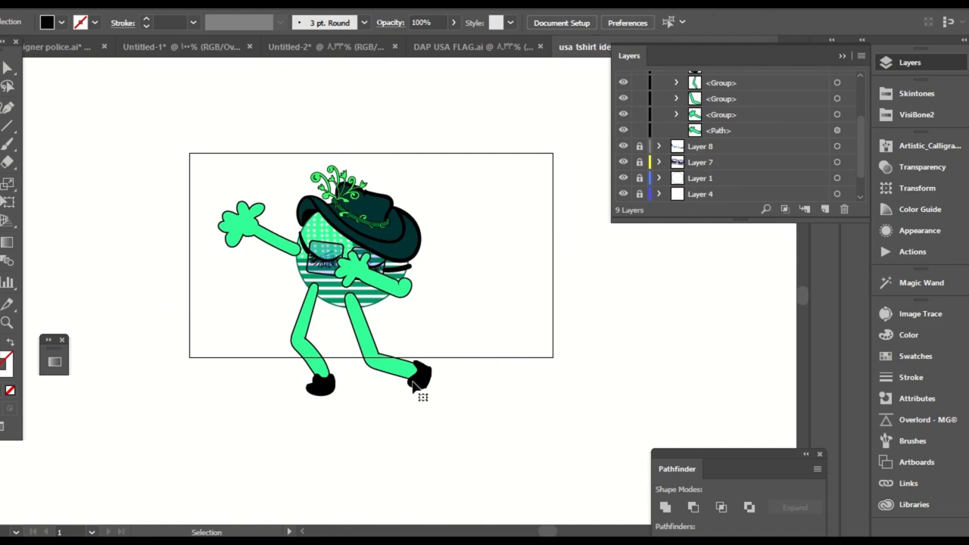
Copy the hat's dark teal fill and black stroke to both shoes, with a 5 pt stroke aligned to the outside.
left_click(420, 377)
left_click(319, 384, "shift")
key("i")
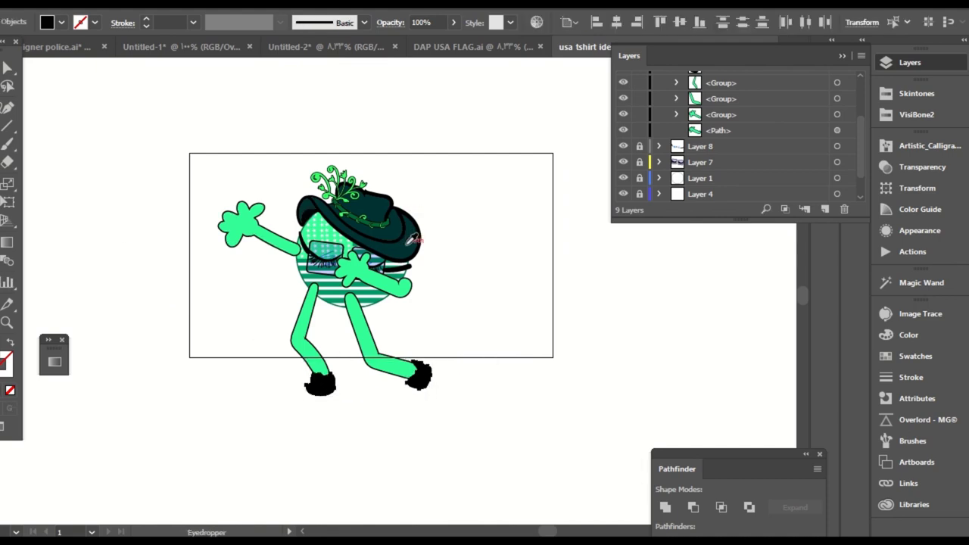
left_click(415, 232)
left_click(193, 22)
left_click(215, 154)
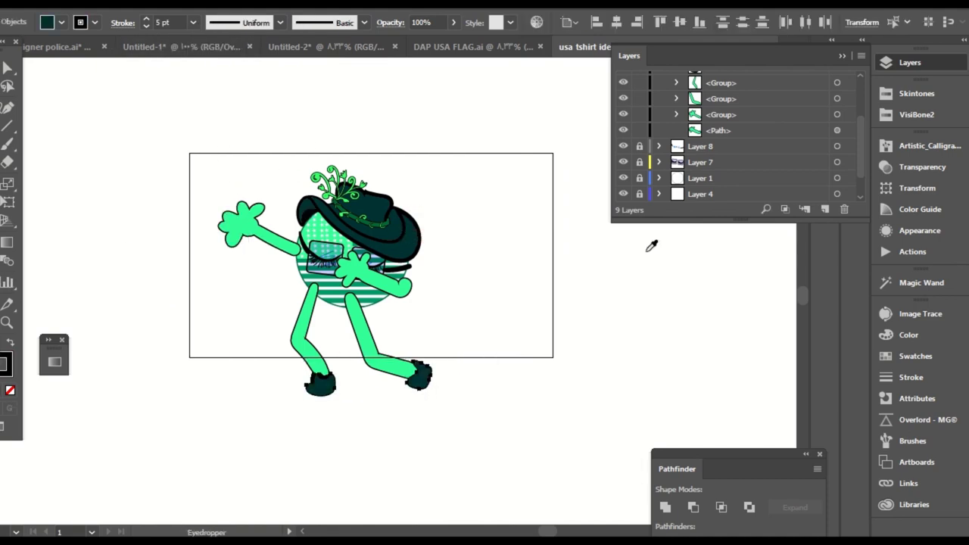
left_click(910, 376)
key("a")
left_click(729, 268)
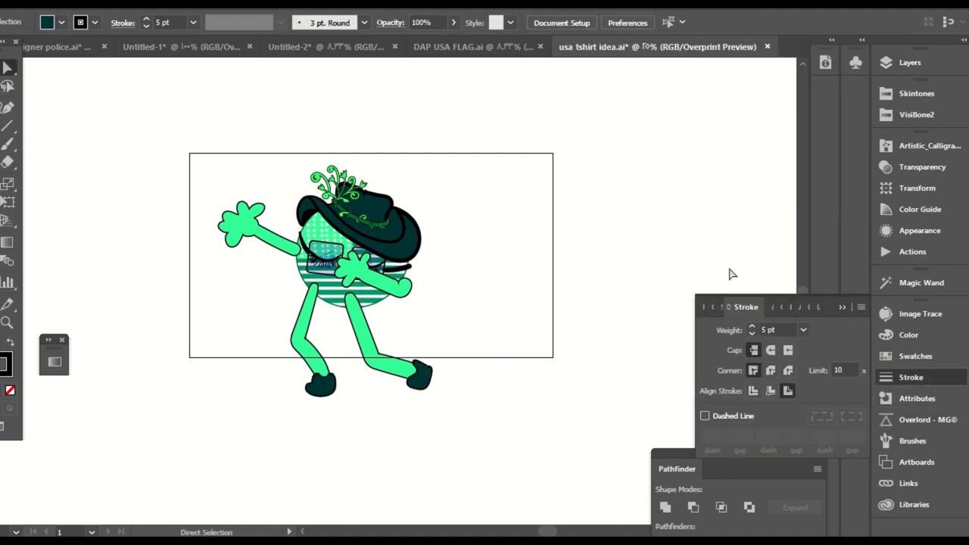
Lock Layer 9 and add a new layer above Layer 6.
key("ctrl+plus")
key("ctrl+plus")
left_click_drag(529, 209, 518, 277)
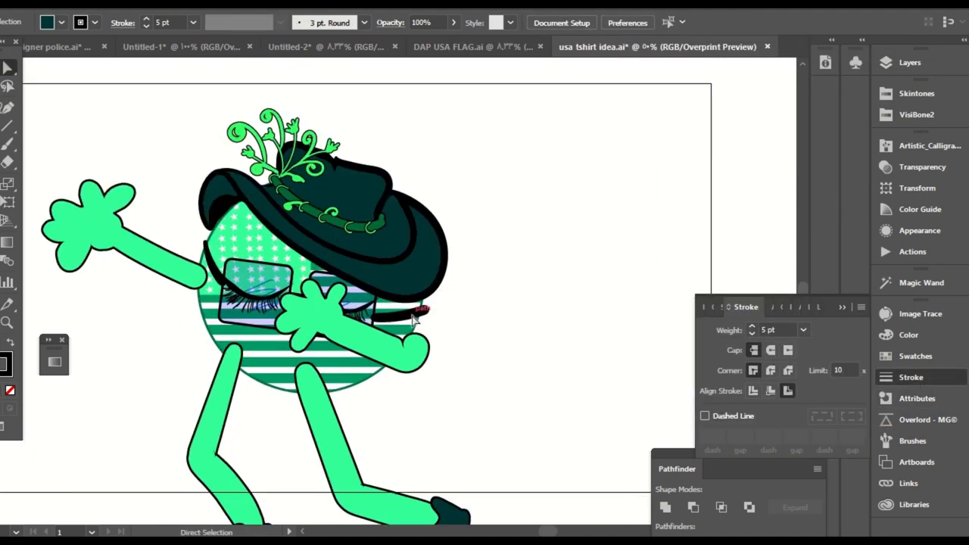
left_click(876, 67)
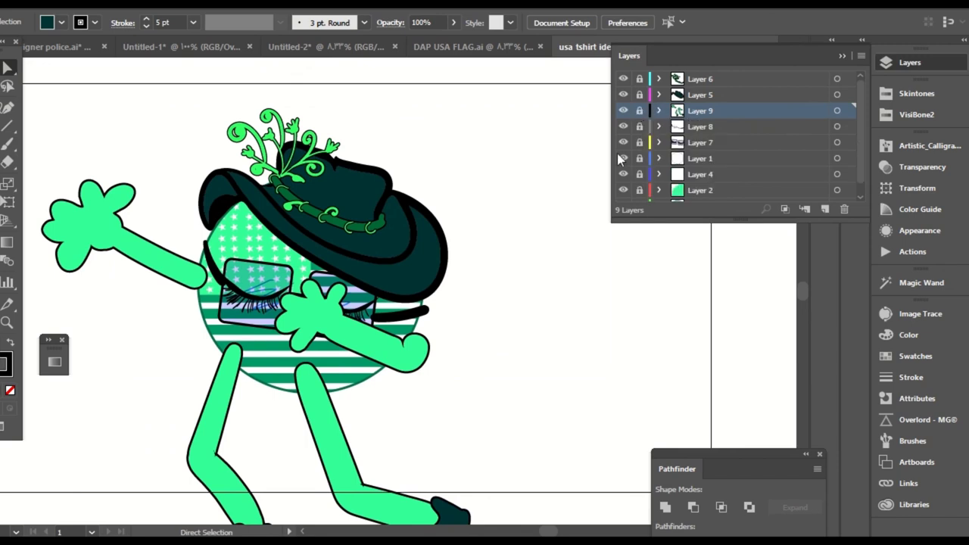
mouse_move(520, 174)
left_mouse_down()
mouse_move(523, 211)
mouse_move(548, 249)
left_mouse_up()
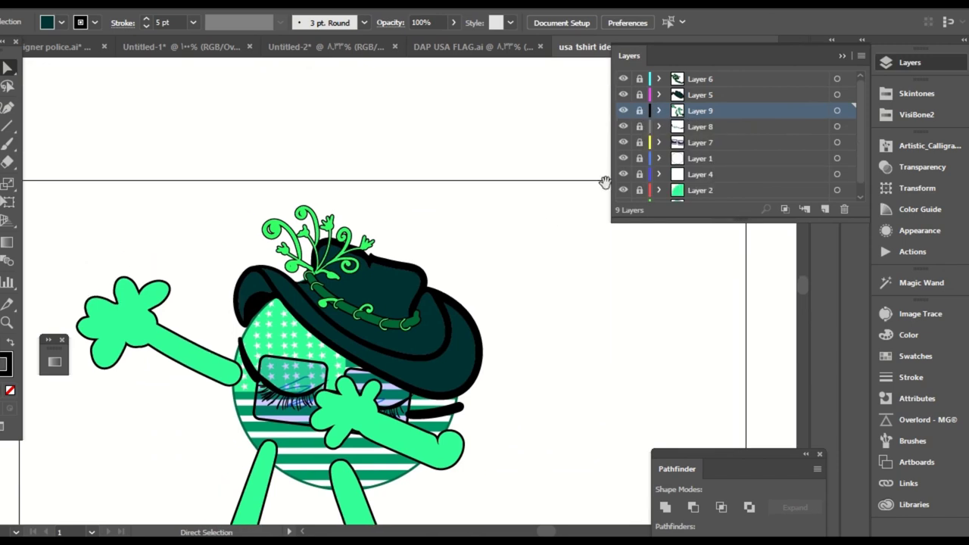
left_click(689, 81)
left_click(824, 209)
Paint a small black 1 pt brush stroke on the hat's crown beside the floral decoration.
key("b")
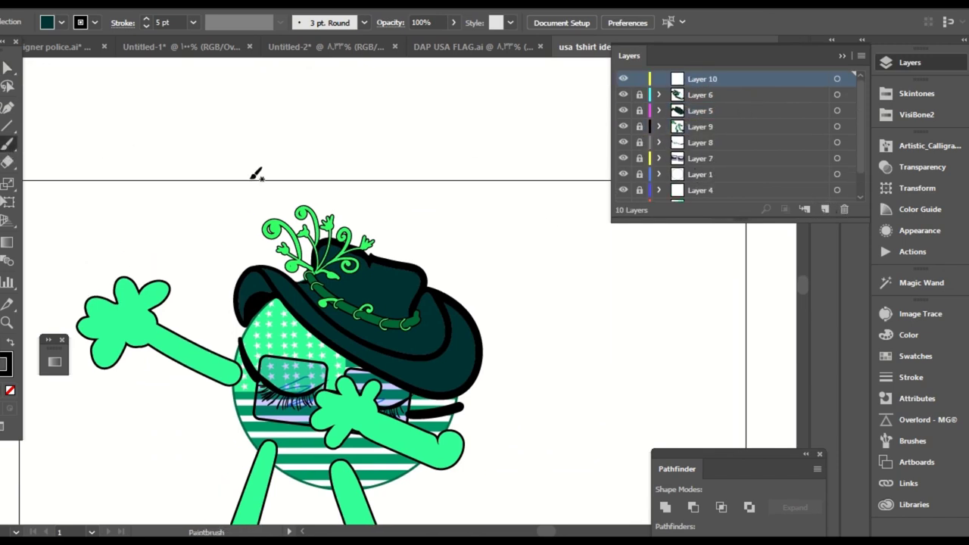
left_click_drag(349, 255, 340, 256)
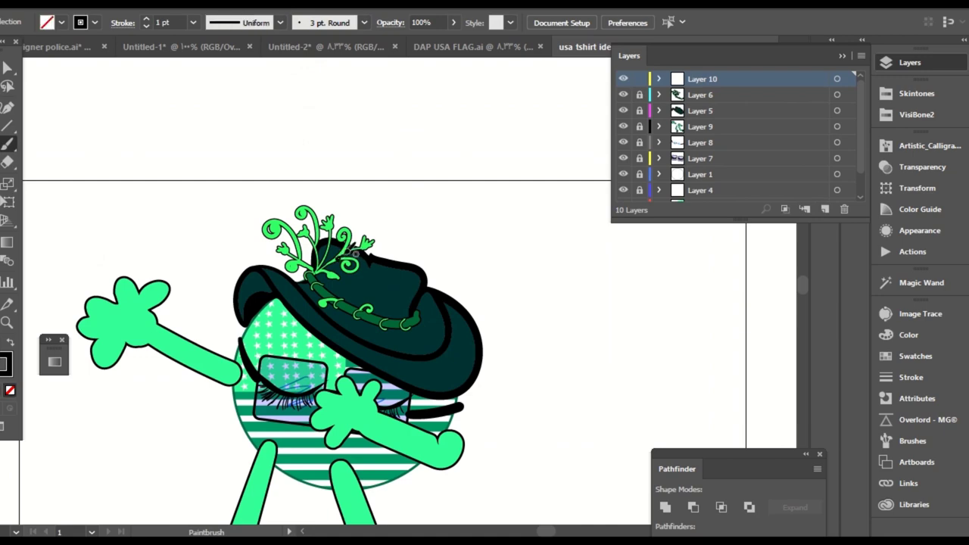
left_click(345, 23)
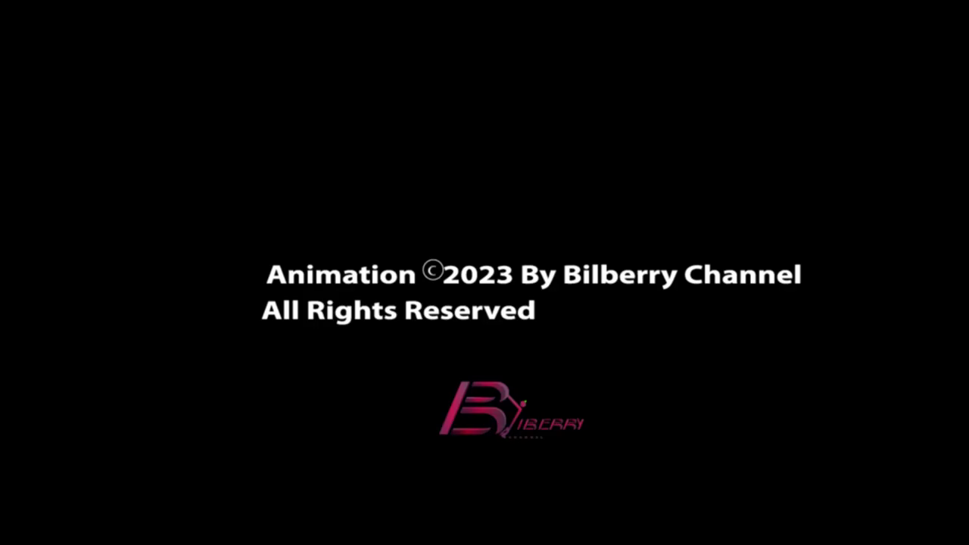